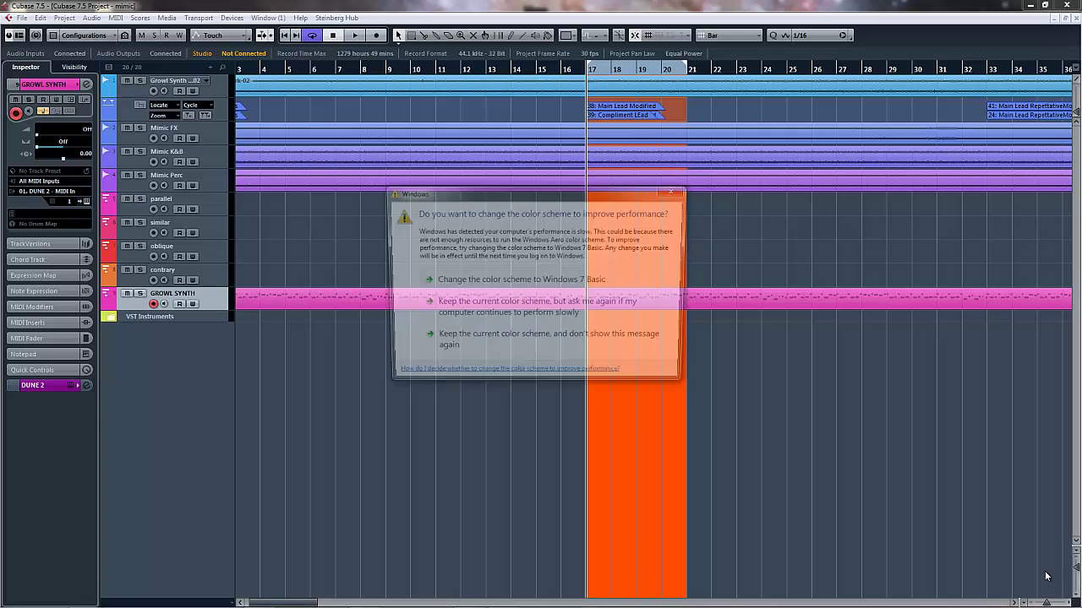
Show the VST Performance meter, and play the cycle between bars 17 and 21 with the GROWL SYNTH track muted.
click(674, 195)
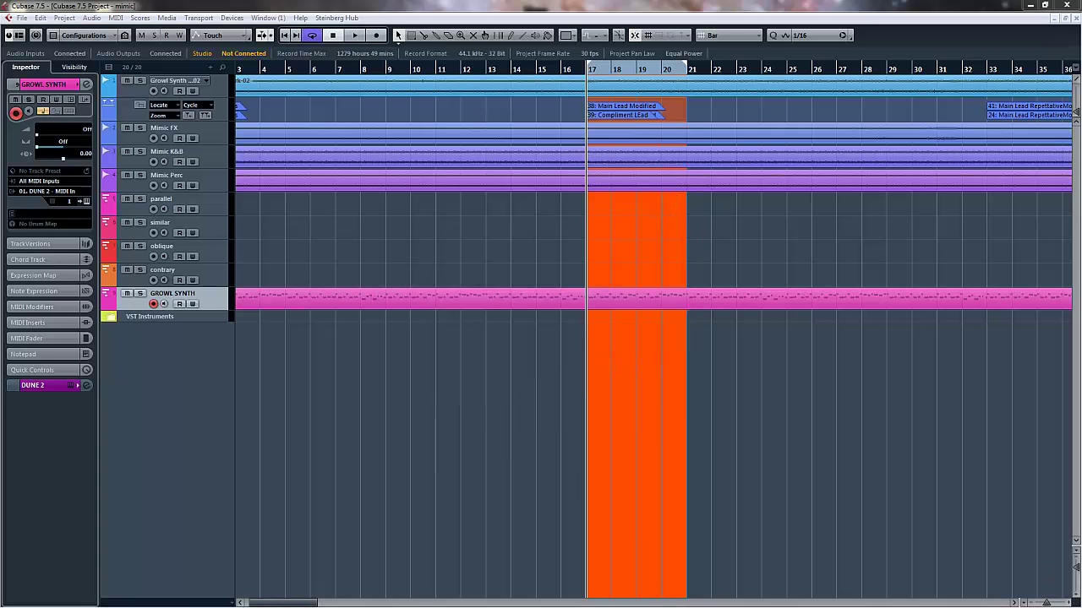
key(F12)
click(128, 295)
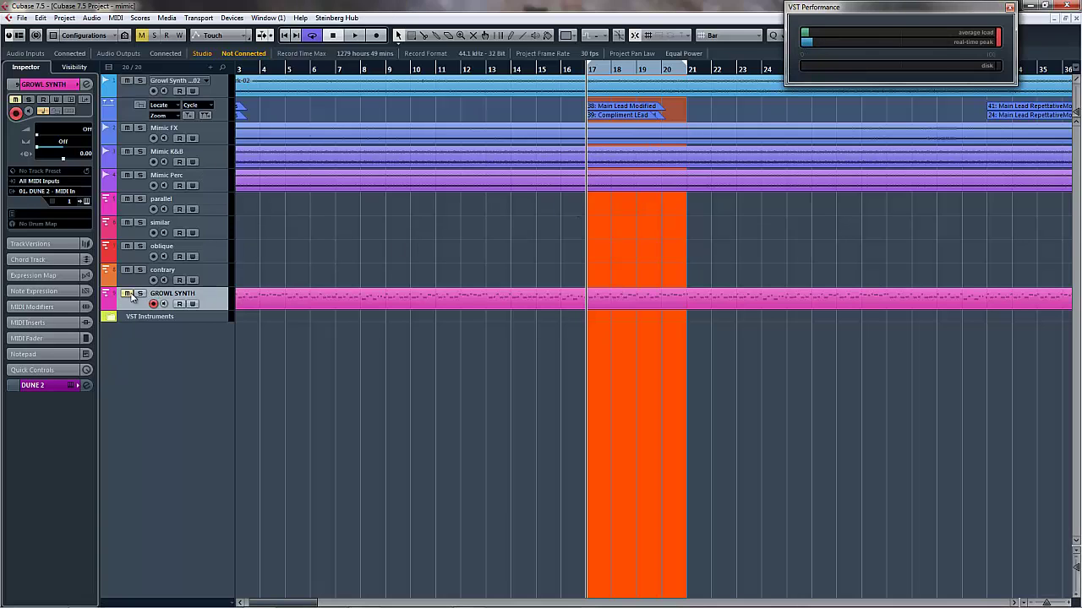
key(space)
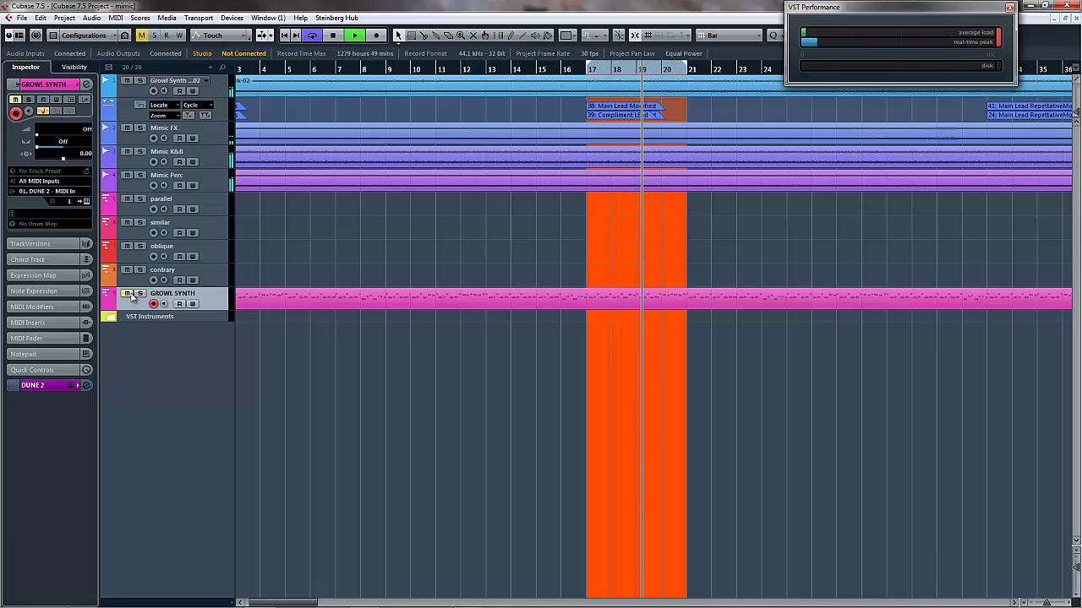
key(space)
Listen to the Growl Synth audio track in solo within the cycle, and release its solo.
click(142, 80)
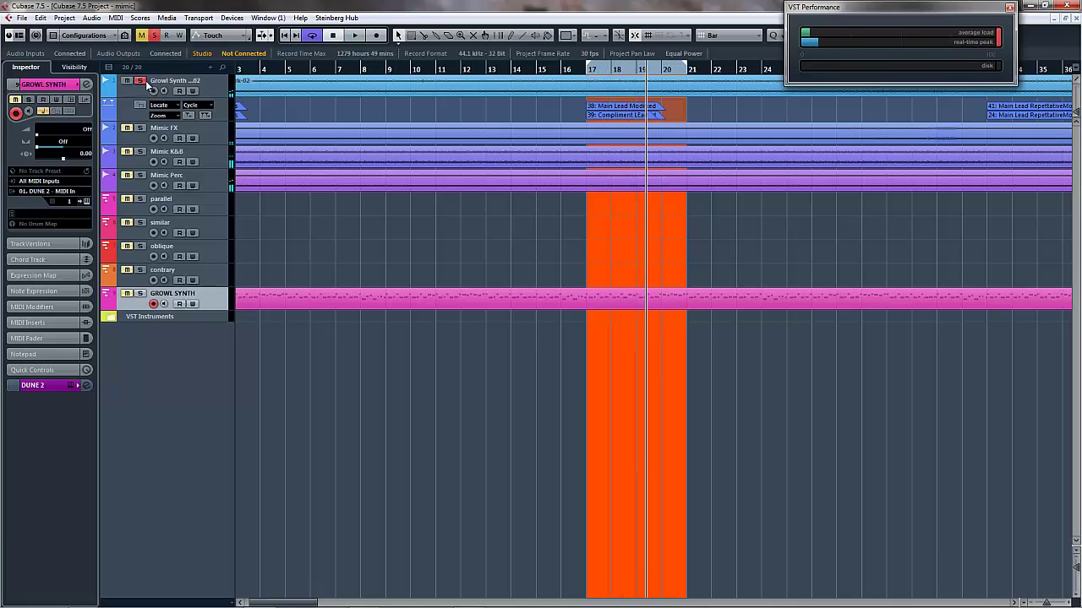
key(space)
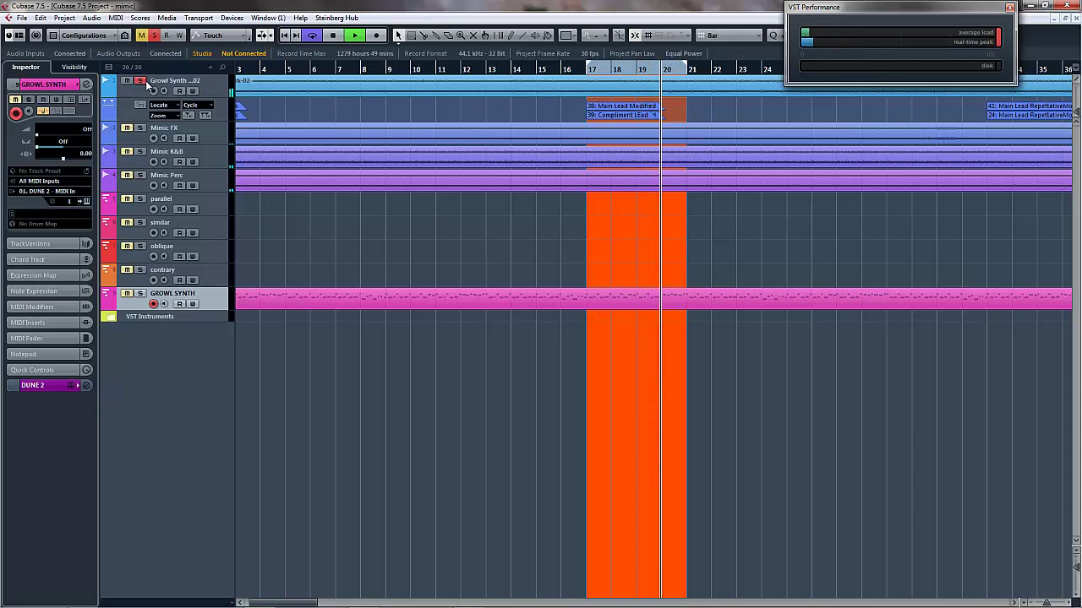
key(space)
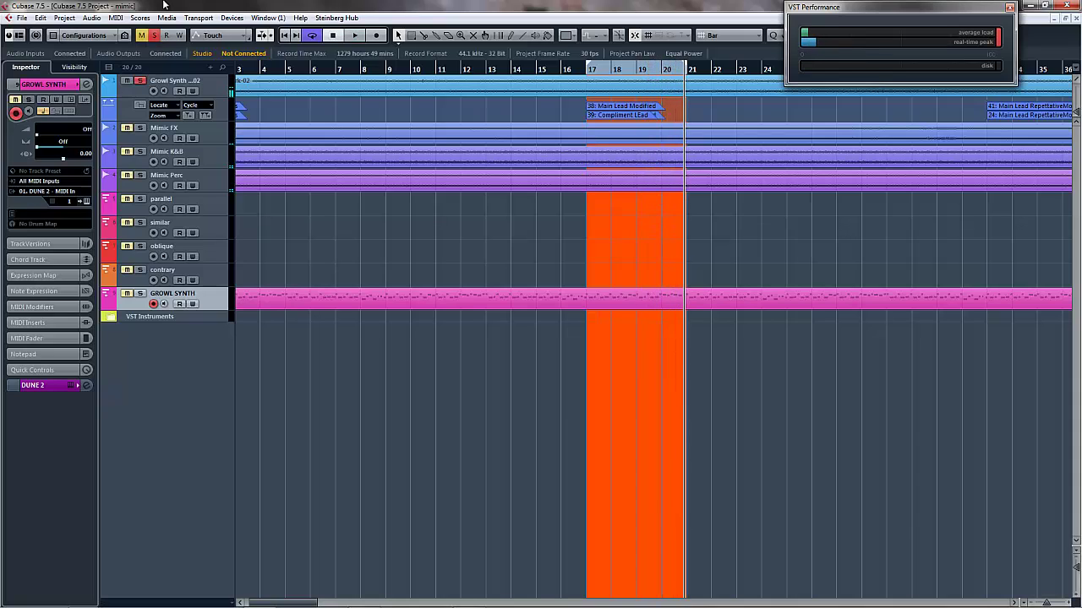
click(139, 81)
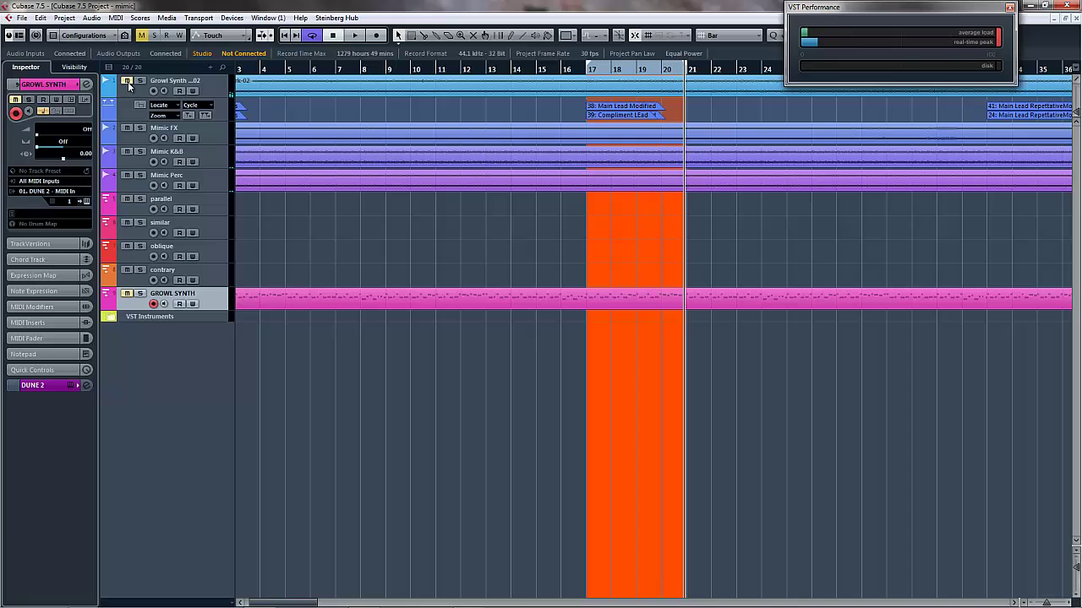
Solo the GROWL SYNTH MIDI track and play the cycle from bar 17.
click(140, 294)
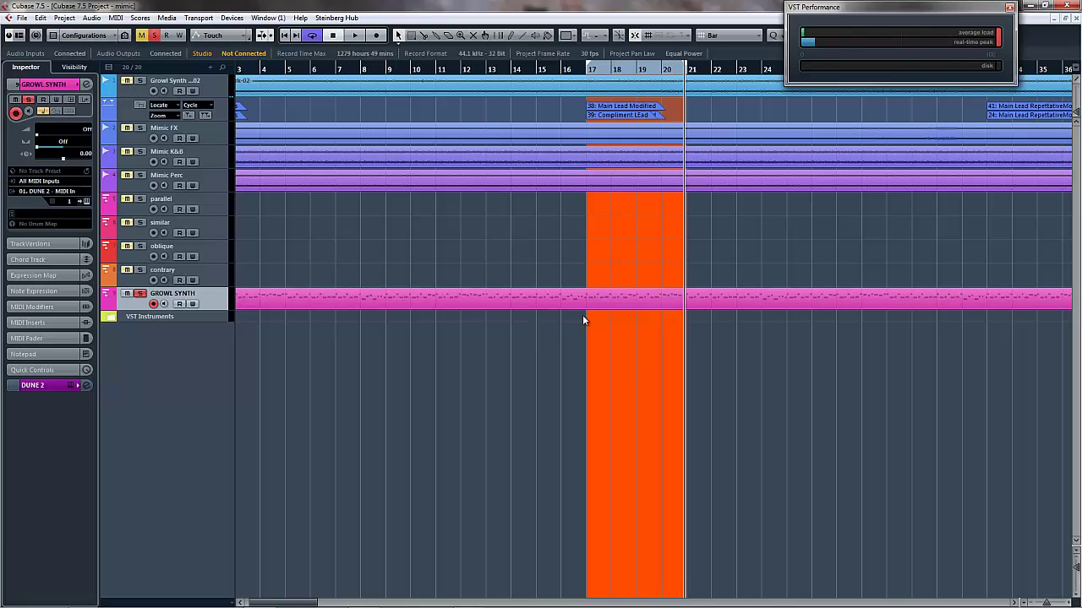
key(space)
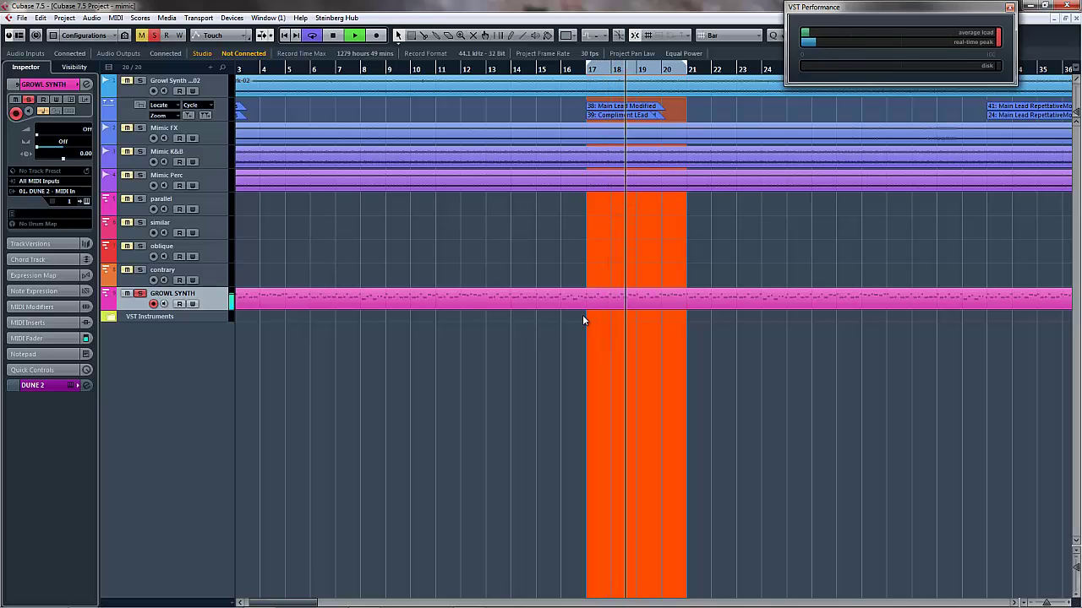
key(space)
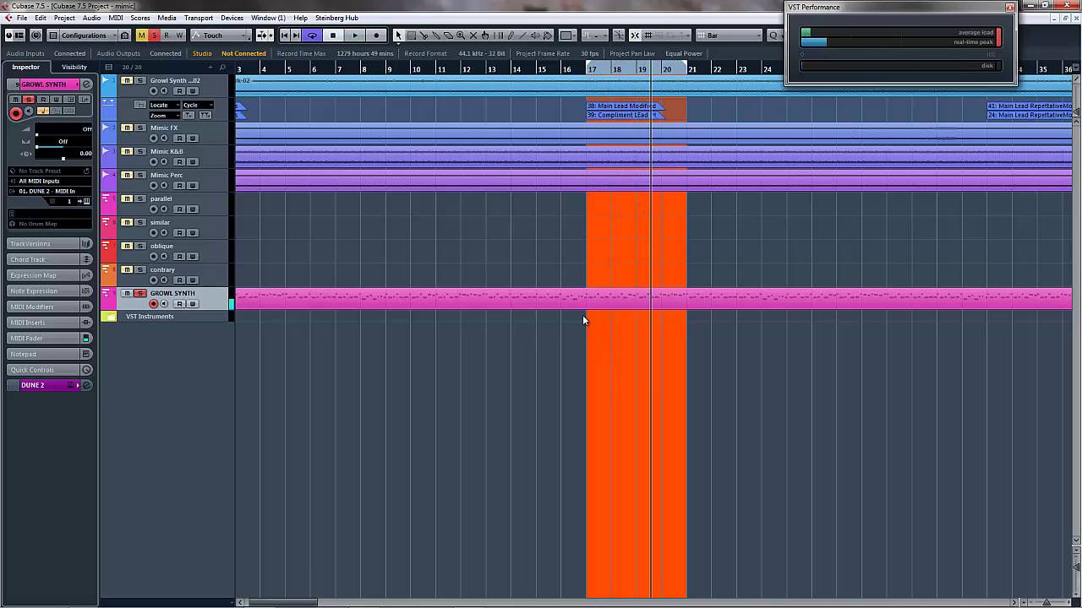
click(582, 315)
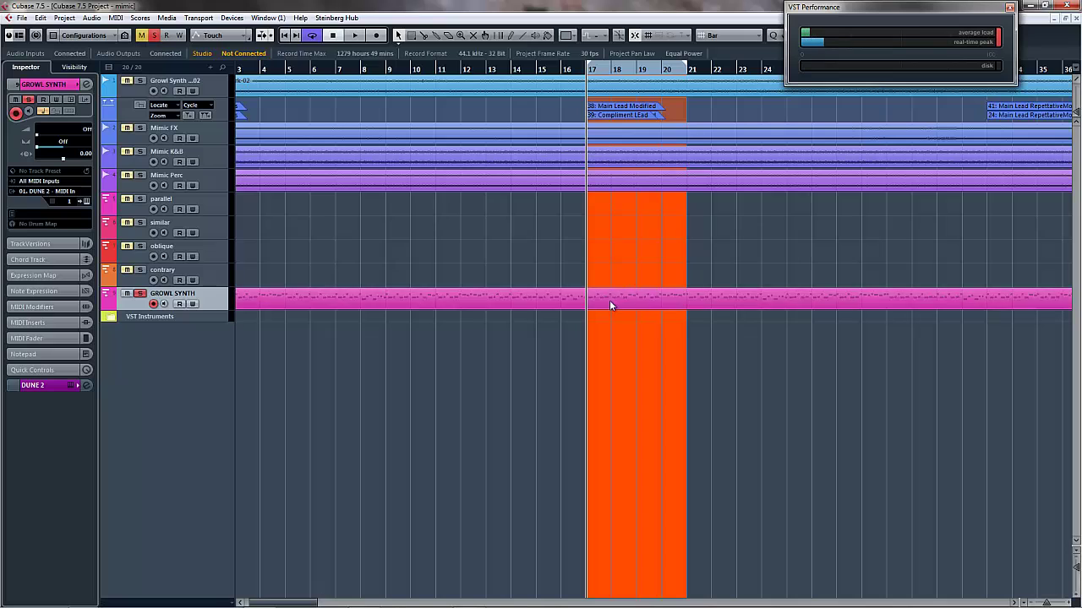
Split the GROWL SYNTH part at bars 17 and 21, and move the middle piece onto the parallel track.
click(615, 306)
right_click(651, 284)
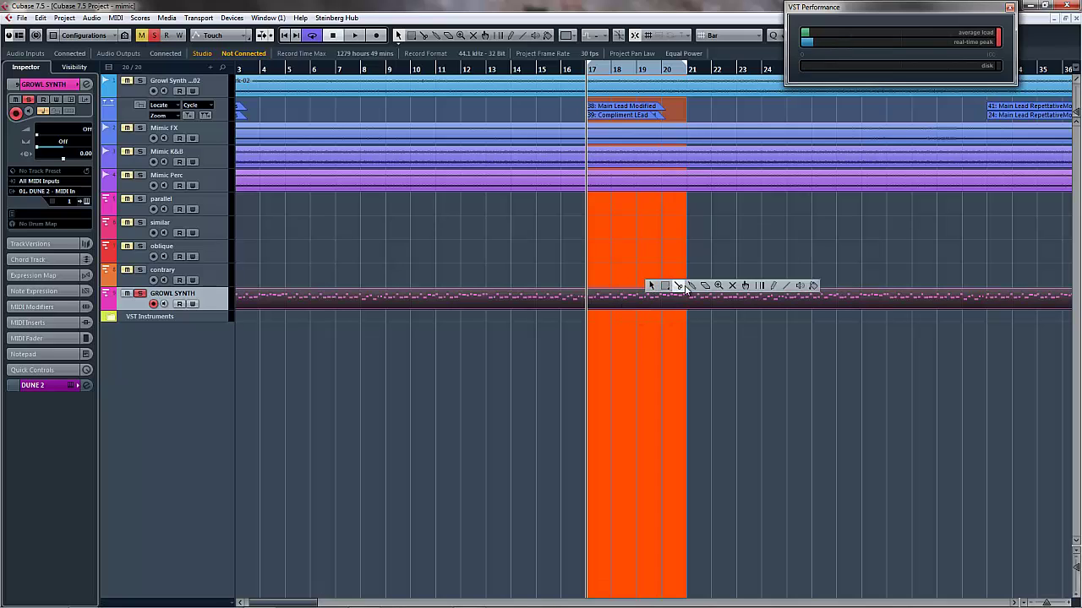
click(684, 289)
click(591, 305)
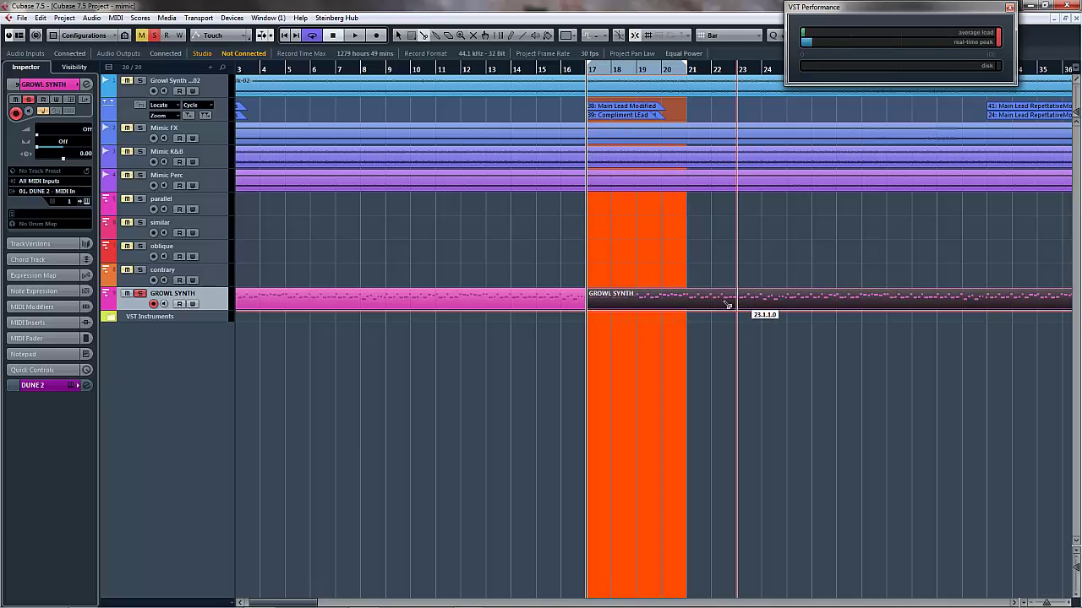
click(688, 306)
click(658, 305)
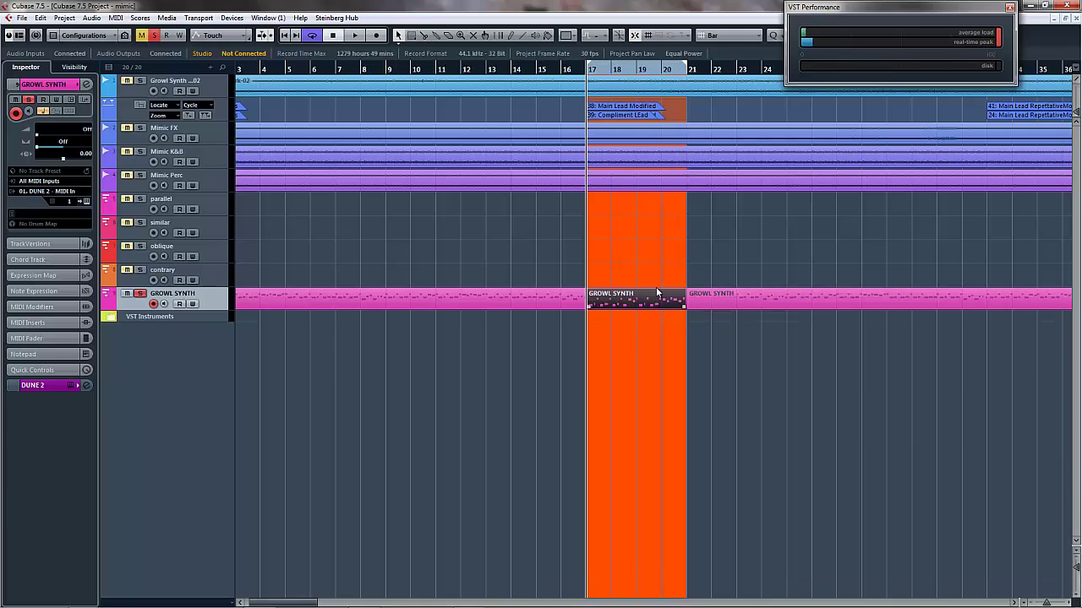
drag(657, 306, 659, 210)
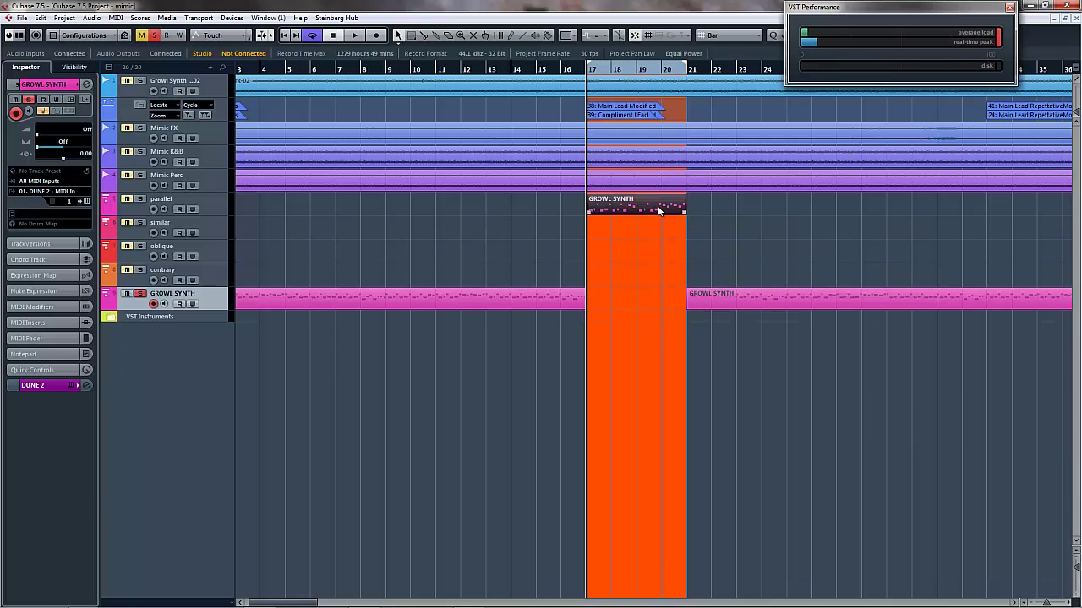
Try raising all notes of the part on the parallel track by one octave.
double_click(659, 210)
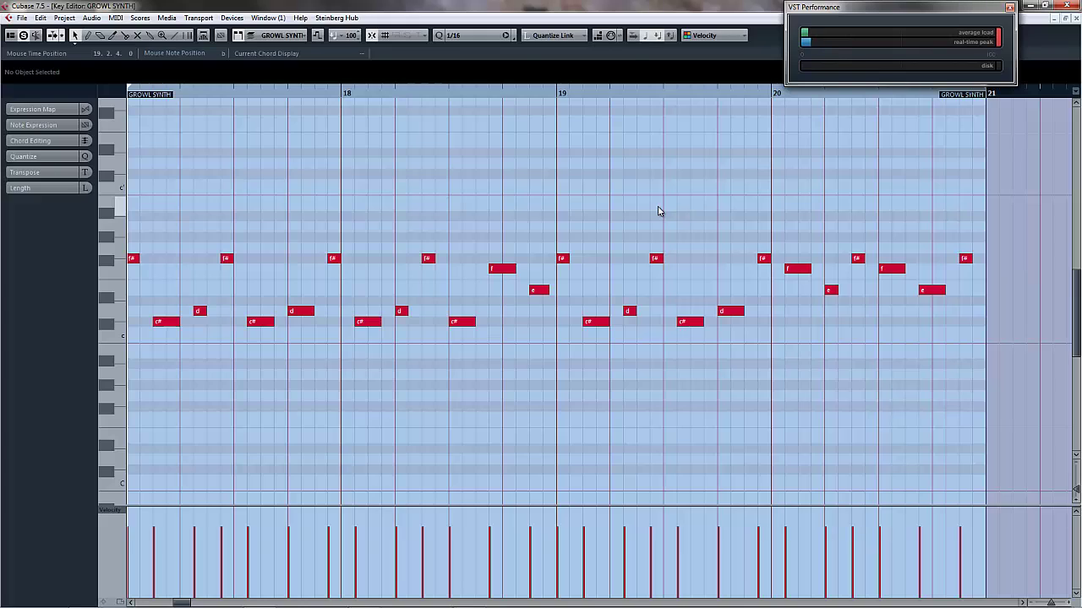
key(ctrl+a)
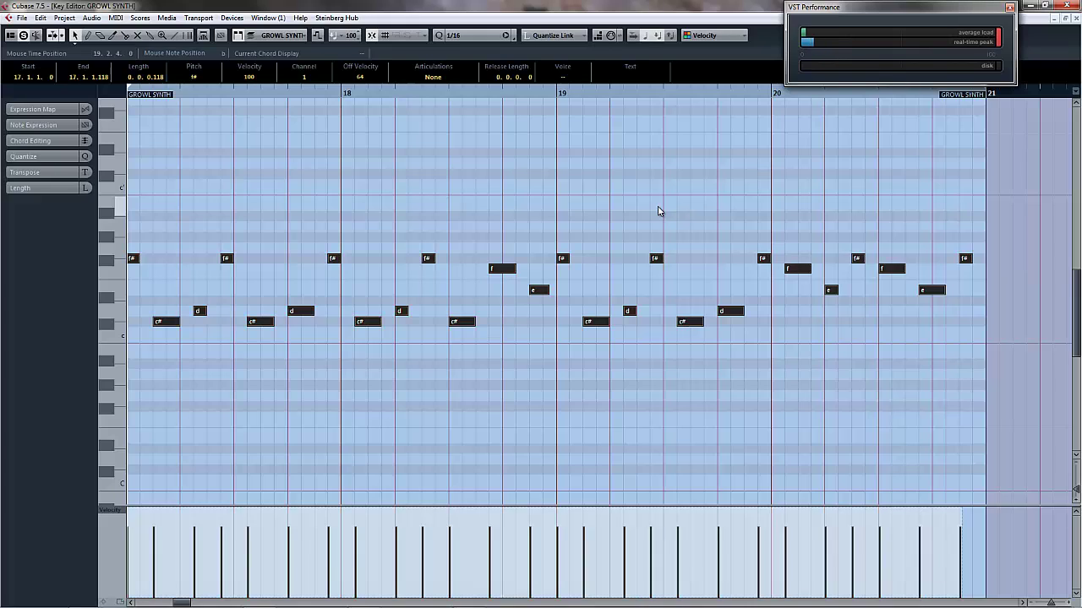
key(shift+Up)
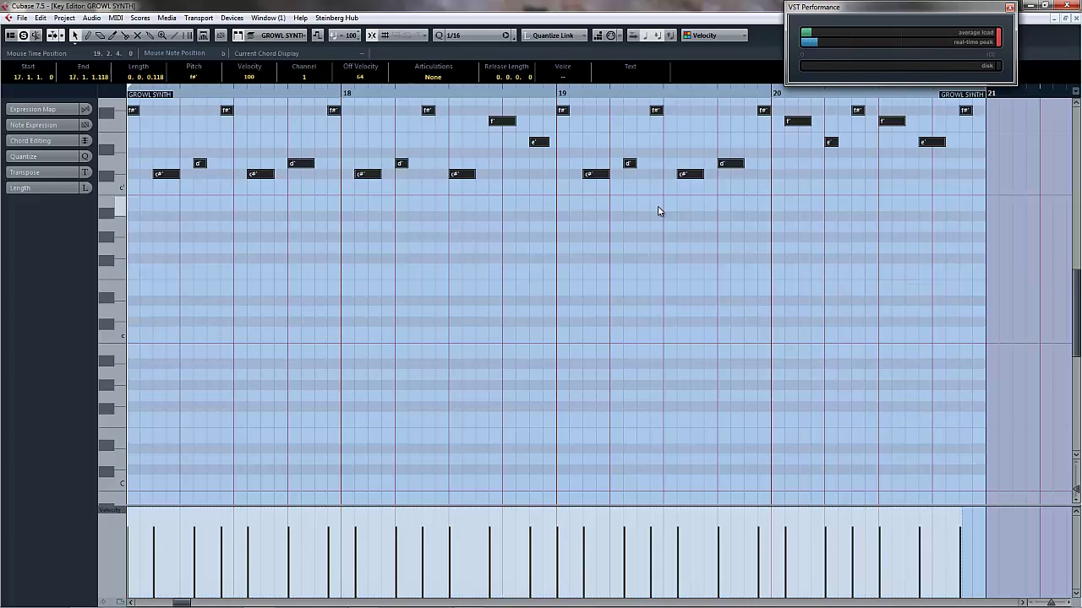
click(1076, 17)
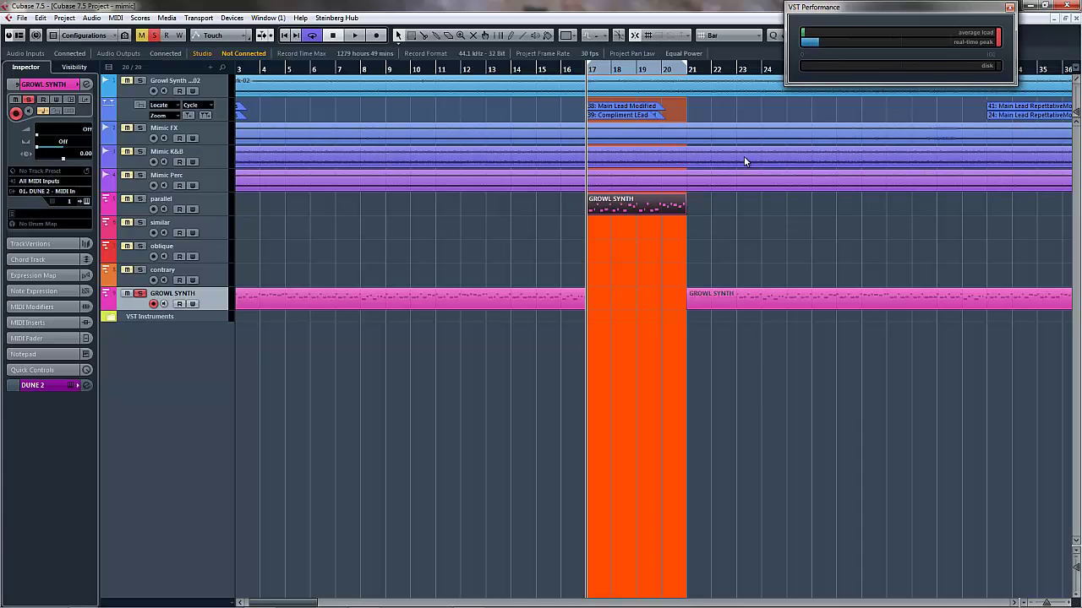
Copy the part back onto the GROWL SYNTH track at bar 17, and transpose all notes of the parallel track's part up one octave.
drag(634, 205, 635, 297)
double_click(636, 206)
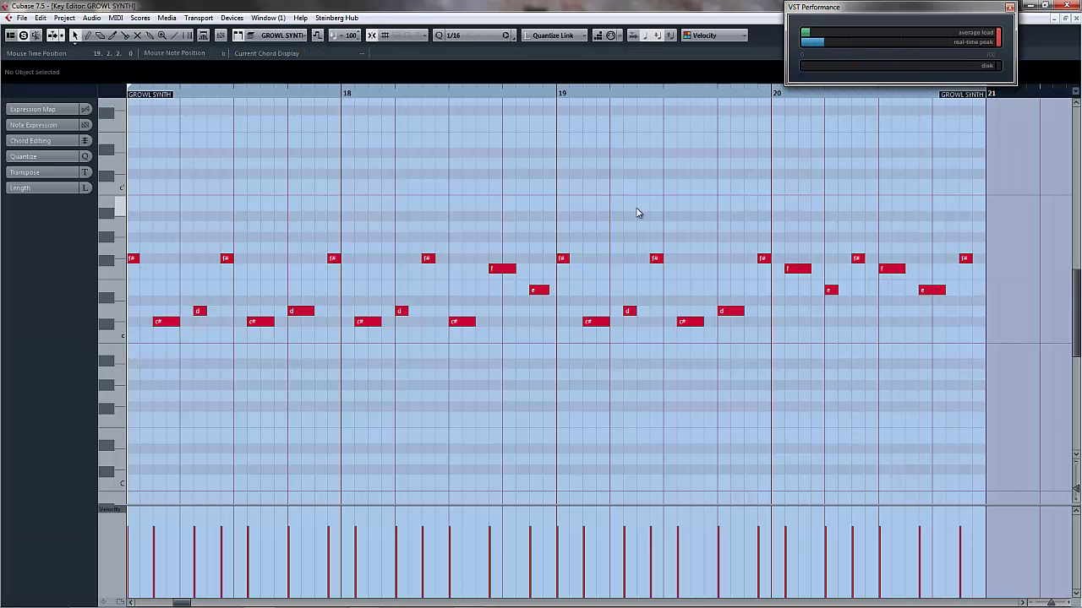
key(ctrl+a)
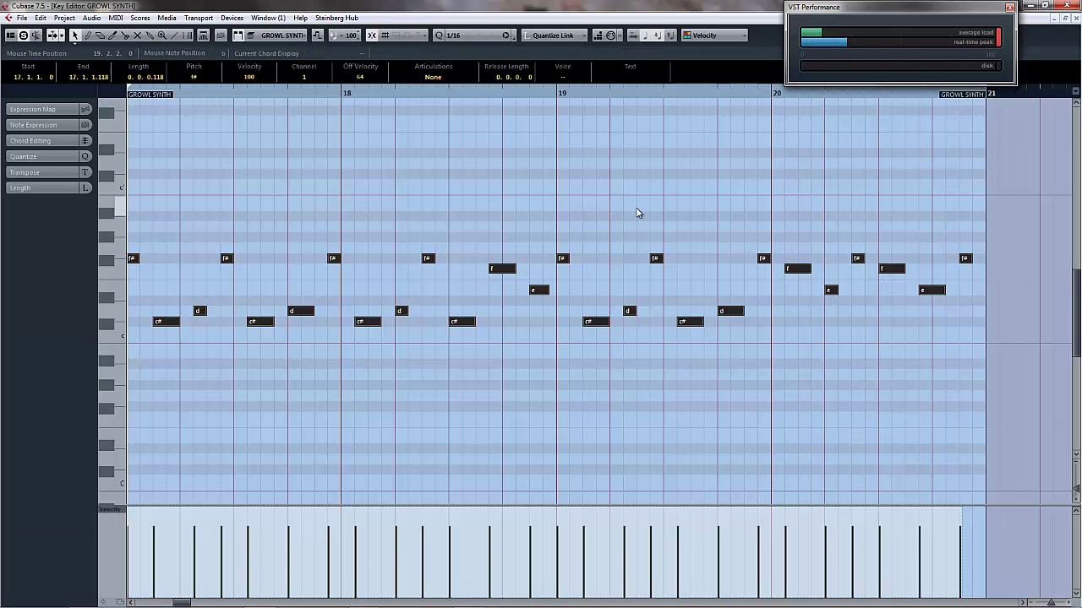
key(Return)
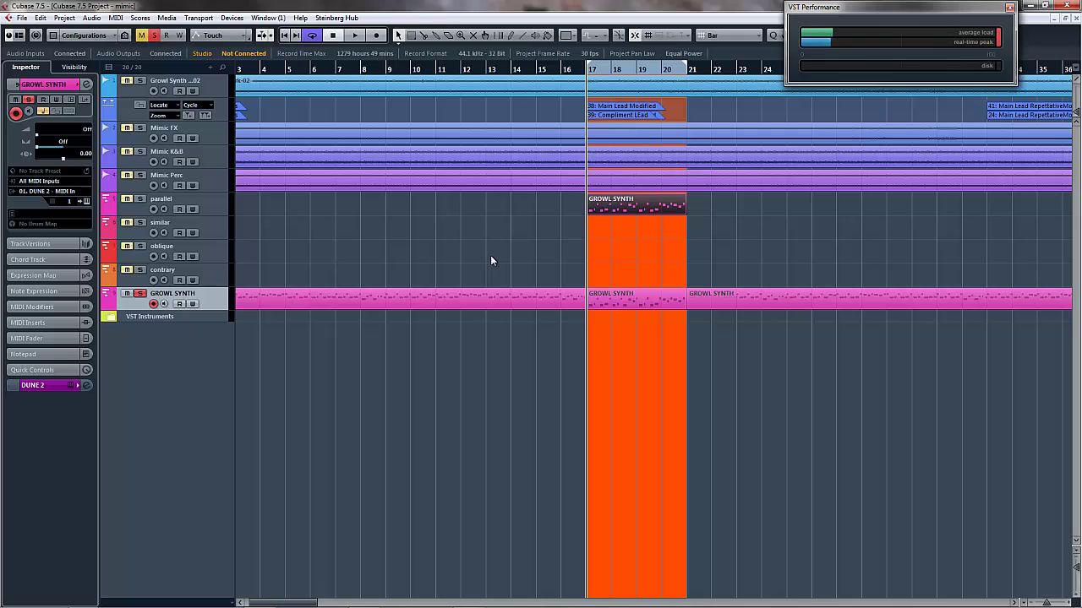
Compare the notes of the GROWL SYNTH part at bar 17 with those of the part on the parallel track.
double_click(641, 306)
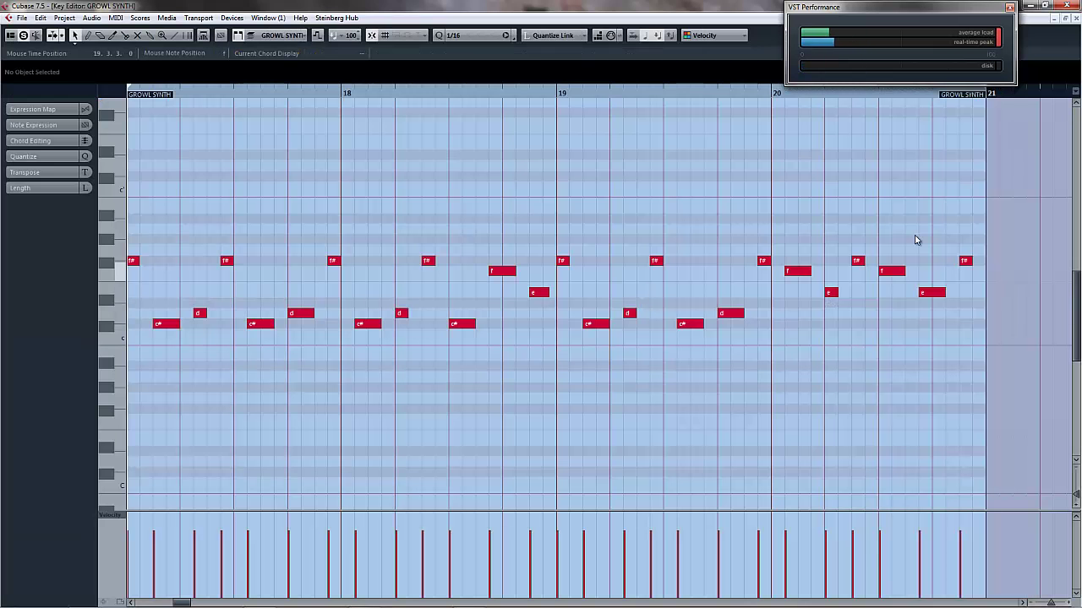
click(1066, 17)
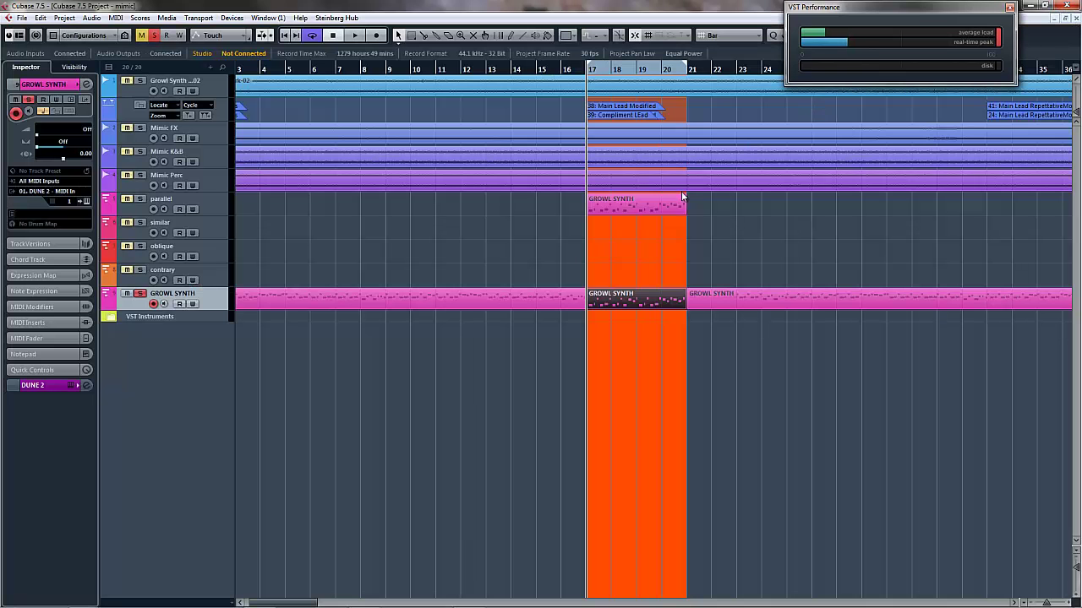
double_click(632, 210)
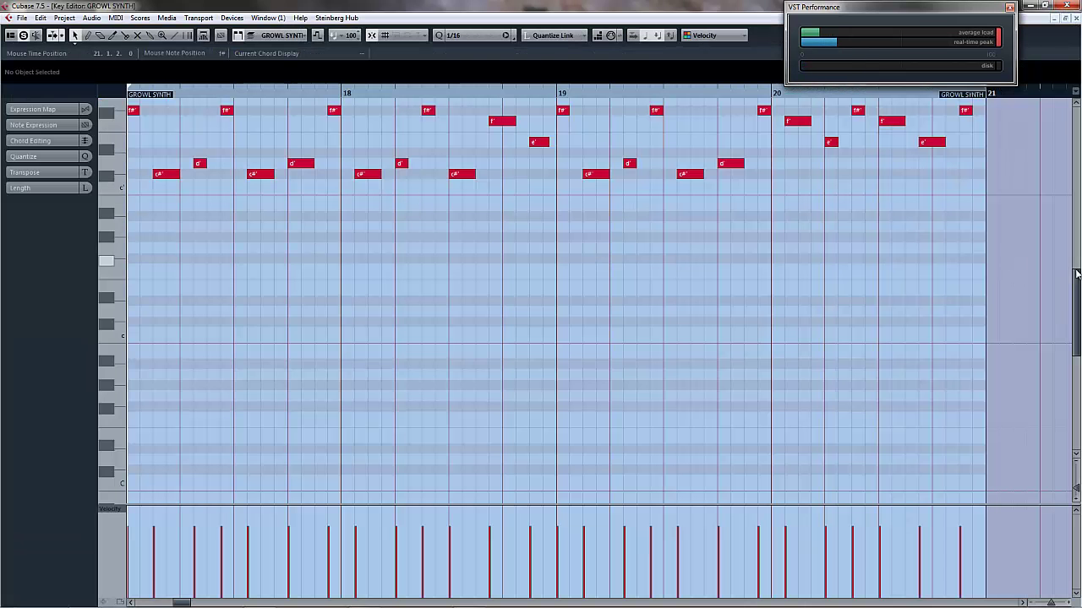
scroll(1076, 268, up, 2)
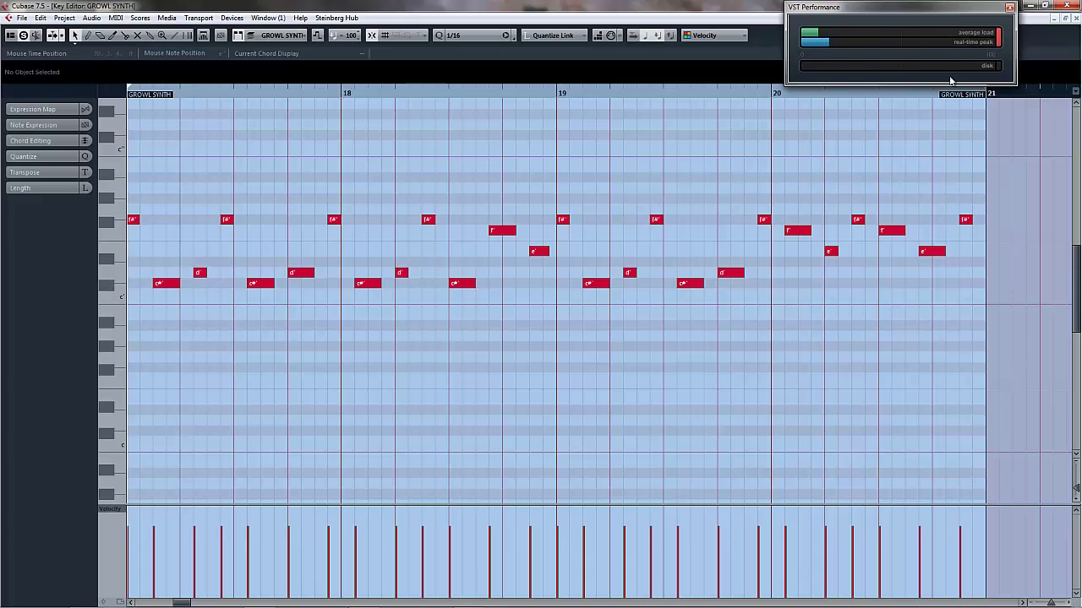
click(1067, 17)
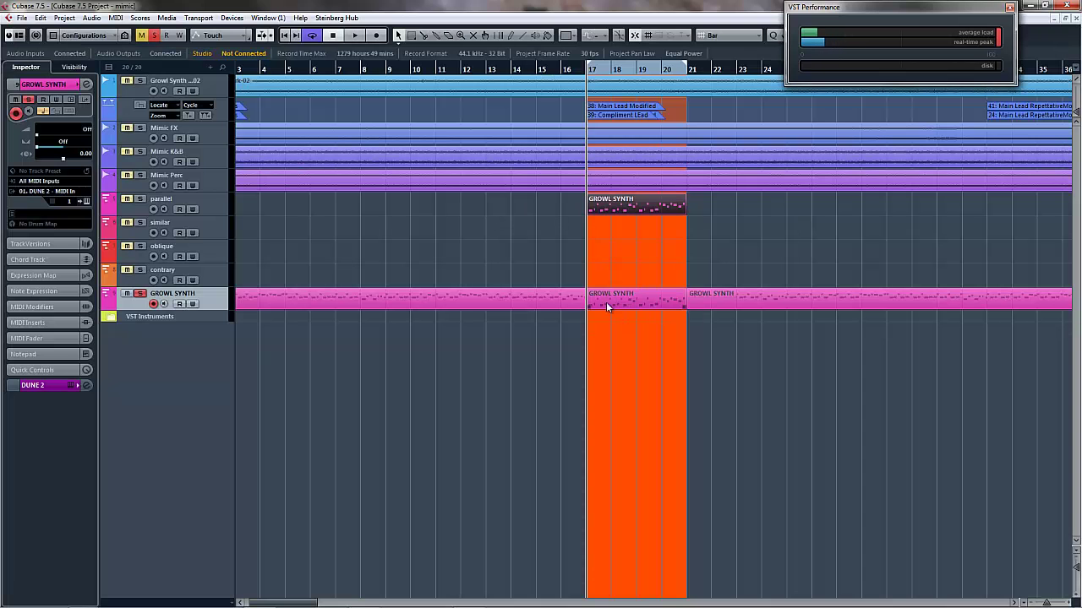
Solo the parallel track alongside GROWL SYNTH during playback, and view the notes of both parts together in the Key Editor.
key(space)
click(139, 199)
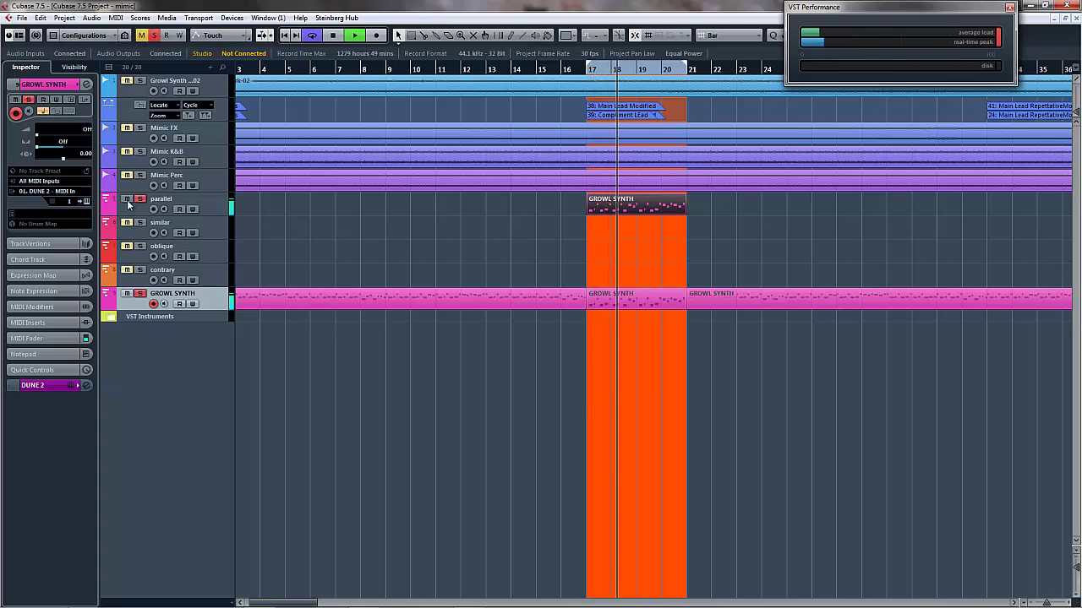
double_click(613, 305)
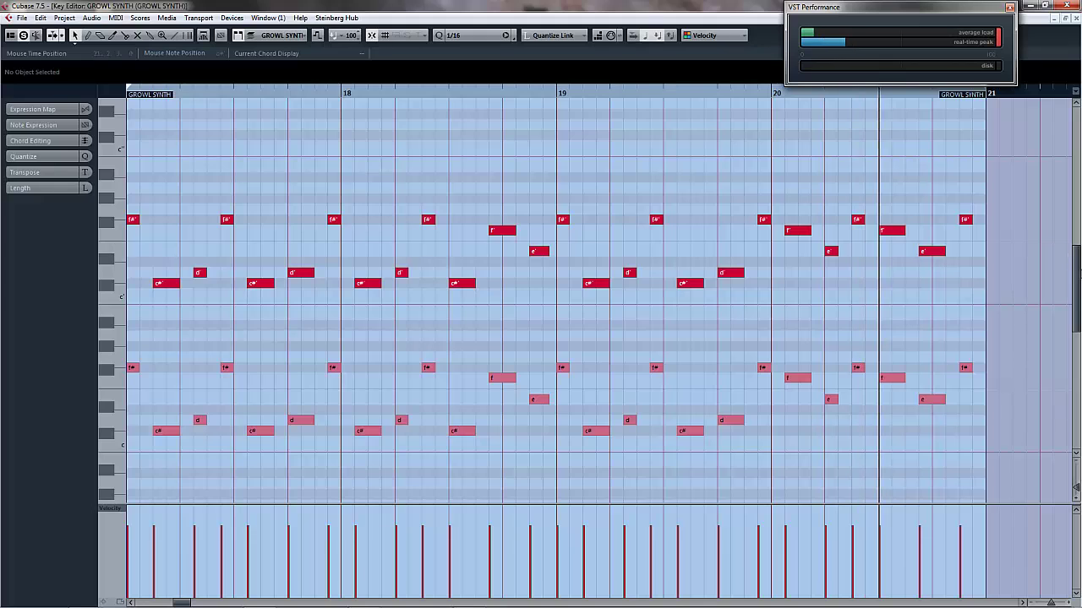
scroll(615, 302, down, 2)
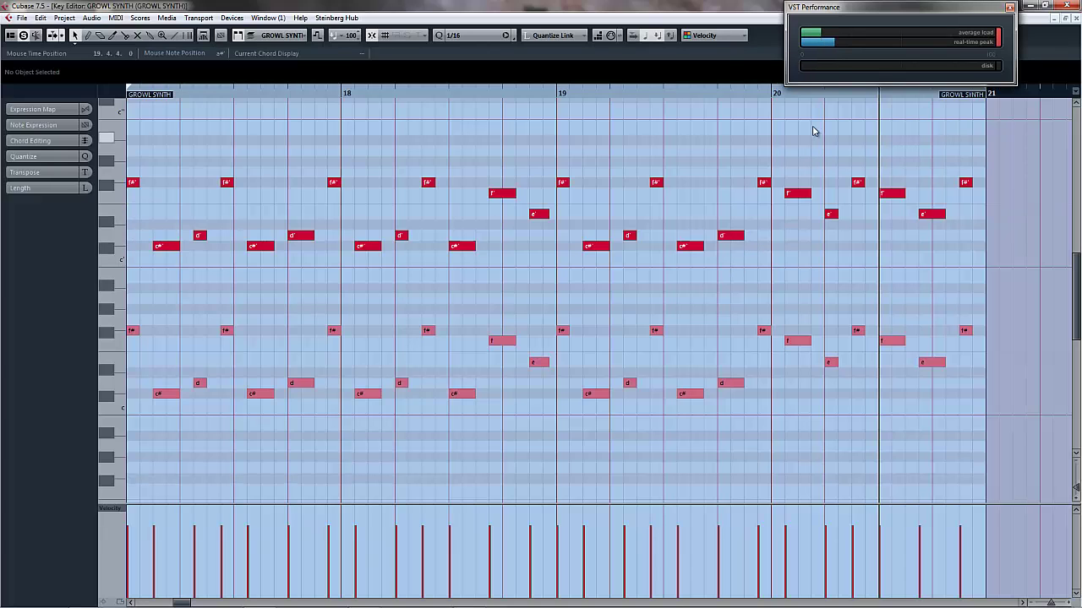
click(1074, 22)
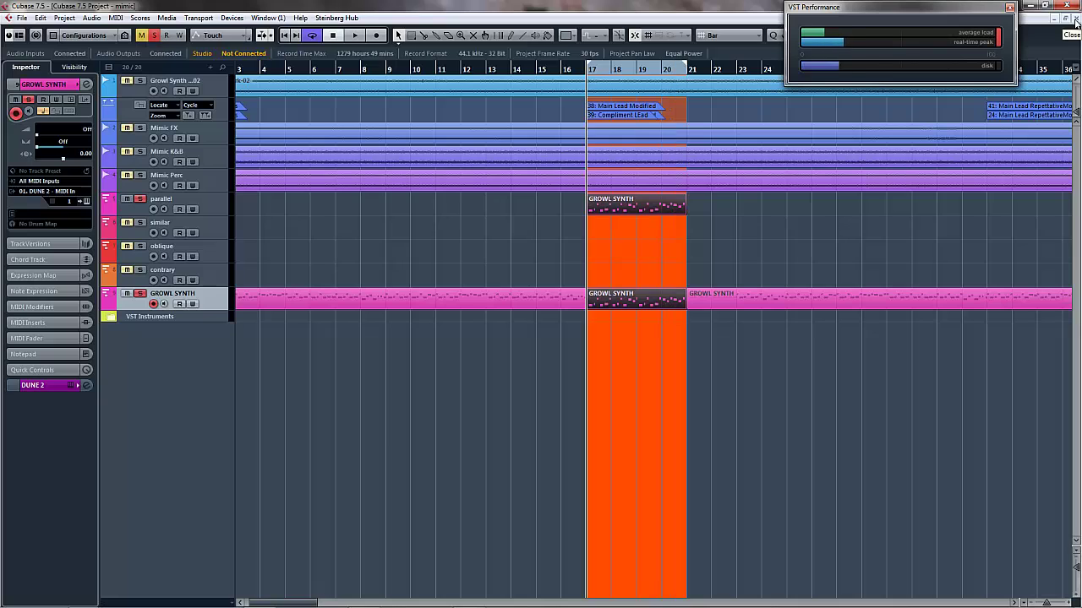
Check the MIDI output routing of the parallel and GROWL SYNTH tracks without changing it, ending with the parallel track selected.
click(214, 210)
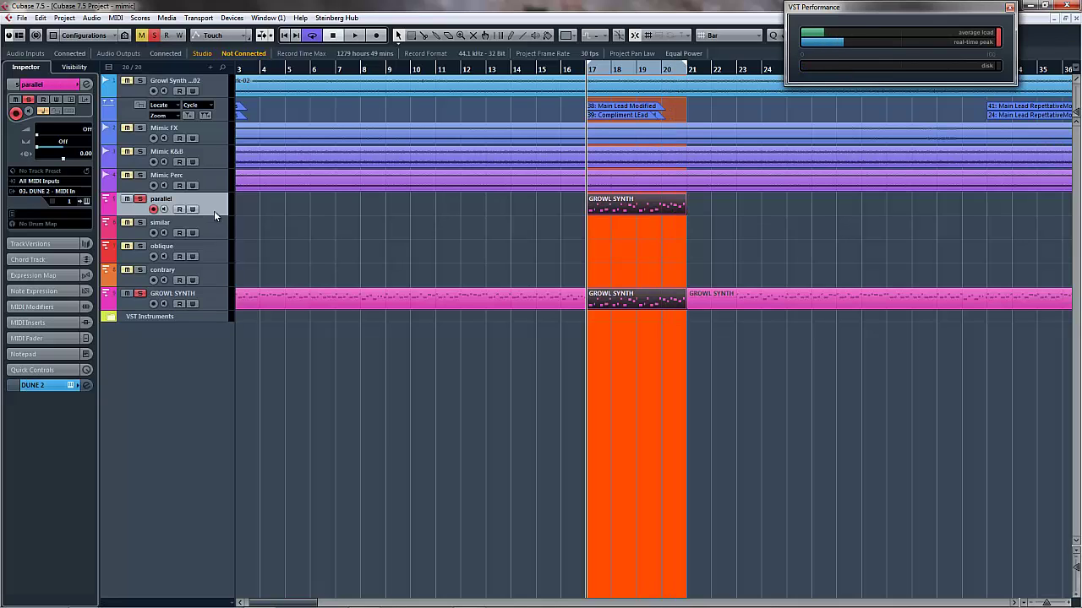
click(72, 192)
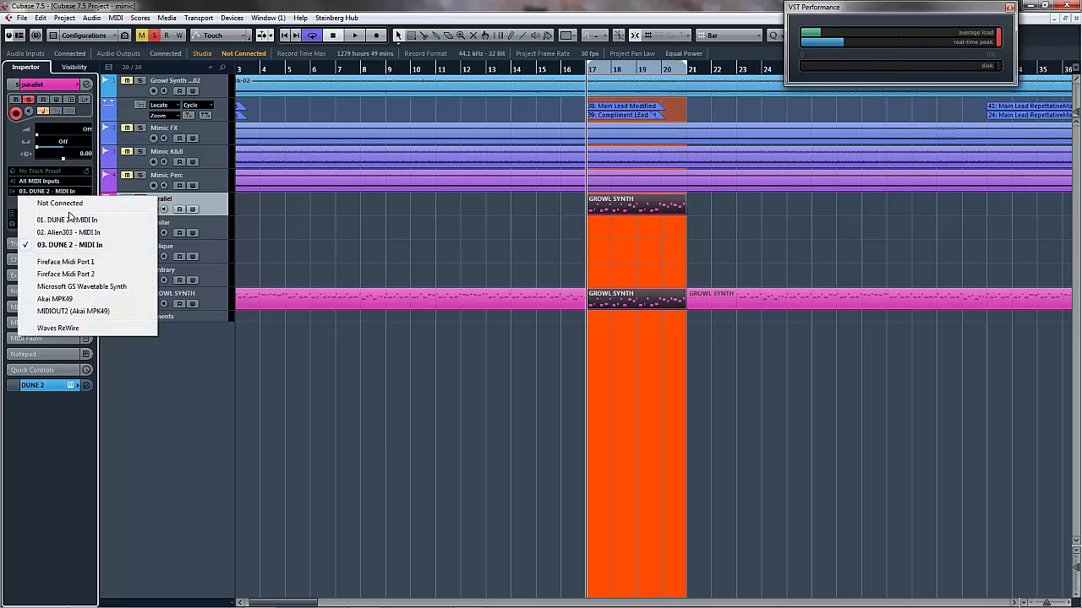
click(222, 301)
click(79, 193)
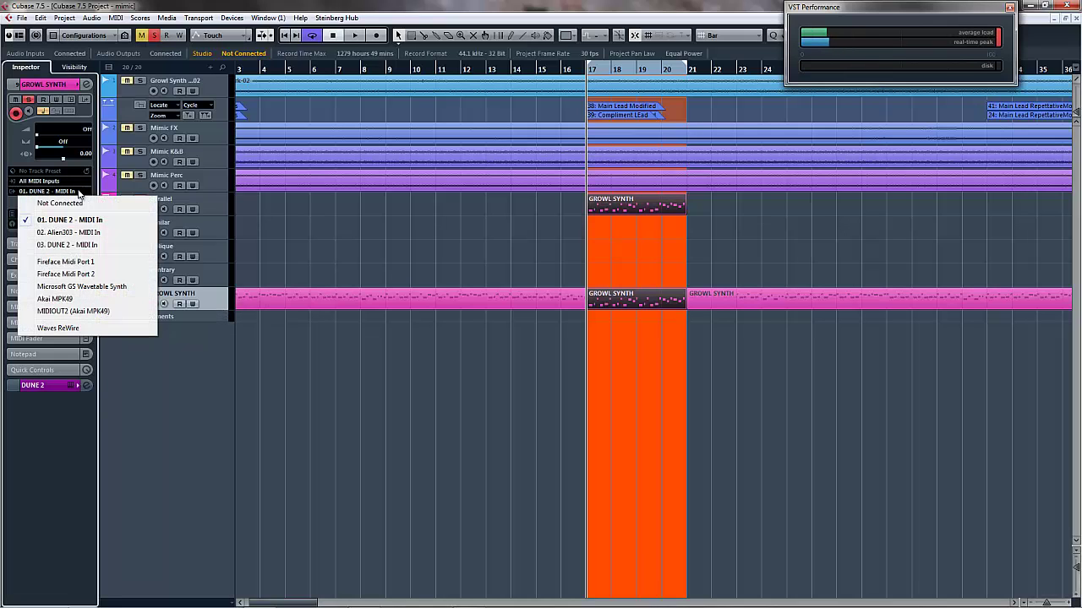
click(216, 198)
click(217, 198)
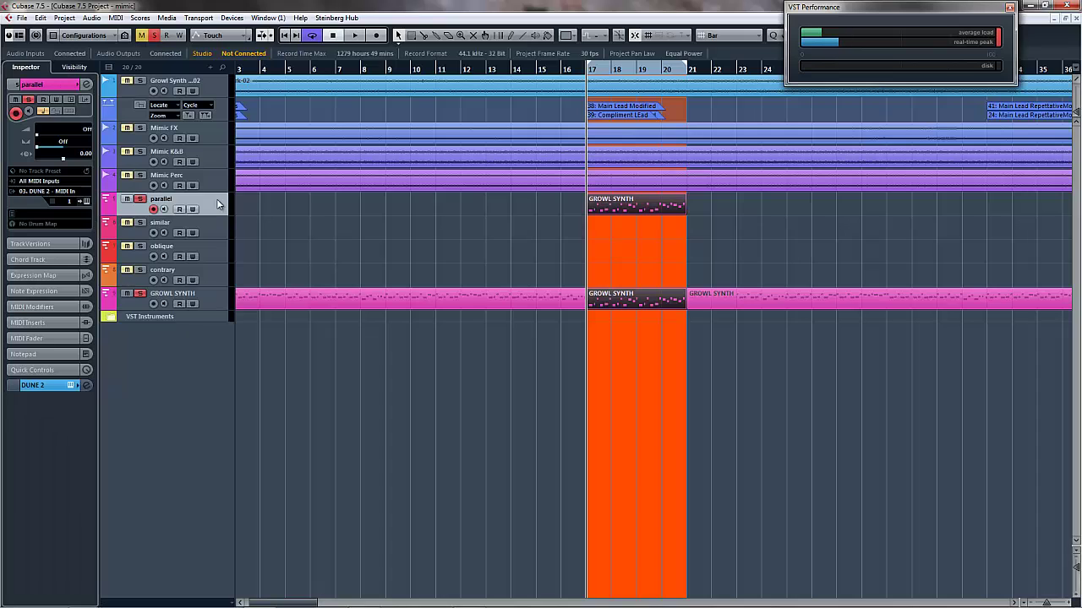
Check that the parallel track's MIDI output is routed to 03. DUNE 2 - MIDI In, and play the looped section.
click(72, 191)
click(70, 245)
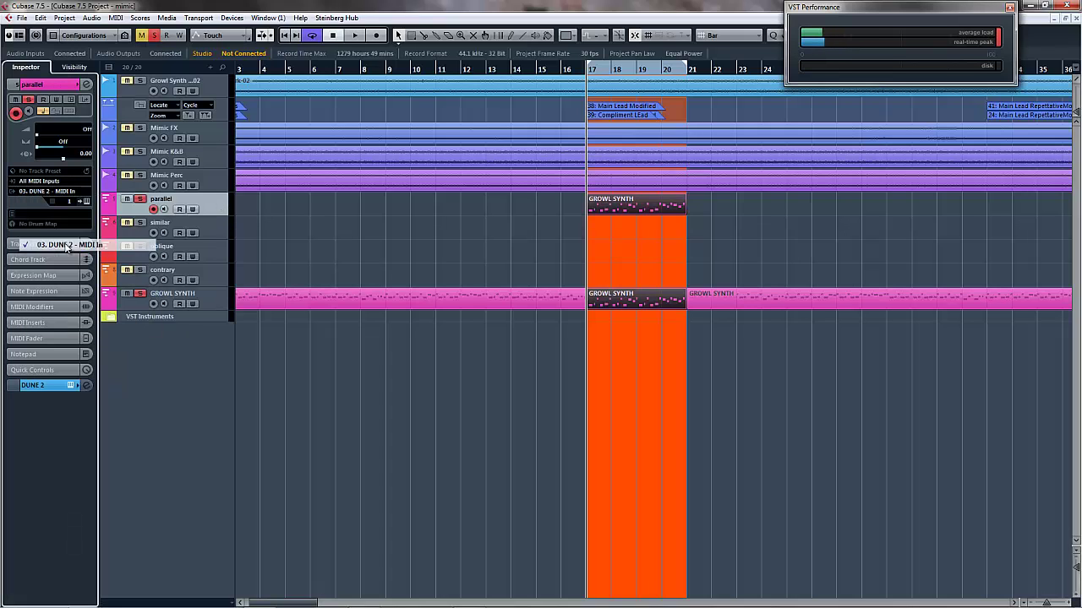
key(space)
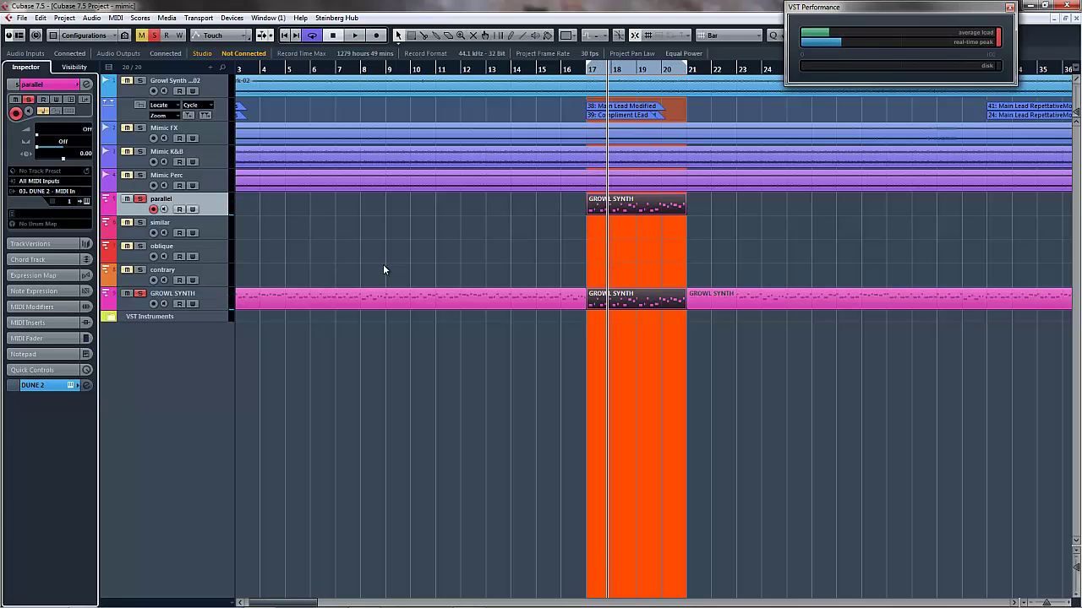
Step the parallel track's DUNE 2 instrument back through its patches during playback to 042: Sat Arp EDT, and close the instrument.
click(86, 202)
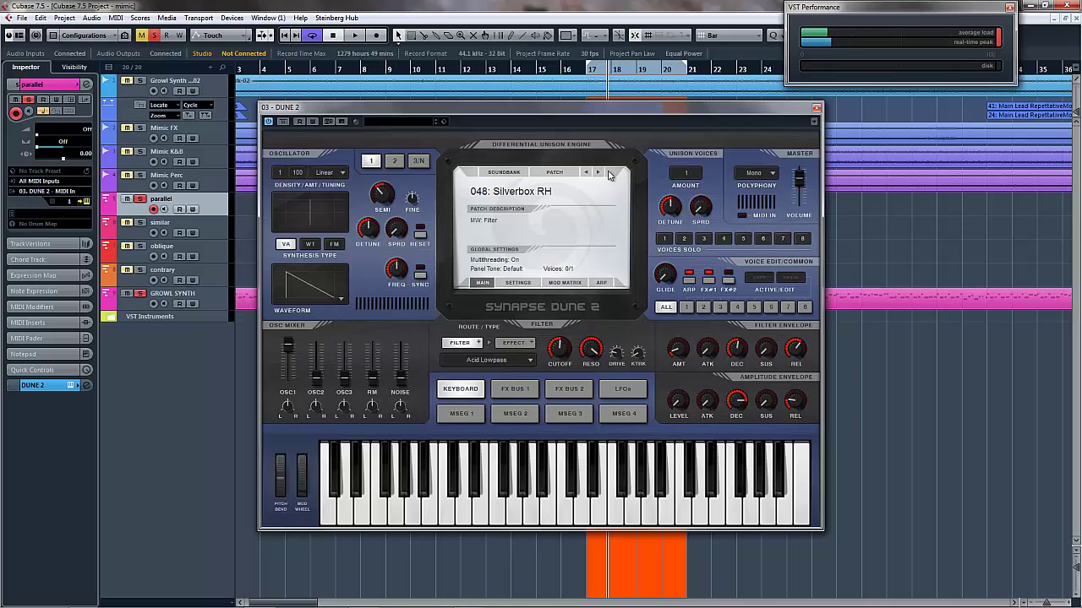
click(587, 172)
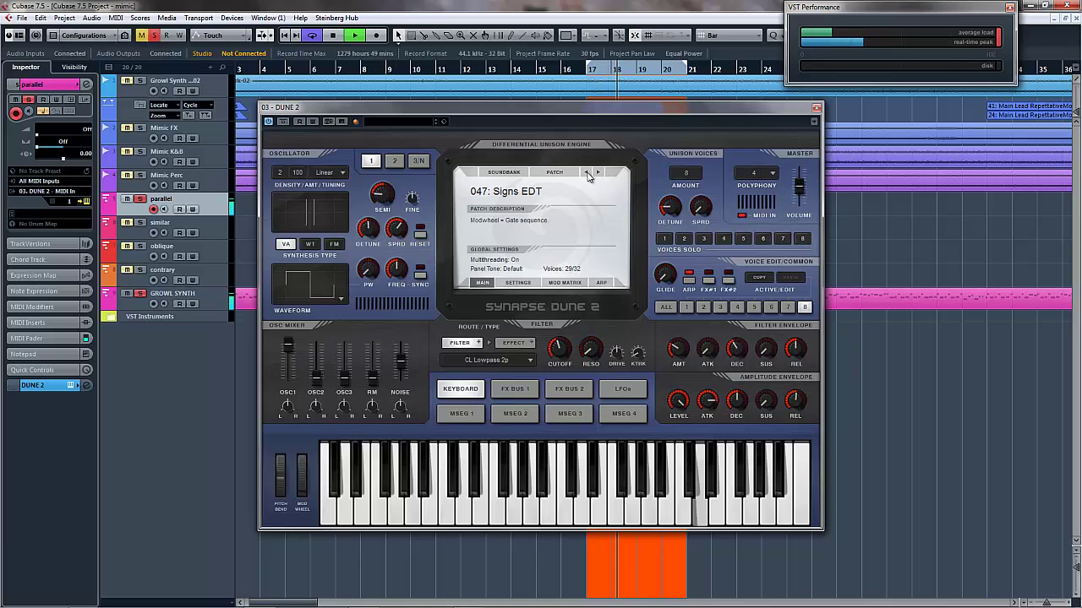
click(588, 174)
click(588, 174)
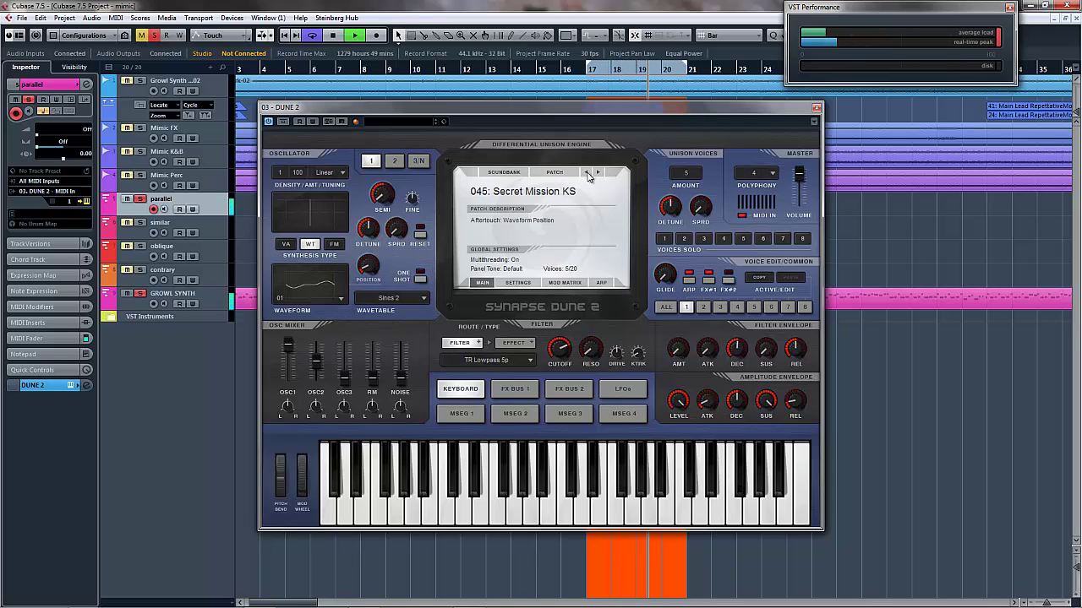
click(588, 174)
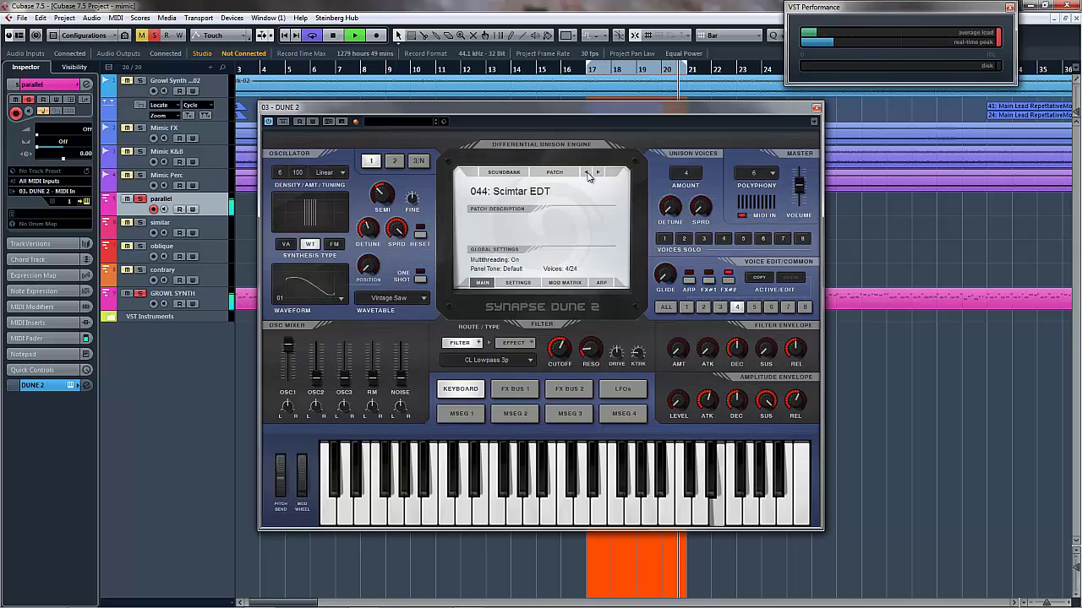
click(588, 175)
click(588, 174)
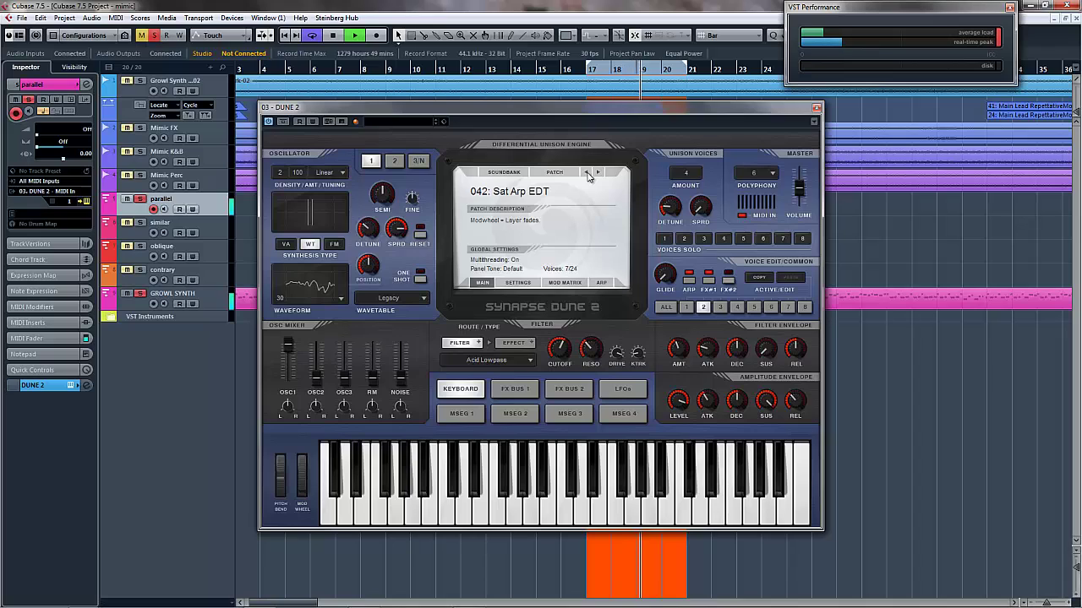
key(space)
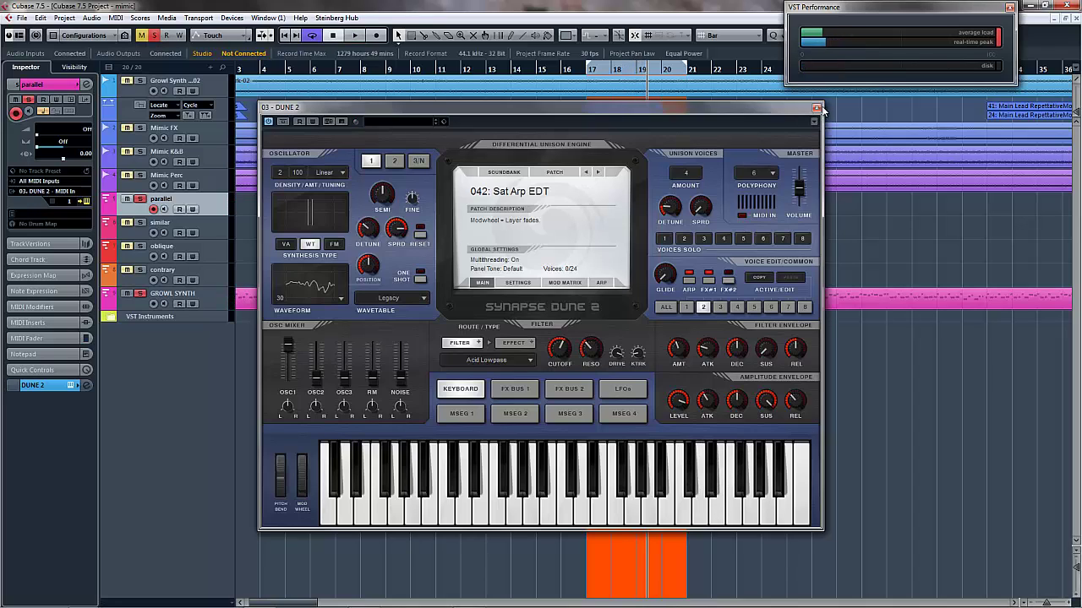
click(817, 108)
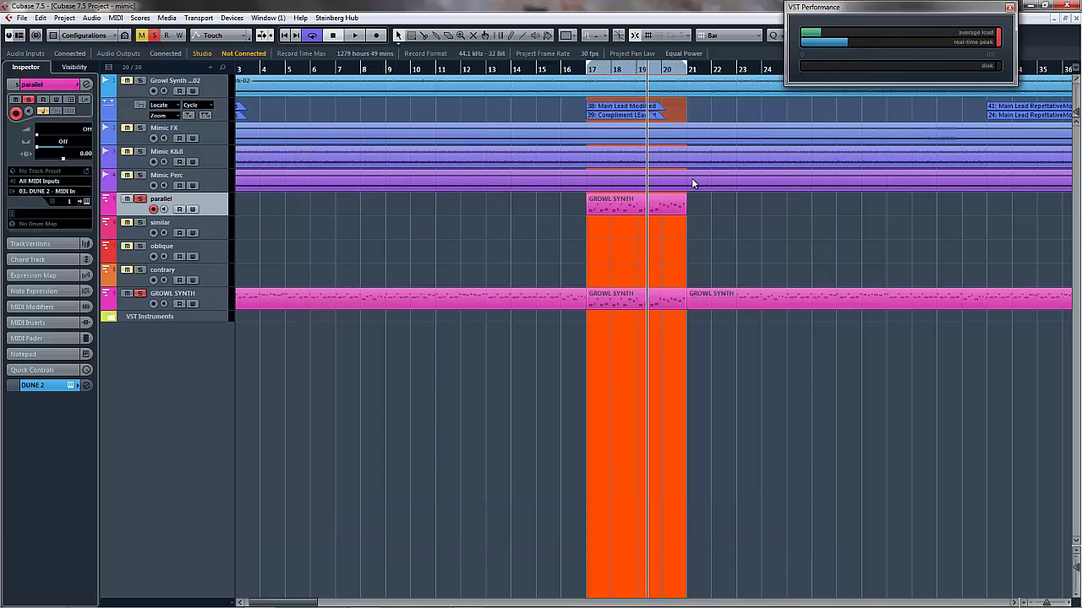
Move the parallel track's part down to the similar track, and solo and select the similar track instead of parallel.
drag(624, 204, 626, 229)
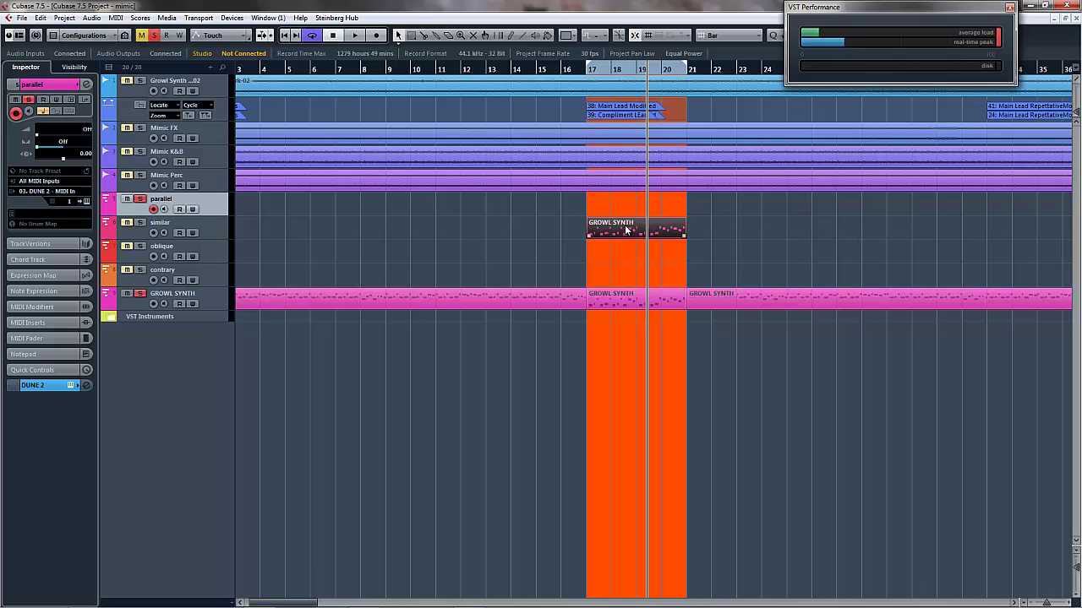
click(128, 200)
click(141, 222)
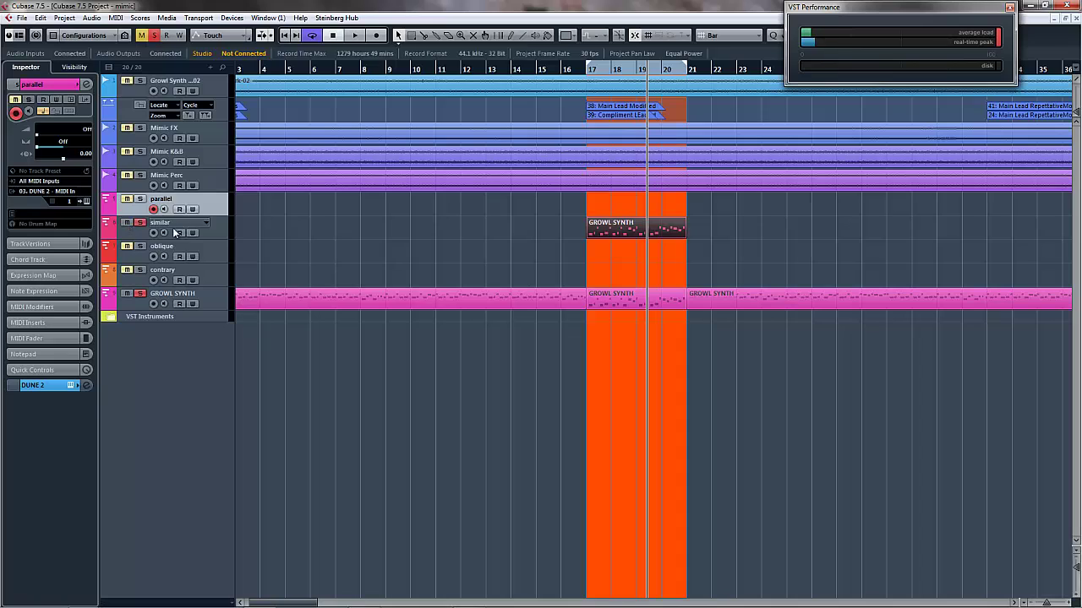
click(218, 227)
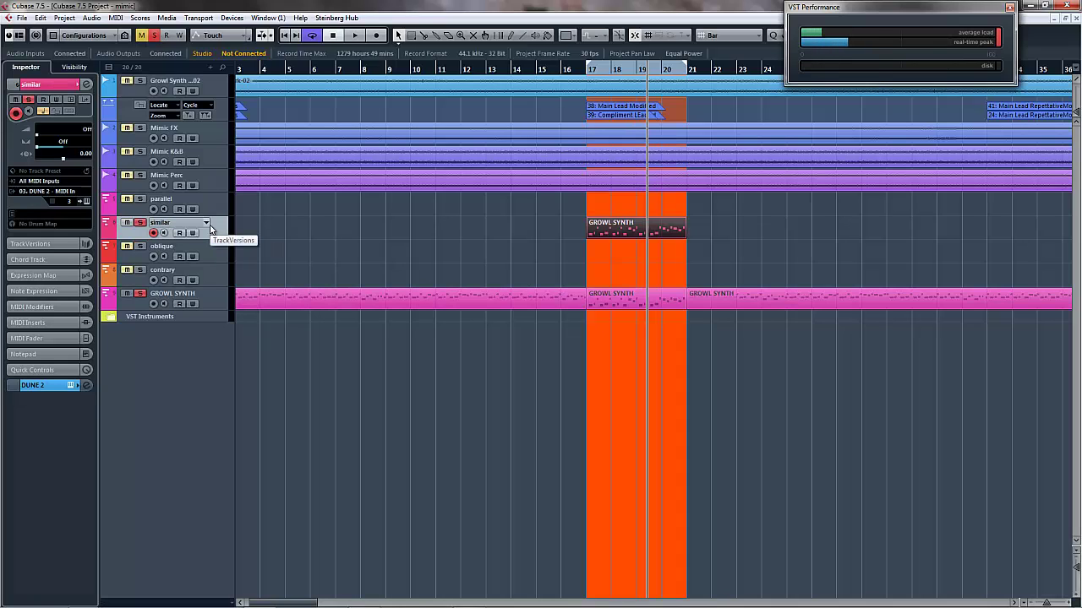
Open both bar 17 parts in the Key Editor, compare their opening notes, and raise the upper line's c#' at 17.1.3 to e'.
double_click(622, 297)
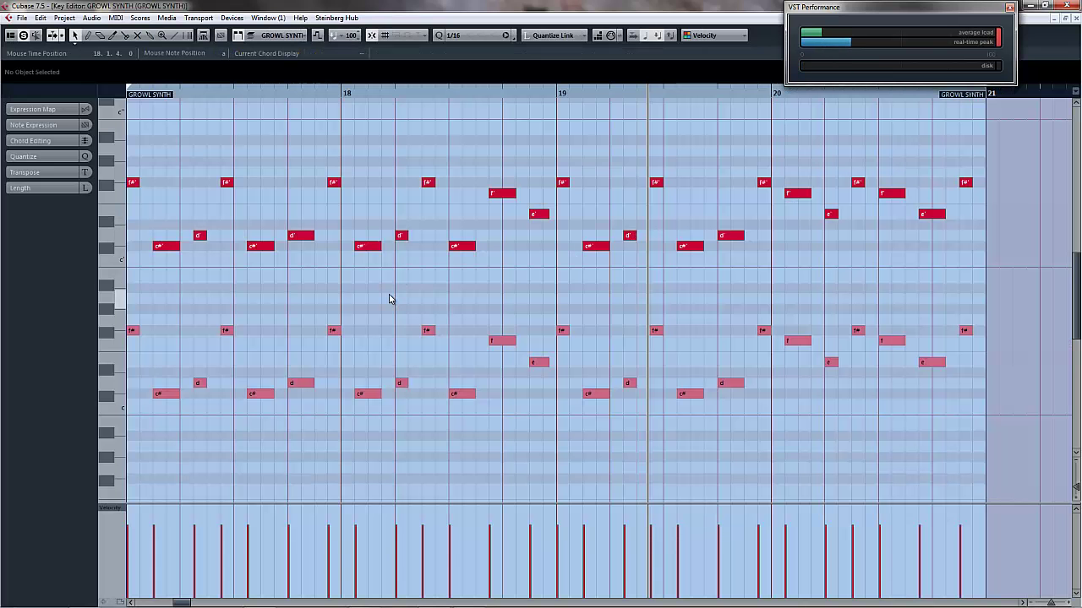
click(135, 330)
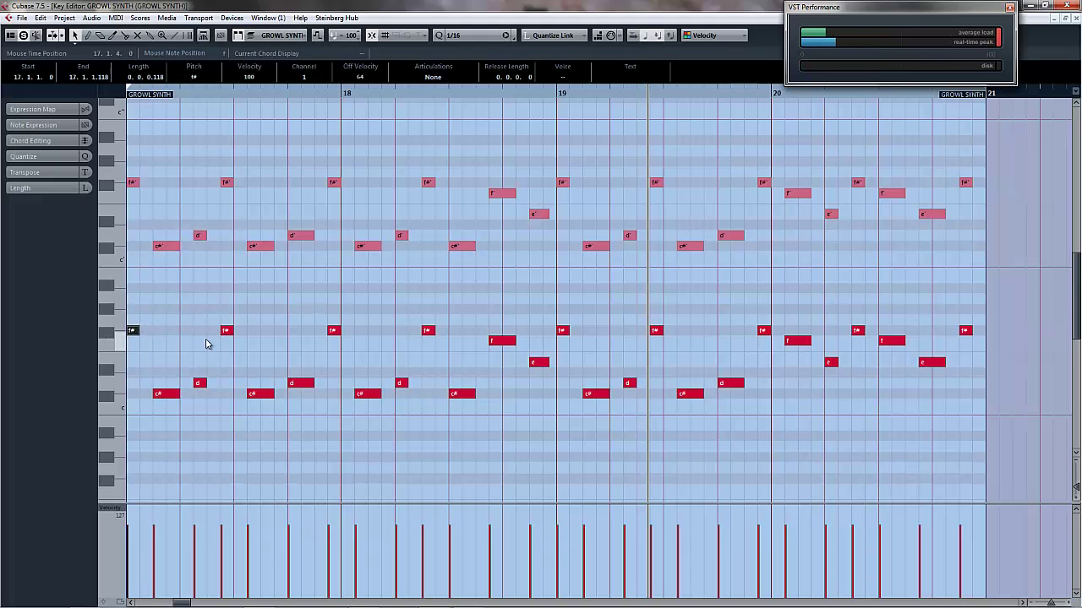
click(156, 338)
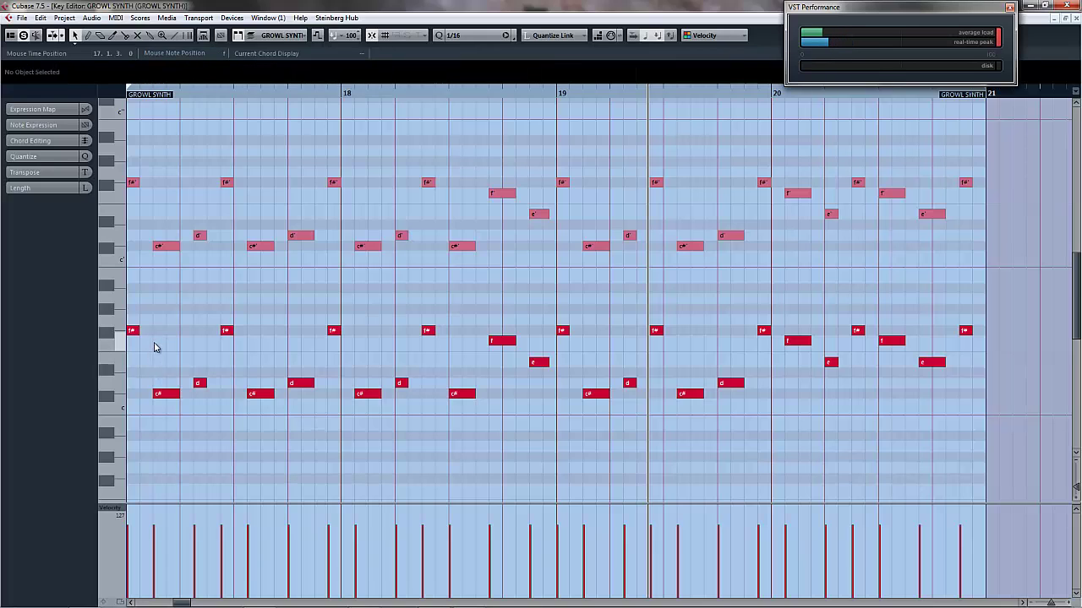
click(159, 396)
click(165, 247)
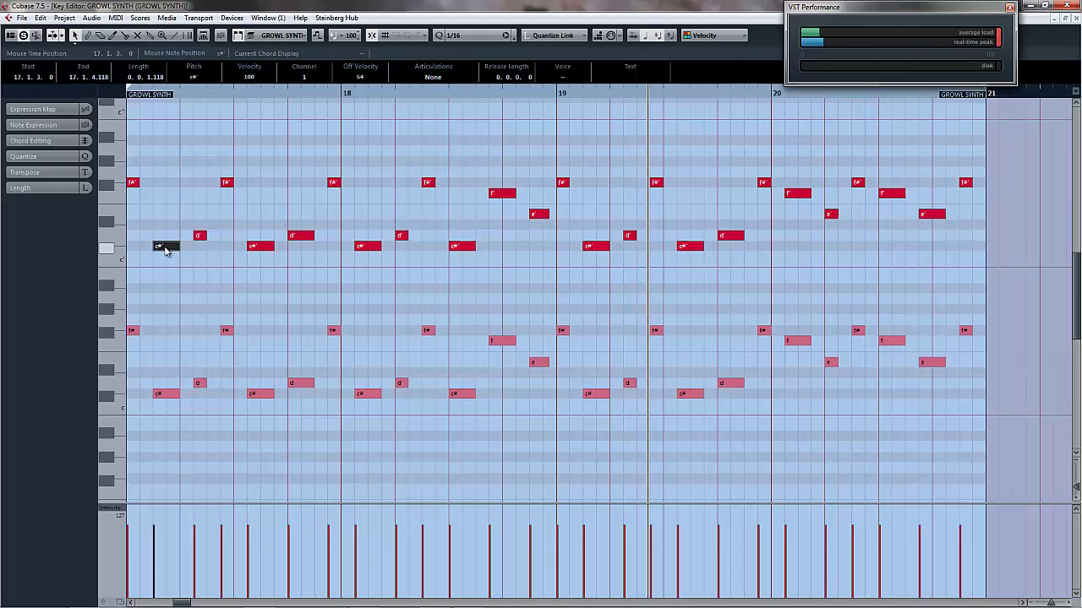
drag(165, 247, 167, 215)
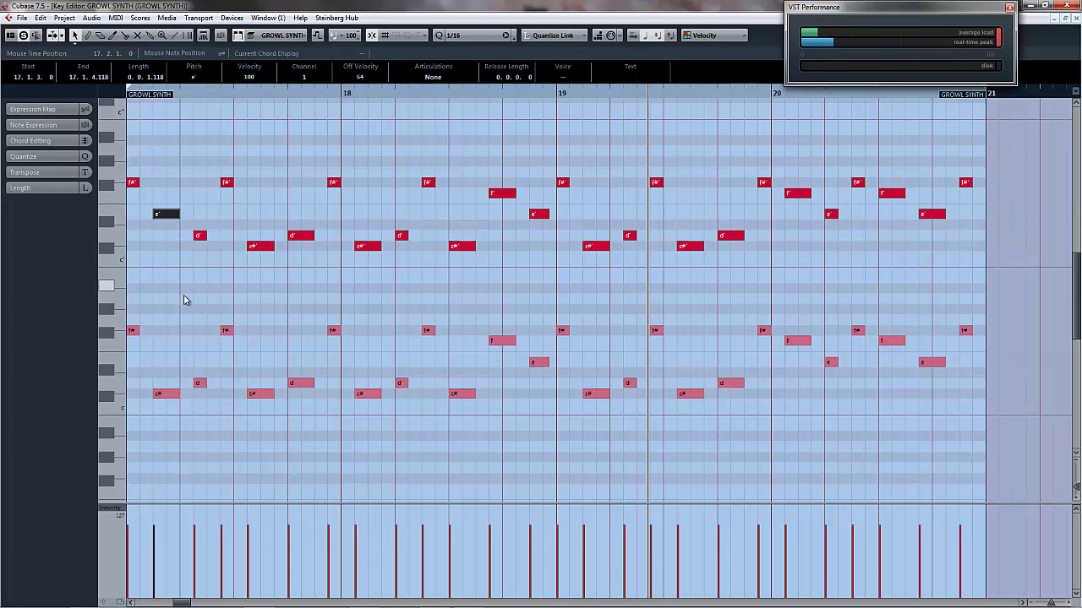
Reshape the rest of the upper line's bar 17 with c#' at 17.2.2, d' at 17.3.2 and the beat 4 note moved to e' at 17.4.2.
click(200, 385)
click(199, 236)
drag(200, 240, 205, 249)
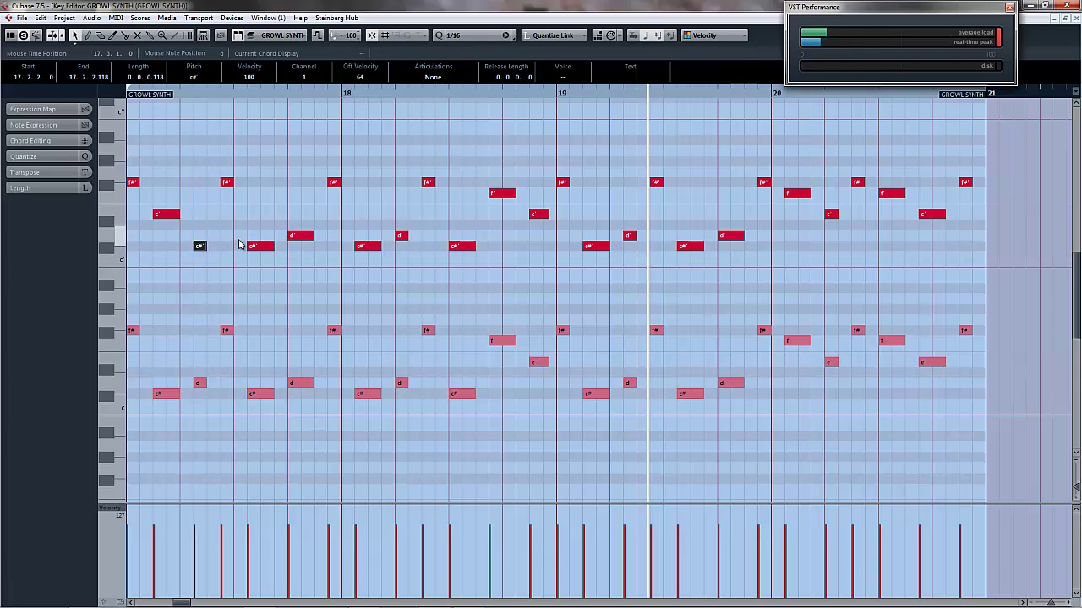
click(260, 247)
double_click(261, 246)
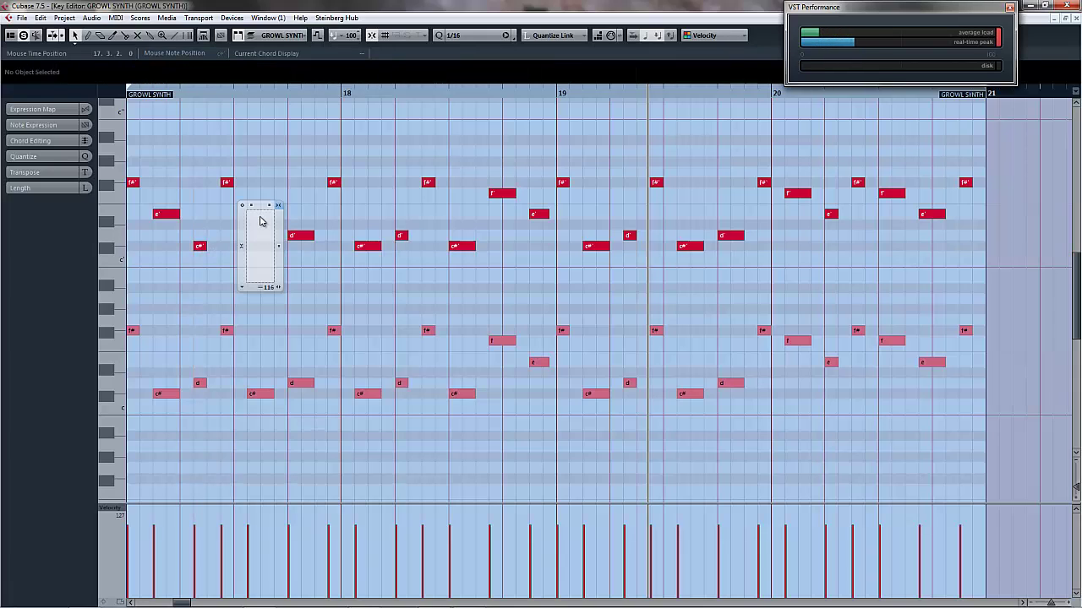
click(252, 179)
click(251, 245)
drag(258, 250, 311, 220)
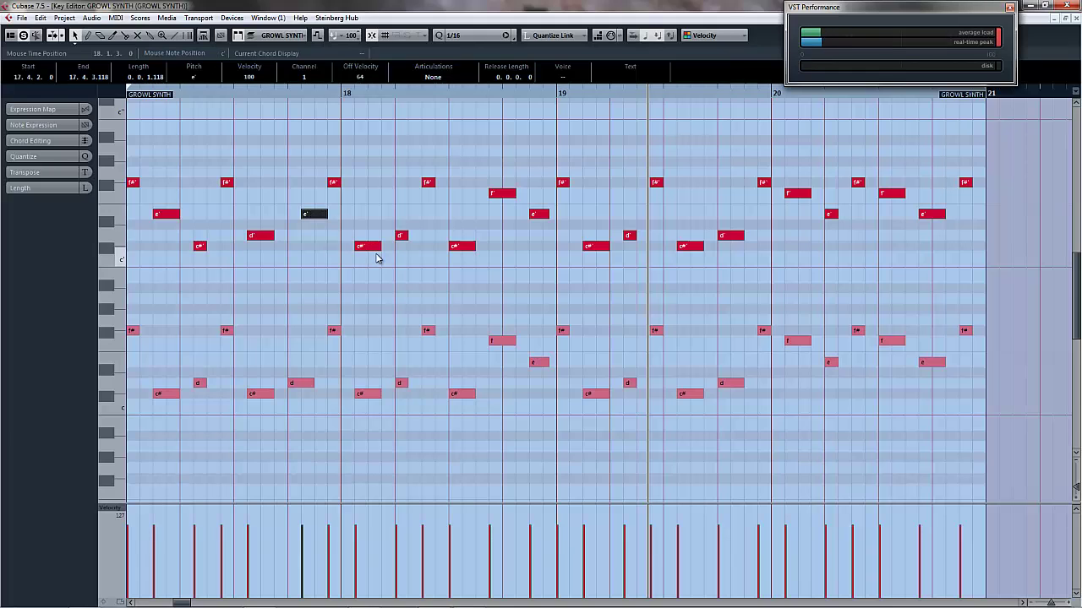
Repitch the upper line's bar 18 notes to e' at 18.1.2, c#' at 18.2.1, d' at 18.3.1 and c#' at 18.3.4.
drag(370, 254, 404, 247)
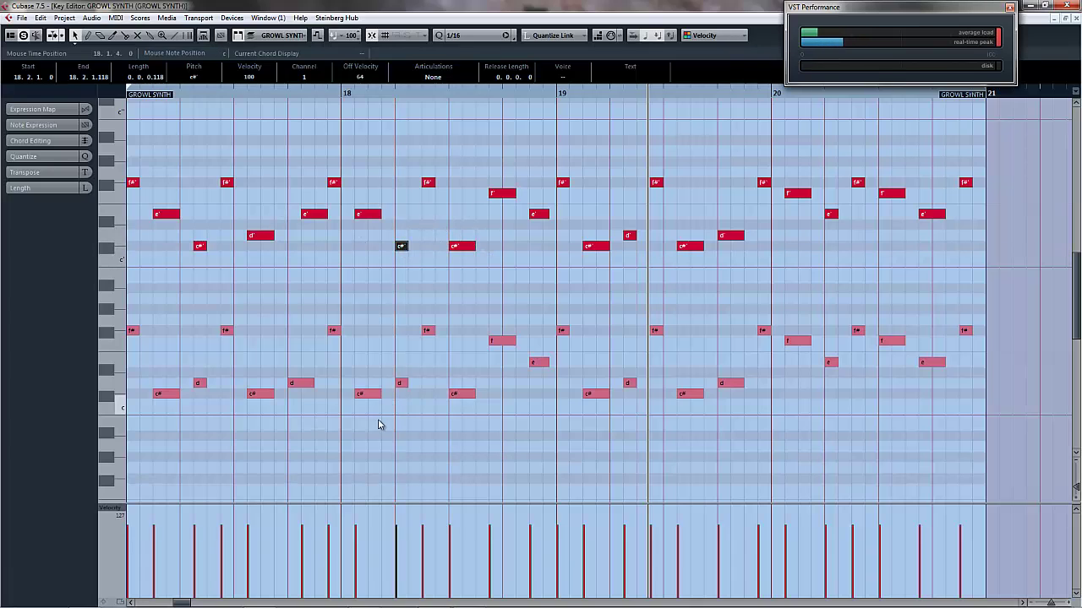
click(473, 394)
click(468, 247)
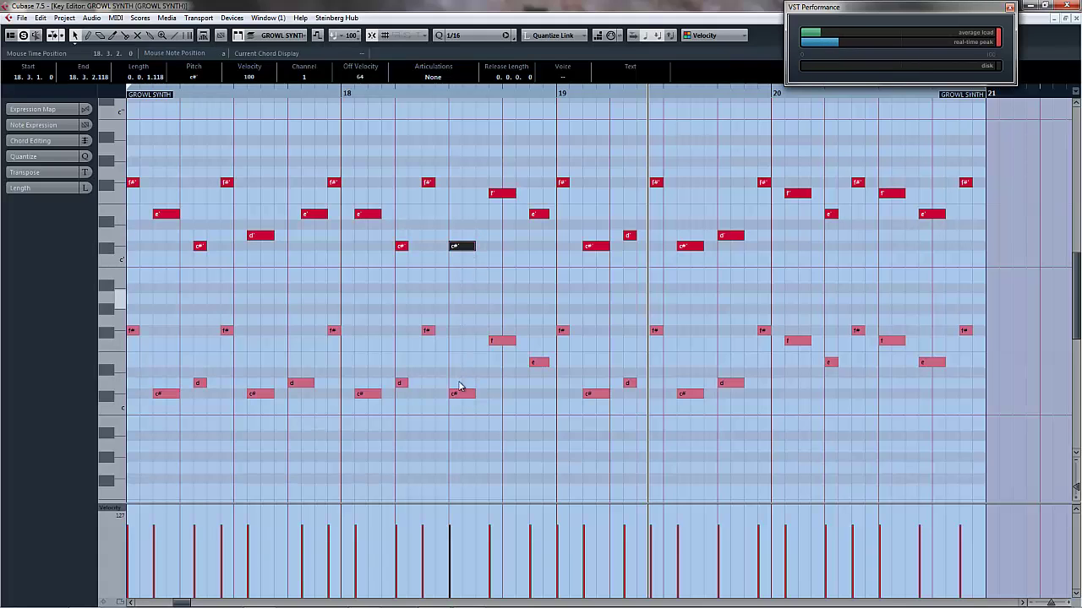
mouse_move(464, 245)
mouse_down()
mouse_move(469, 221)
mouse_move(469, 235)
mouse_up()
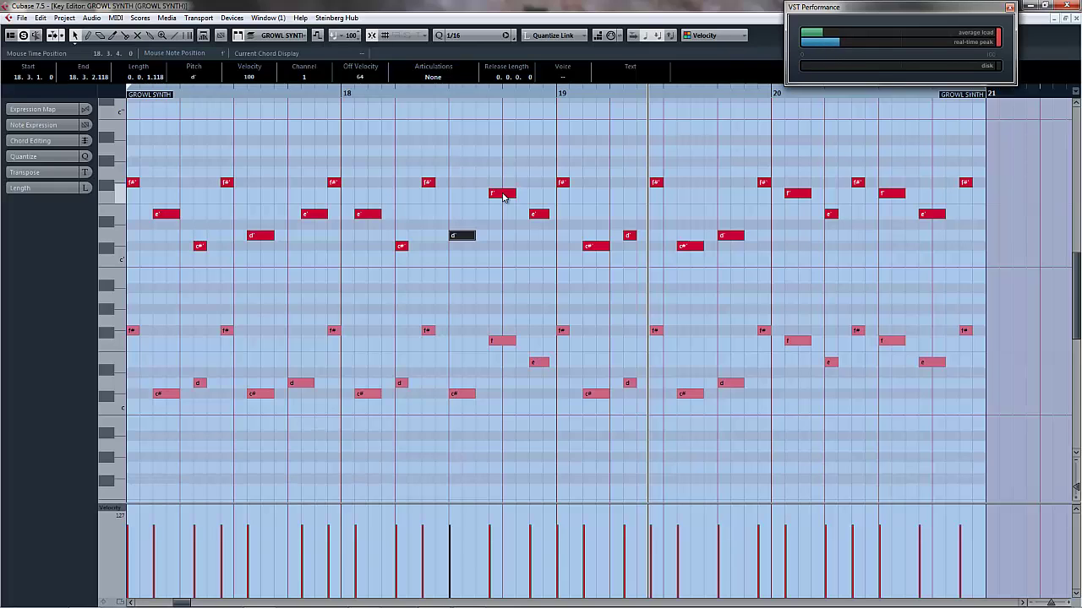
click(503, 197)
drag(504, 197, 504, 248)
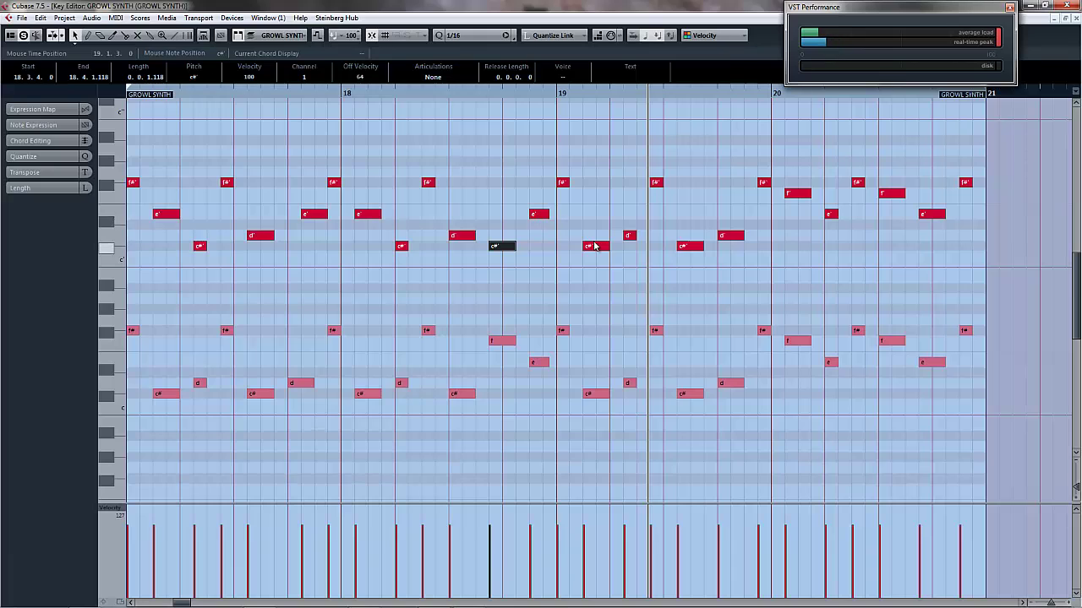
Repitch the upper line's bar 19 notes to f' at 19.1.3, e' at 19.2.2, d' at 19.3.2 and c#' at 19.4.1.
drag(598, 250, 600, 197)
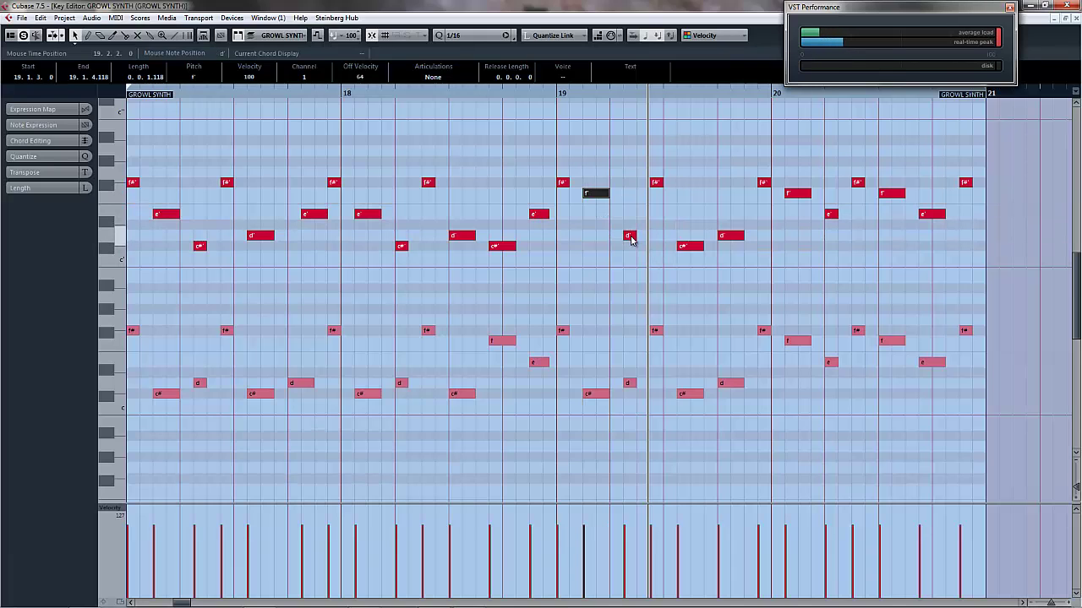
drag(630, 240, 630, 215)
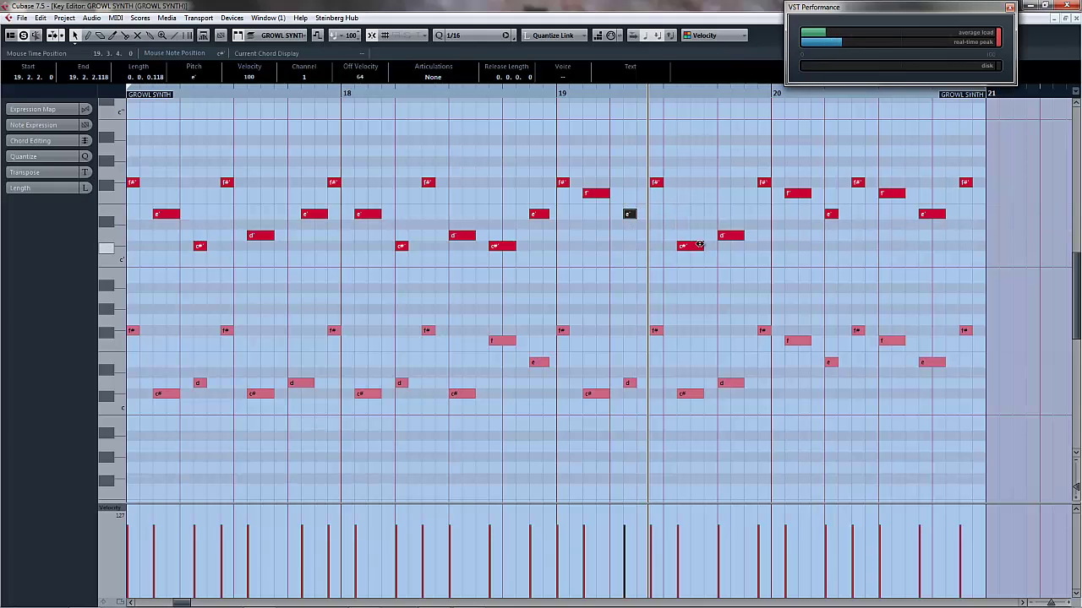
drag(693, 251, 732, 250)
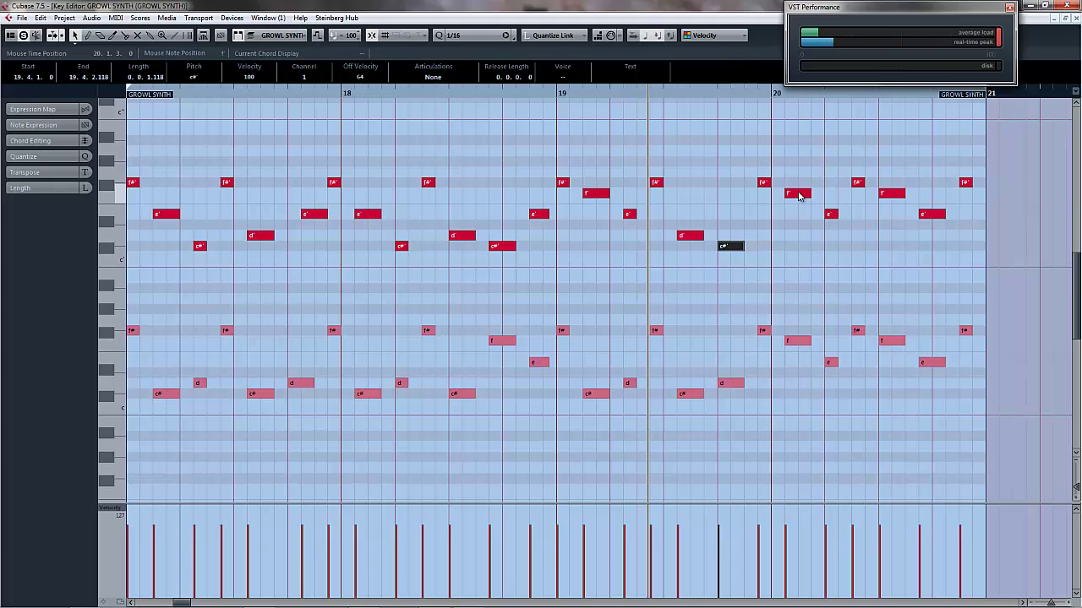
Repitch the upper line's bar 20 notes to e' at 20.1.2, f' at 20.2.1, d' at 20.3.1 and c#' at 20.3.4, and close the Key Editor.
drag(800, 196, 936, 251)
click(831, 212)
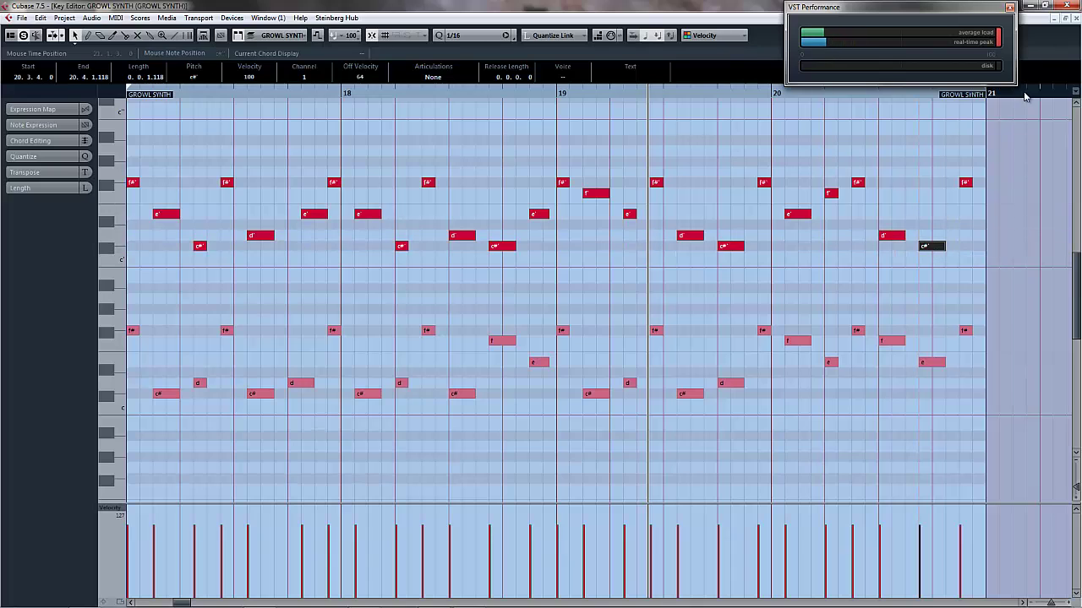
click(1076, 20)
Play the edited similar part together with GROWL SYNTH from bar 17.
key(KP_1)
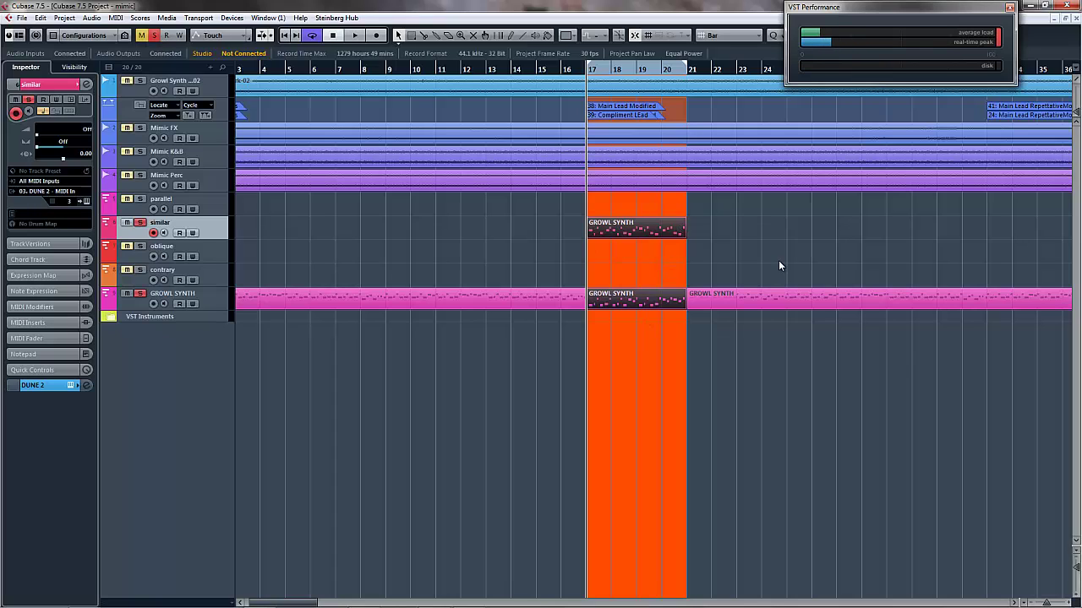
key(space)
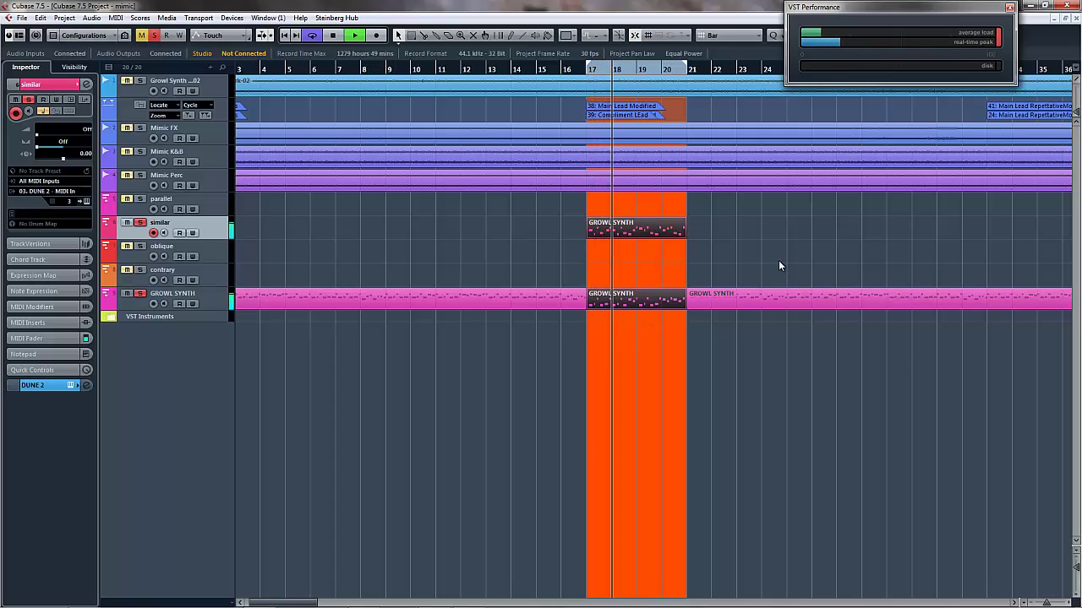
key(space)
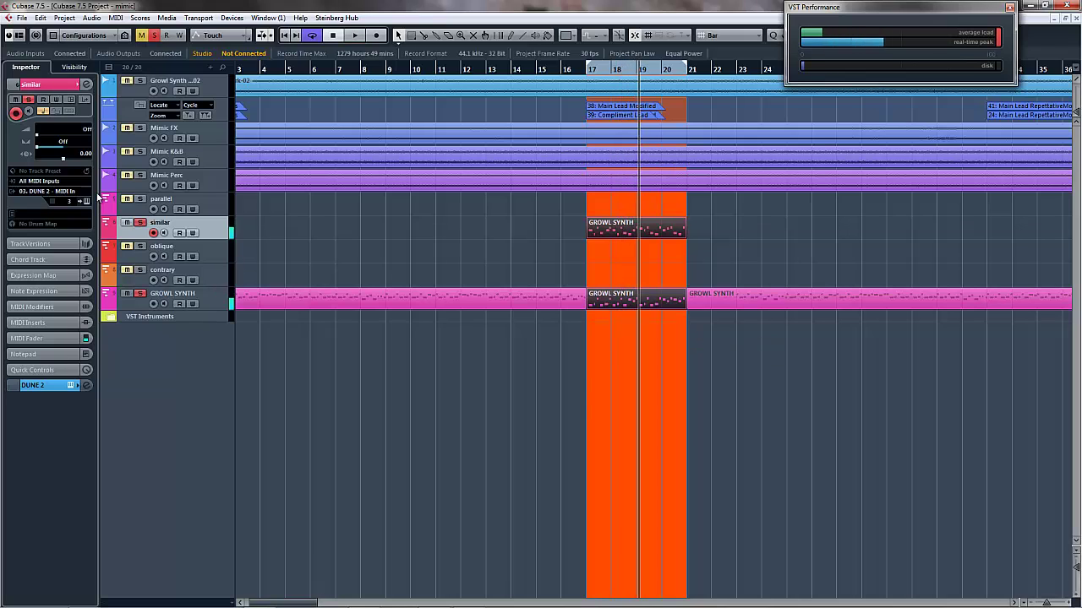
Step the similar track's DUNE 2 instrument back through its patches during playback to 038: Pluck AZ.
click(86, 202)
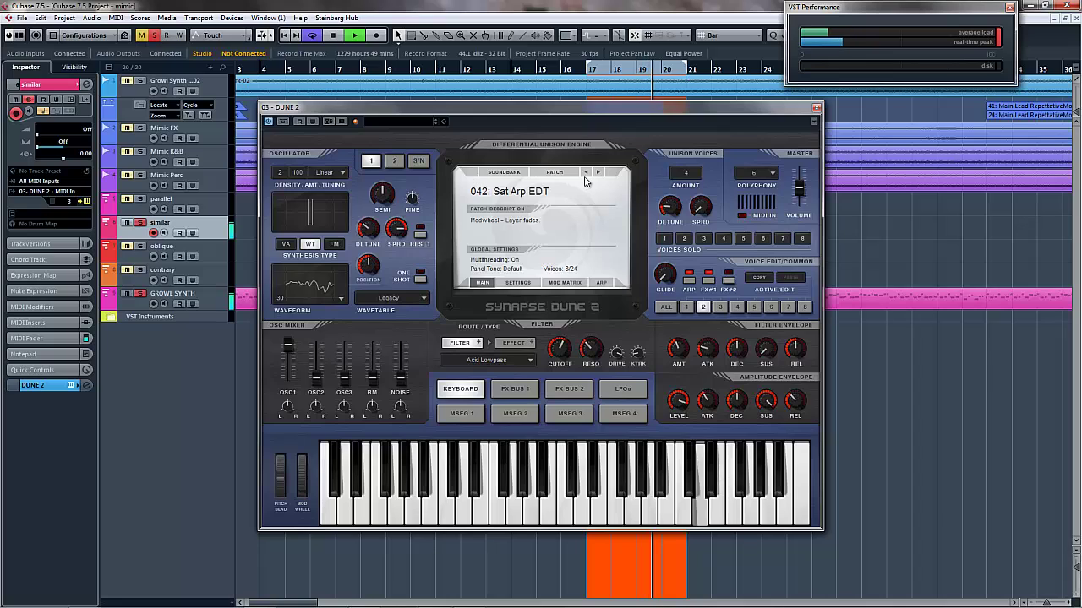
click(585, 172)
click(586, 174)
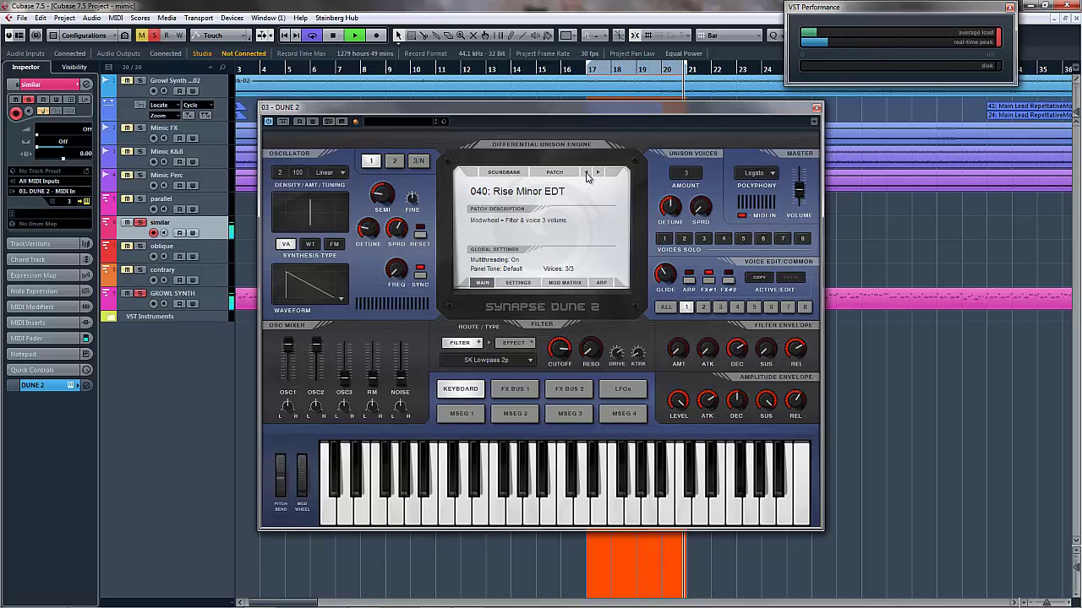
click(587, 173)
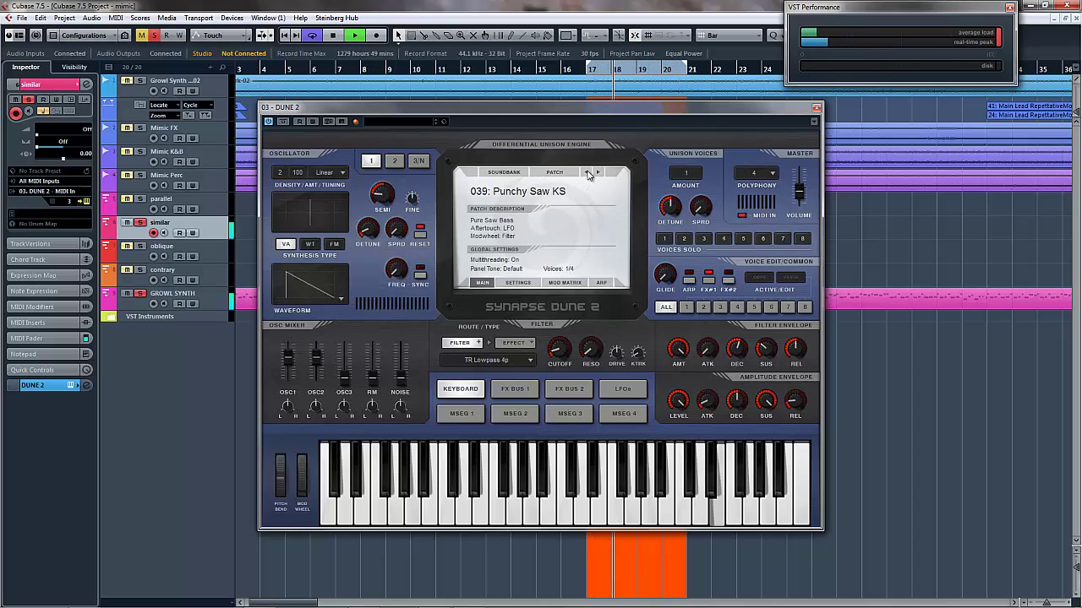
click(587, 173)
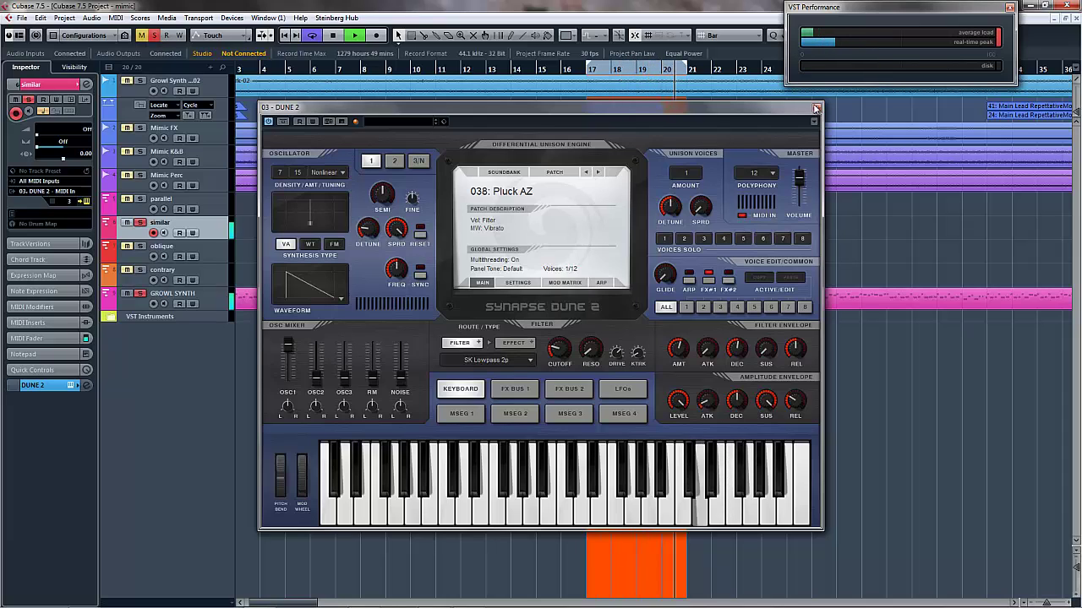
Close the DUNE 2 window and audition the similar part together with the Mimic K&B and Mimic Perc backing.
click(816, 108)
click(128, 153)
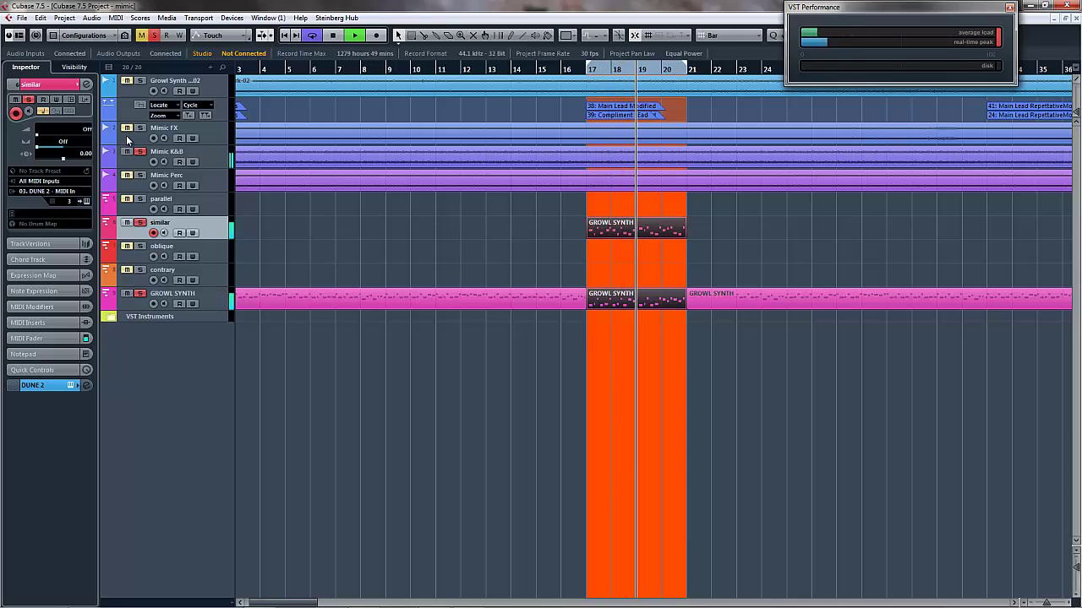
click(126, 177)
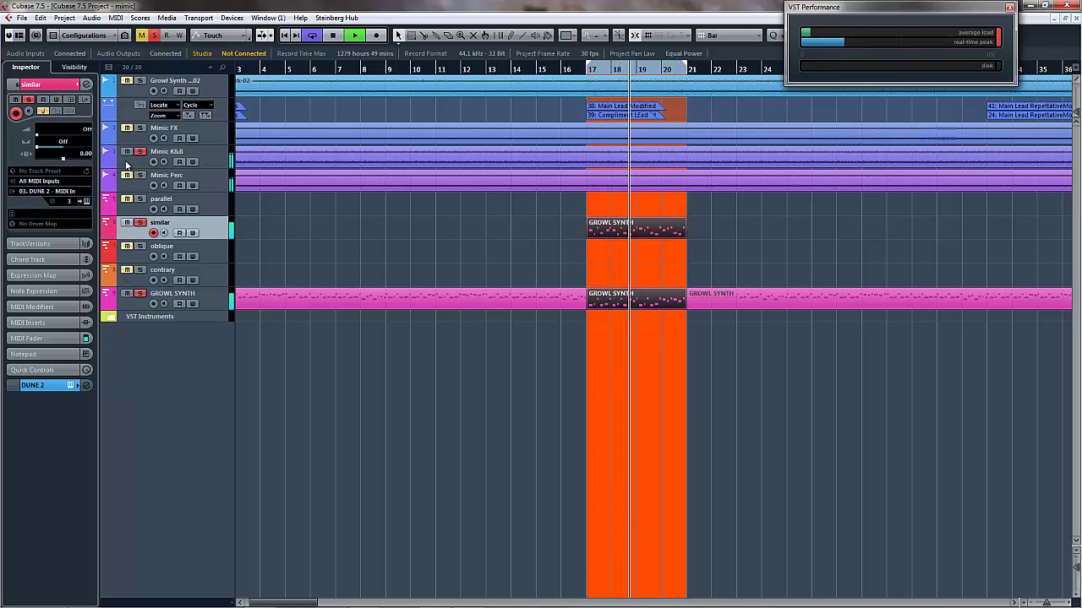
click(127, 152)
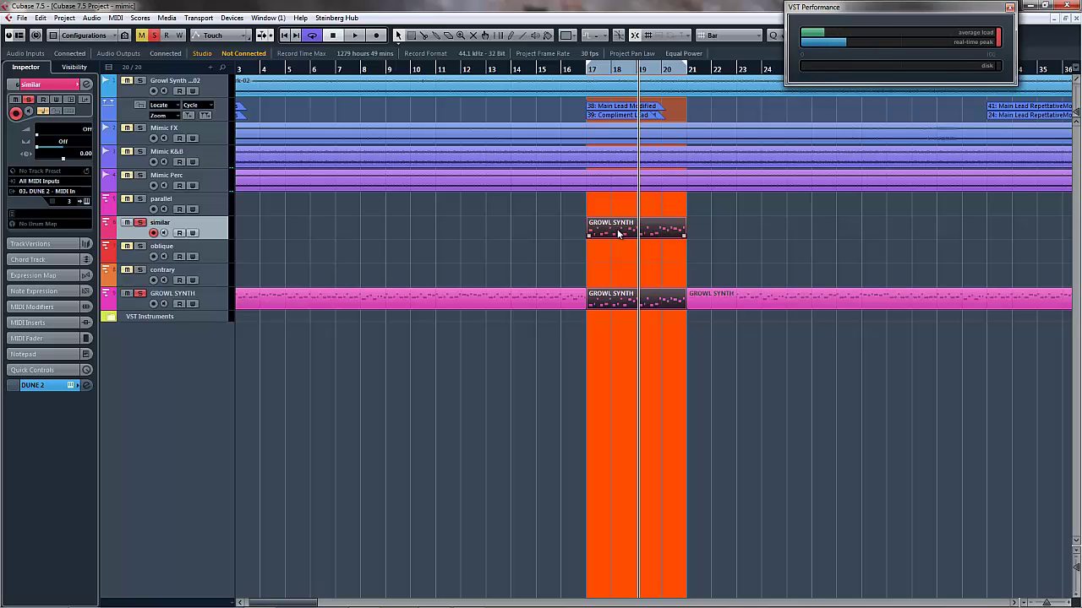
Undo the similar part's edits, move the growl part from the parallel track to the oblique track, select that track and unsolo similar.
key(ctrl+z)
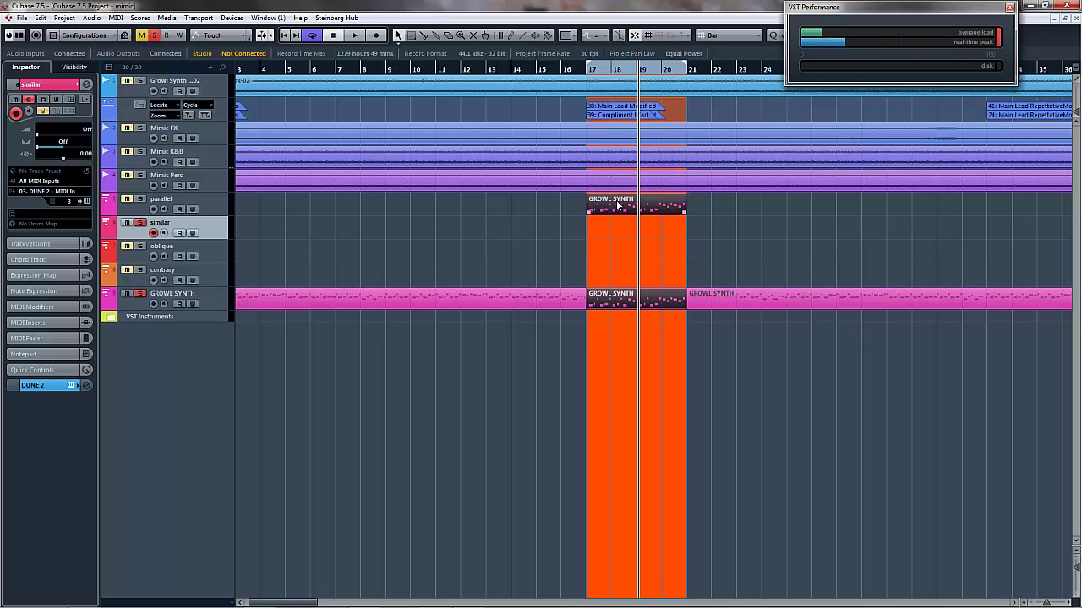
drag(616, 204, 623, 253)
key(space)
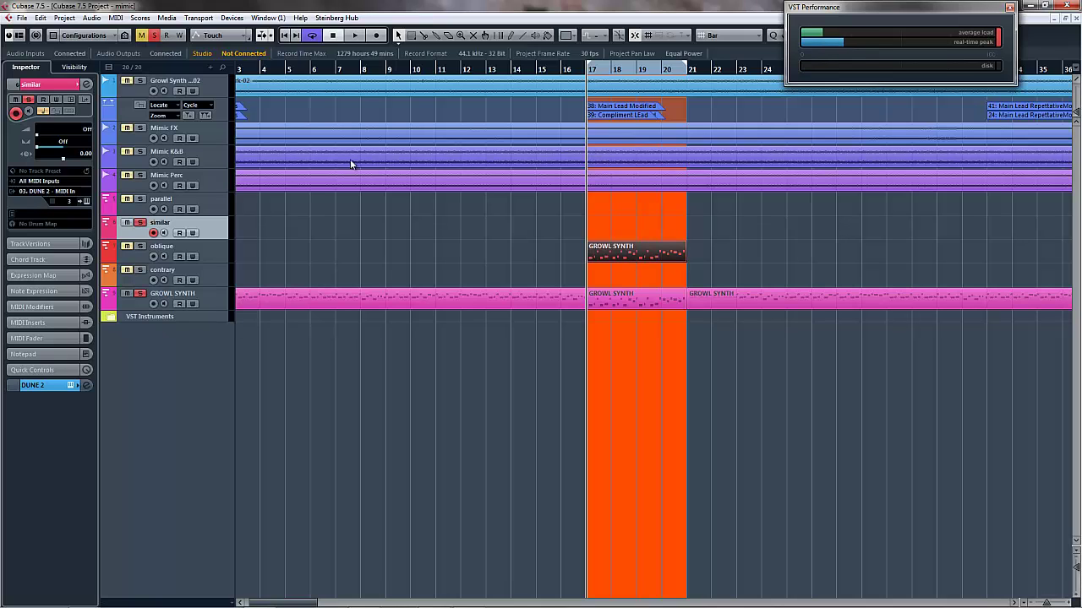
click(212, 255)
click(137, 223)
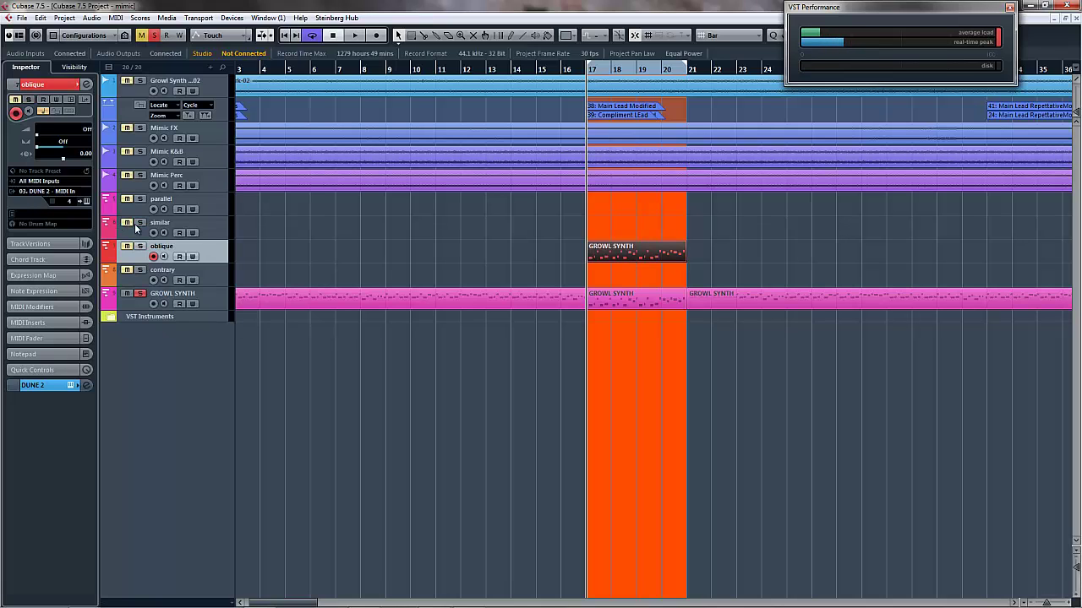
Open the oblique track's part in the Key Editor and raise its f notes in bars 18 and 20 to f#.
double_click(642, 262)
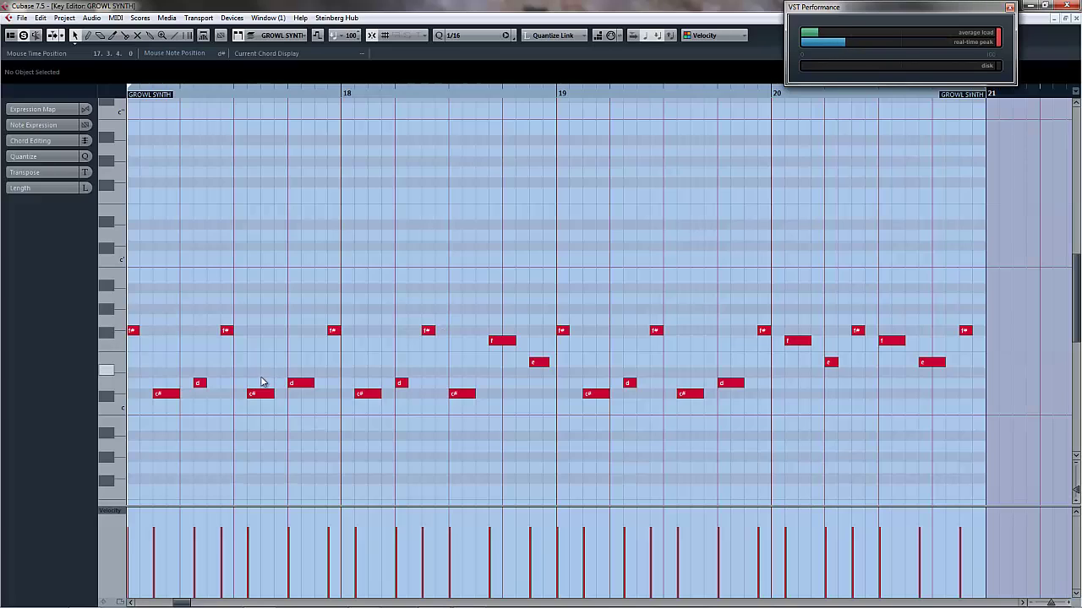
drag(179, 373, 673, 378)
drag(505, 340, 503, 331)
click(799, 341)
drag(801, 340, 801, 330)
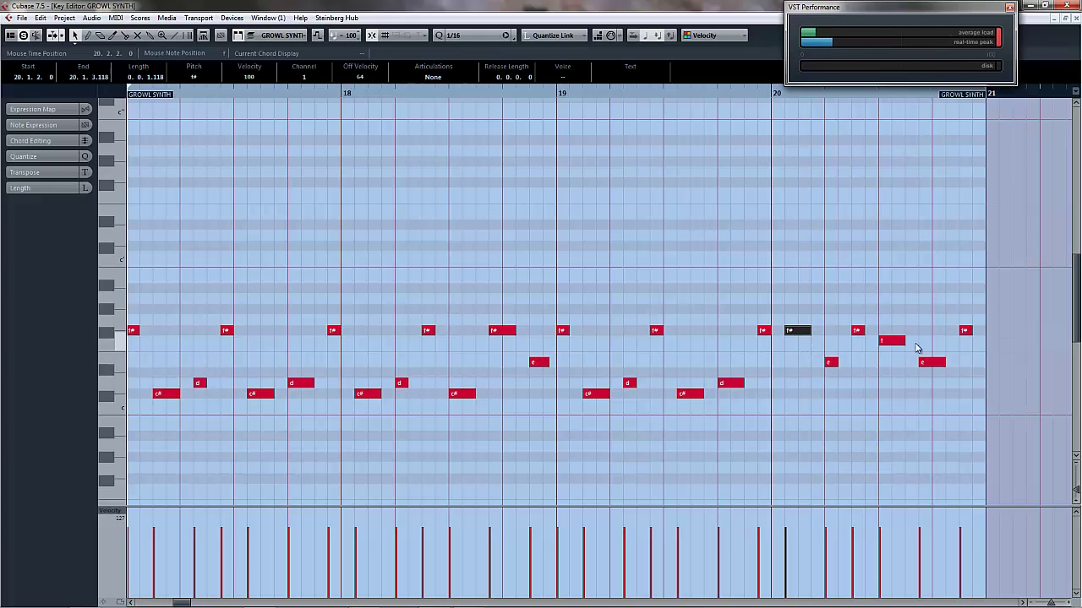
drag(895, 342, 894, 332)
Raise the oblique part's e notes in bars 18 and 20 to f#.
drag(972, 365, 302, 363)
drag(186, 368, 193, 364)
key(Up)
key(Up)
key(Up)
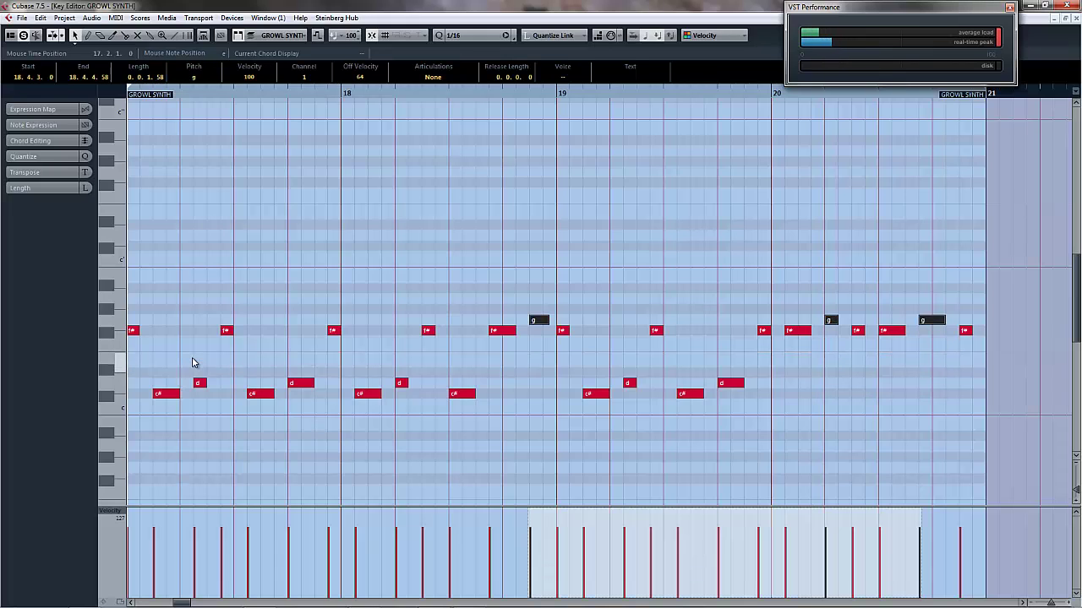
key(Down)
Raise all d notes of the oblique part in bars 17 to 19 to f#.
drag(763, 386, 186, 380)
key(Up)
key(Up)
key(Up)
key(Up)
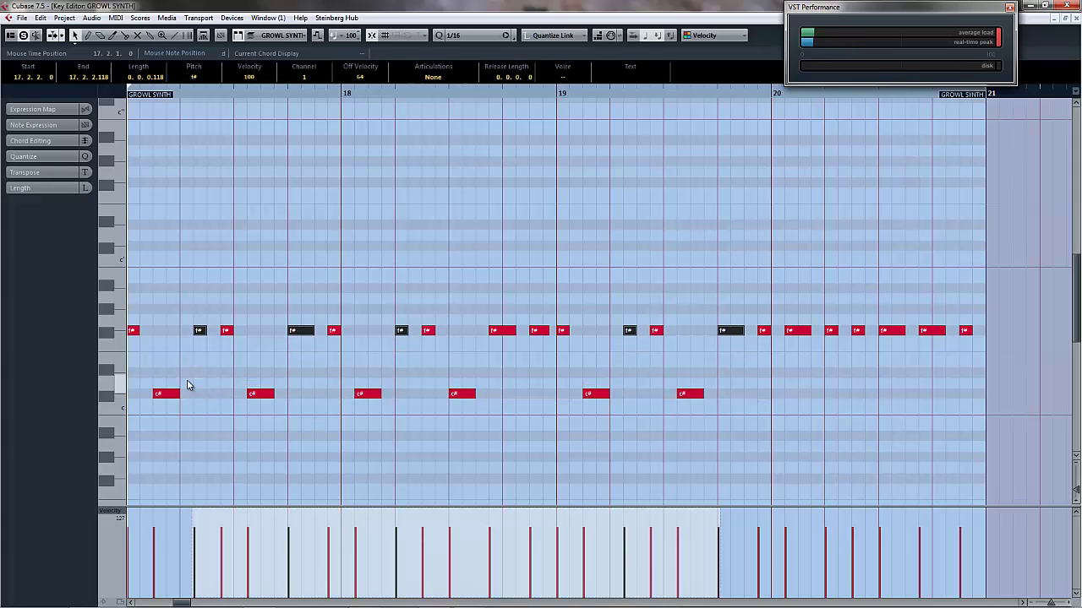
Raise all c# notes of the oblique part to f# and close the Key Editor.
drag(736, 386, 143, 405)
key(Up)
key(Up)
key(Up)
key(Up)
key(Up)
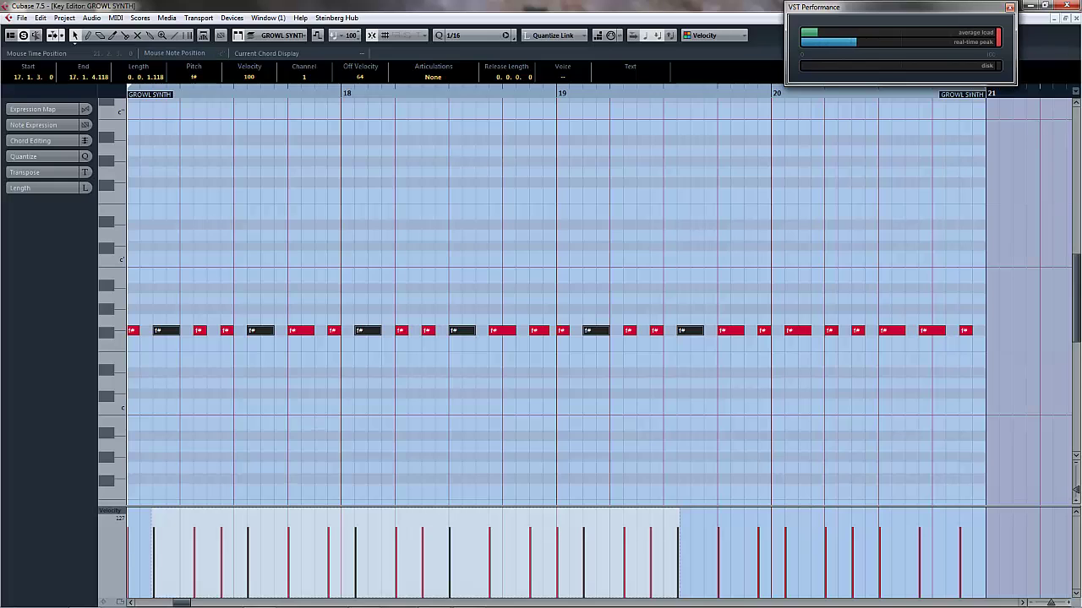
click(1076, 20)
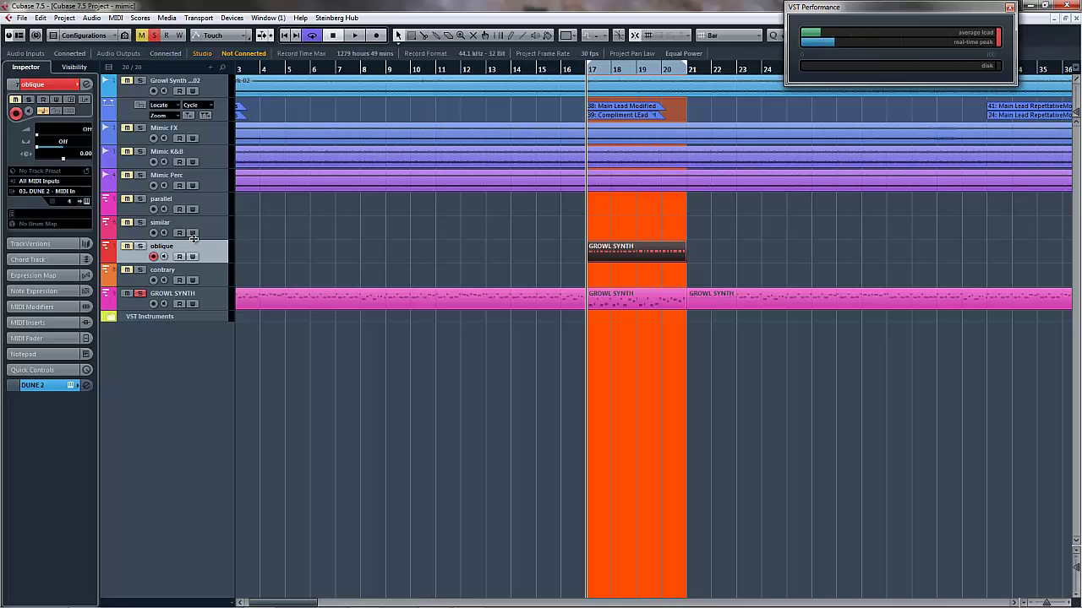
Play the oblique part soloed with GROWL SYNTH and open its DUNE 2 instrument.
key(space)
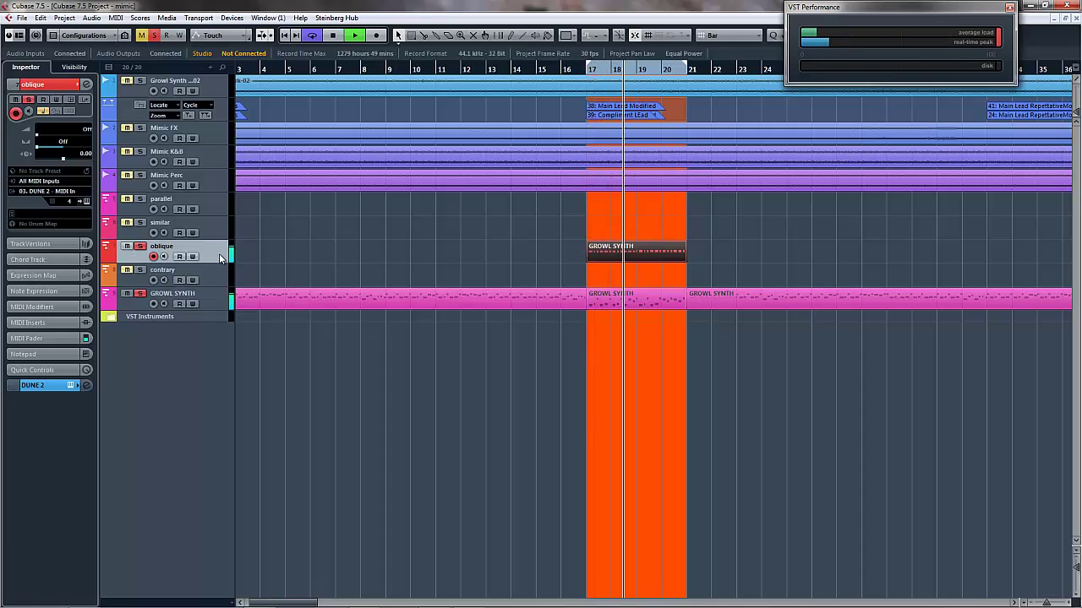
click(85, 202)
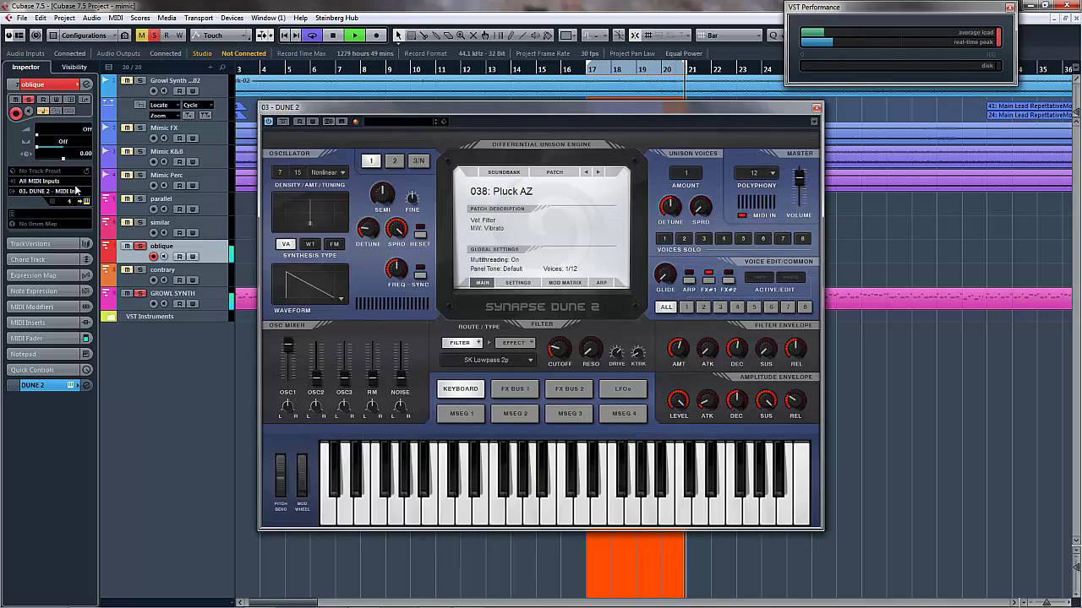
click(74, 192)
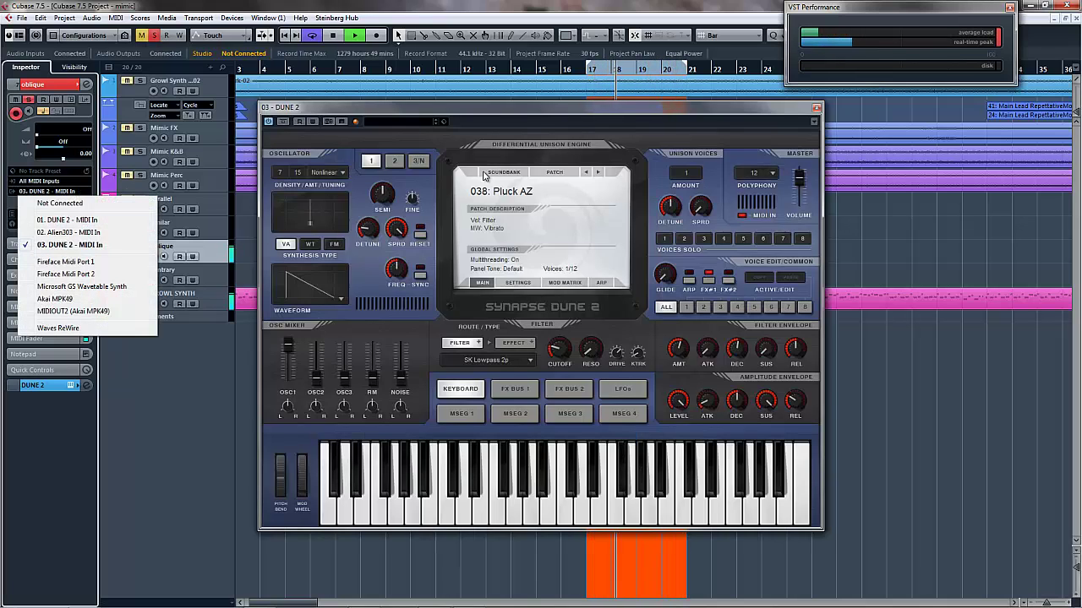
click(392, 175)
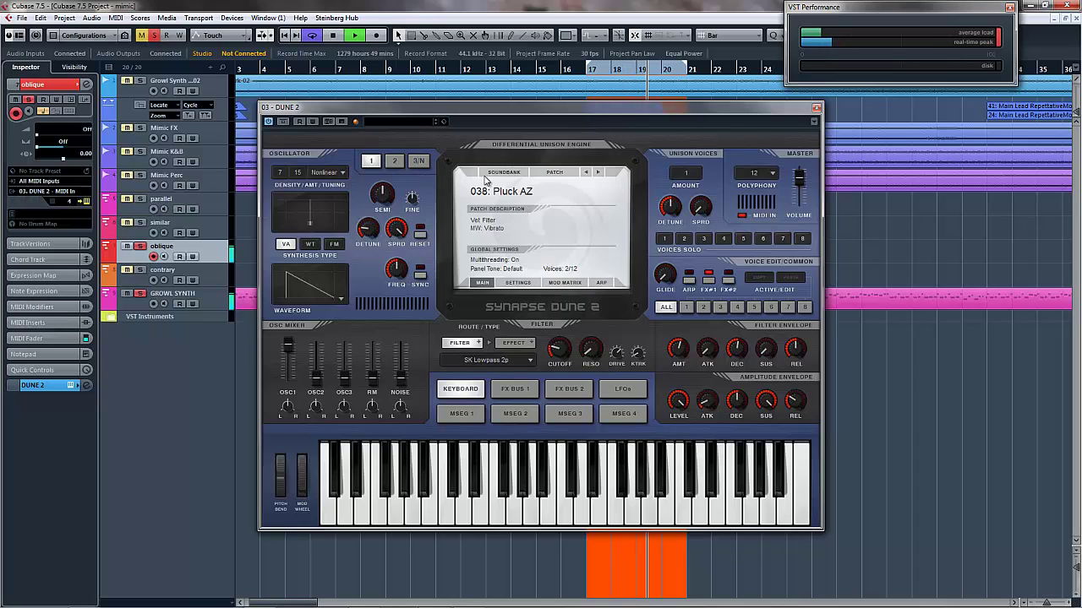
Step the DUNE 2 instrument back through its patches during playback to 034: Motion EDT, and stop playback.
click(585, 172)
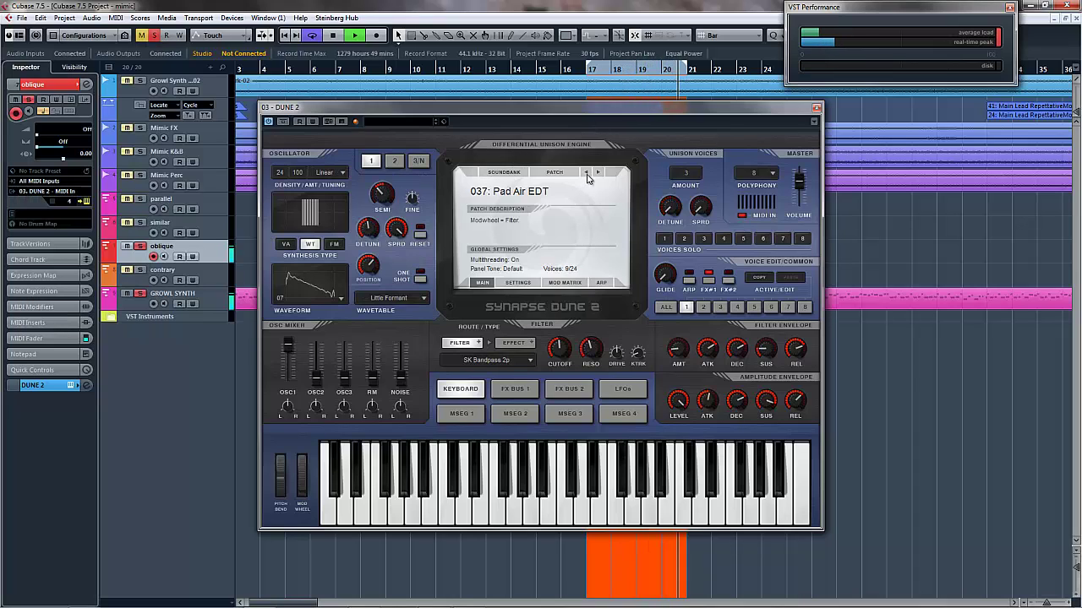
click(587, 173)
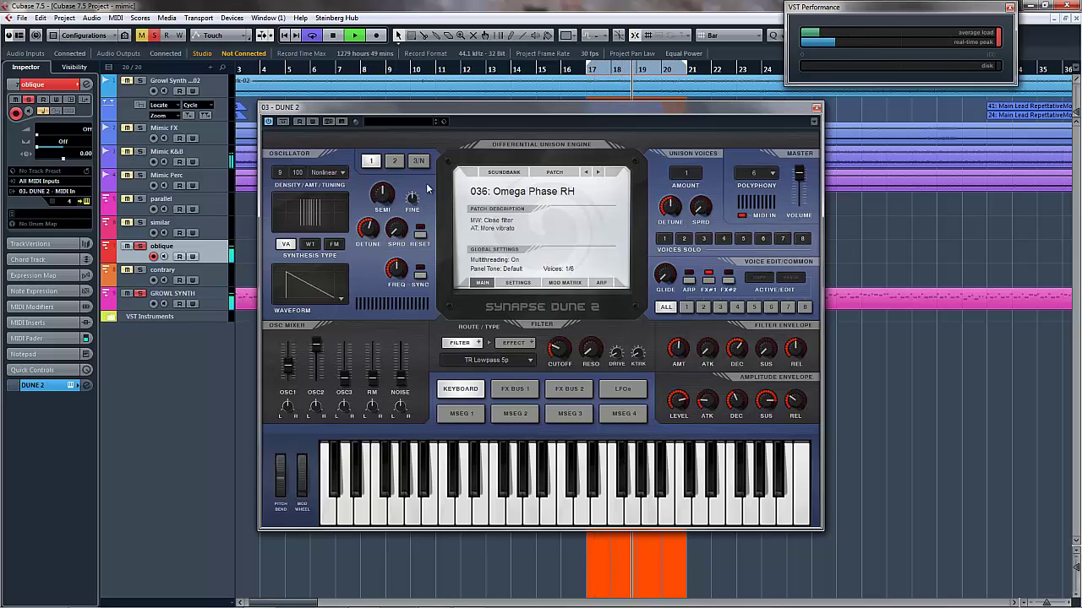
click(586, 172)
click(587, 173)
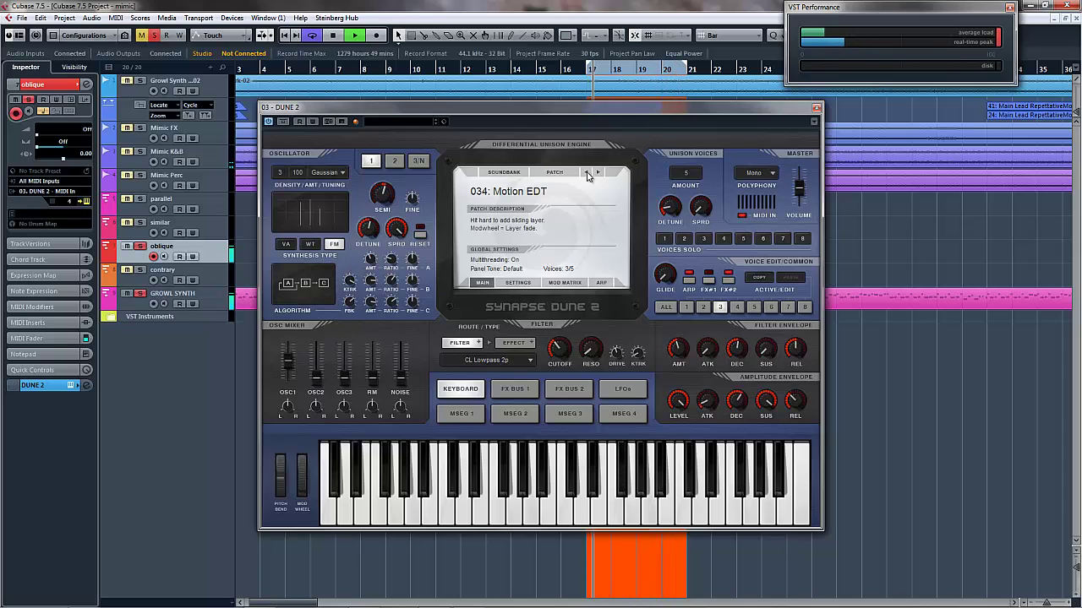
key(space)
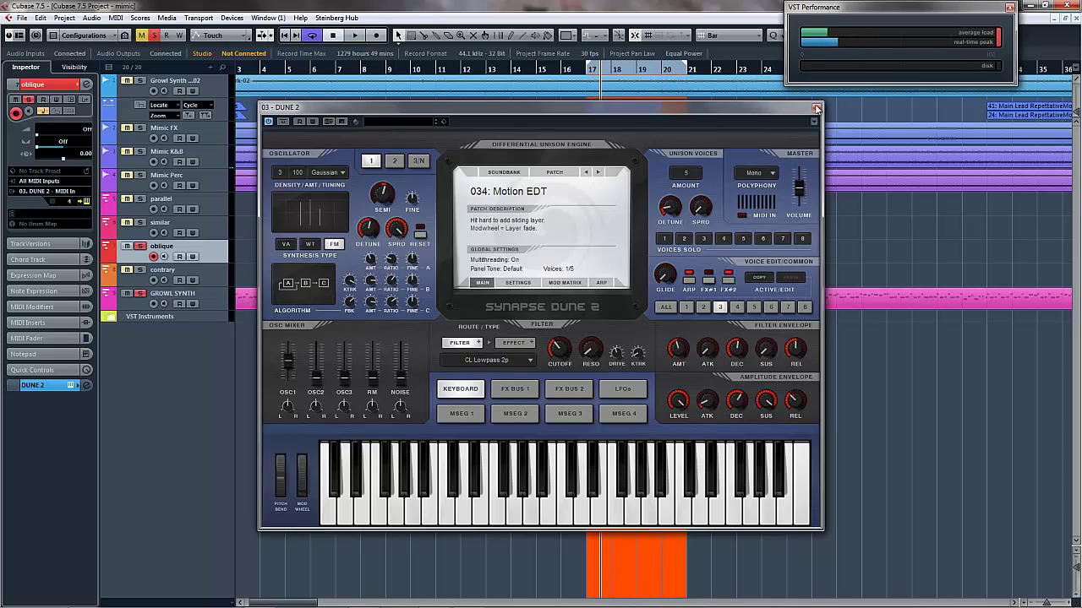
Close the DUNE 2 window, reopen the oblique part in the Key Editor and undo all of its f# repitching.
click(815, 108)
double_click(660, 259)
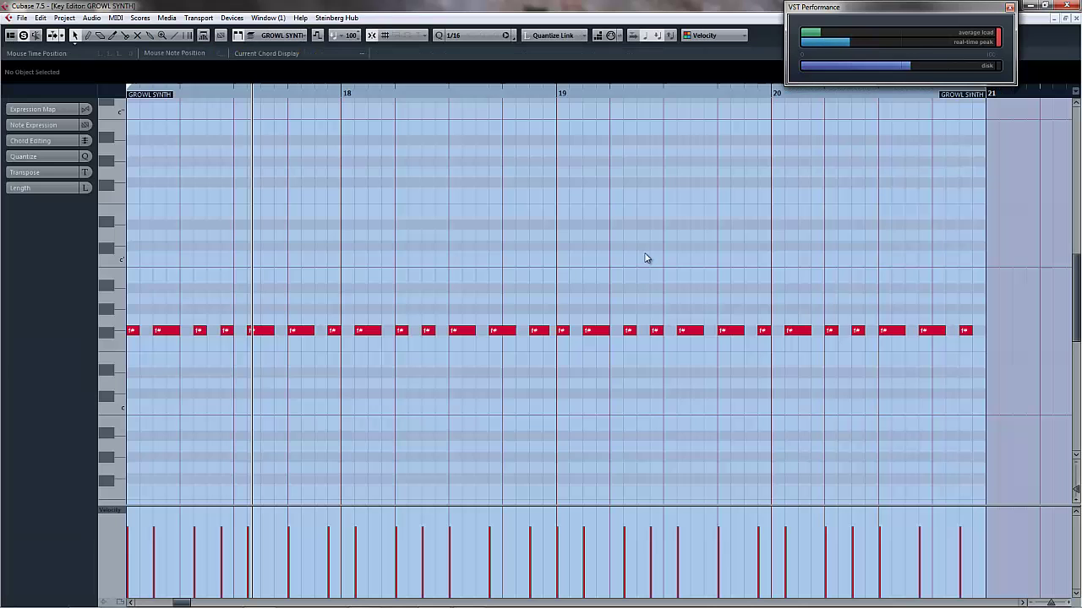
key(ctrl+z)
key(ctrl+z)
key(ctrl+z)
key(ctrl+z)
key(ctrl+z)
key(ctrl+z)
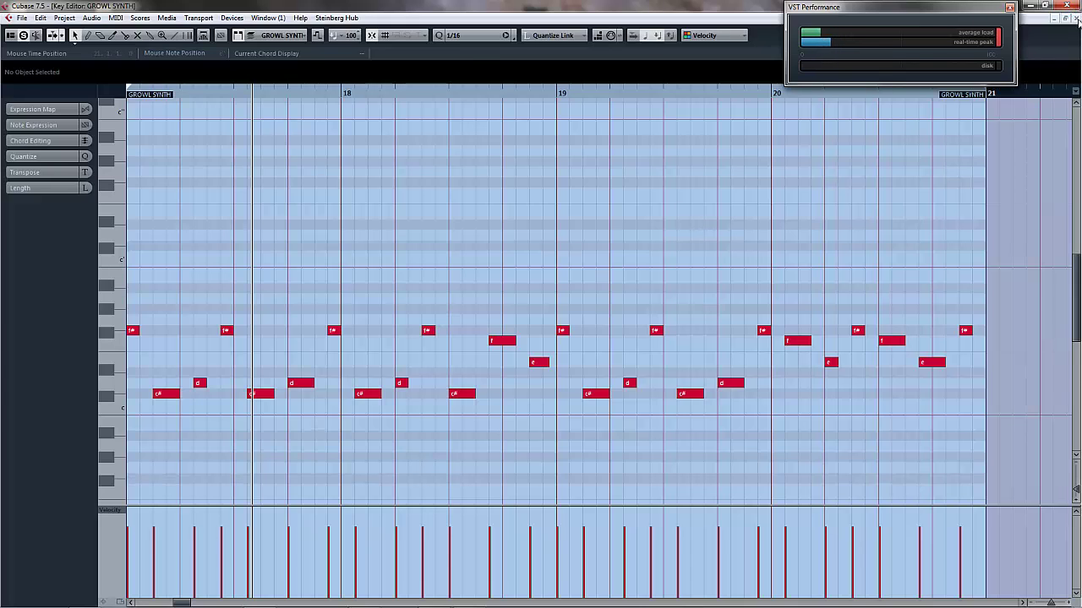
Close the Key Editor and move the growl part copy from the parallel track to the contrary track.
key(Escape)
key(ctrl+v)
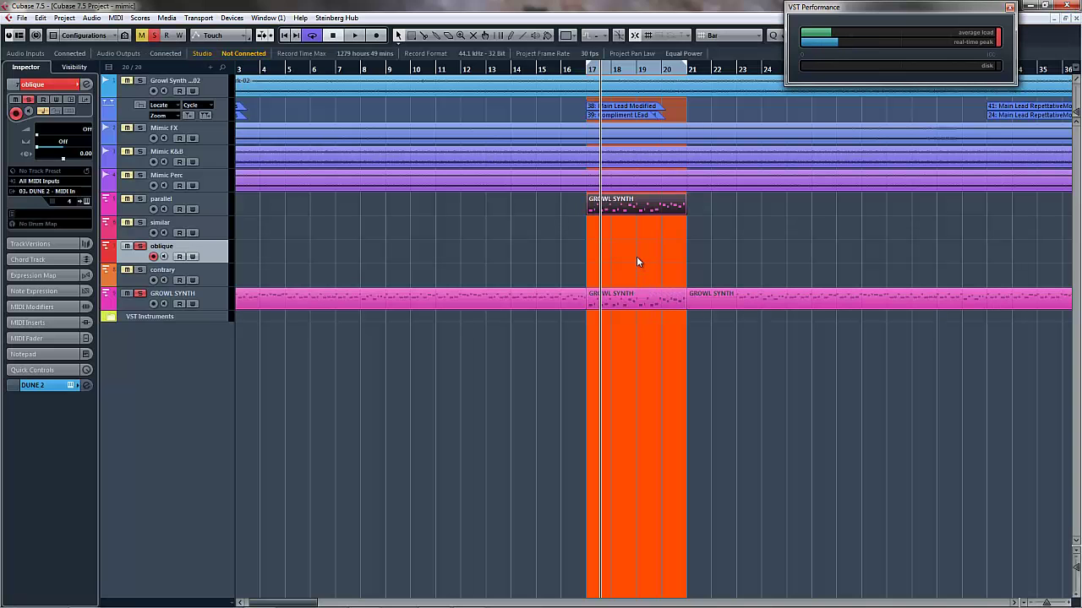
drag(644, 210, 644, 277)
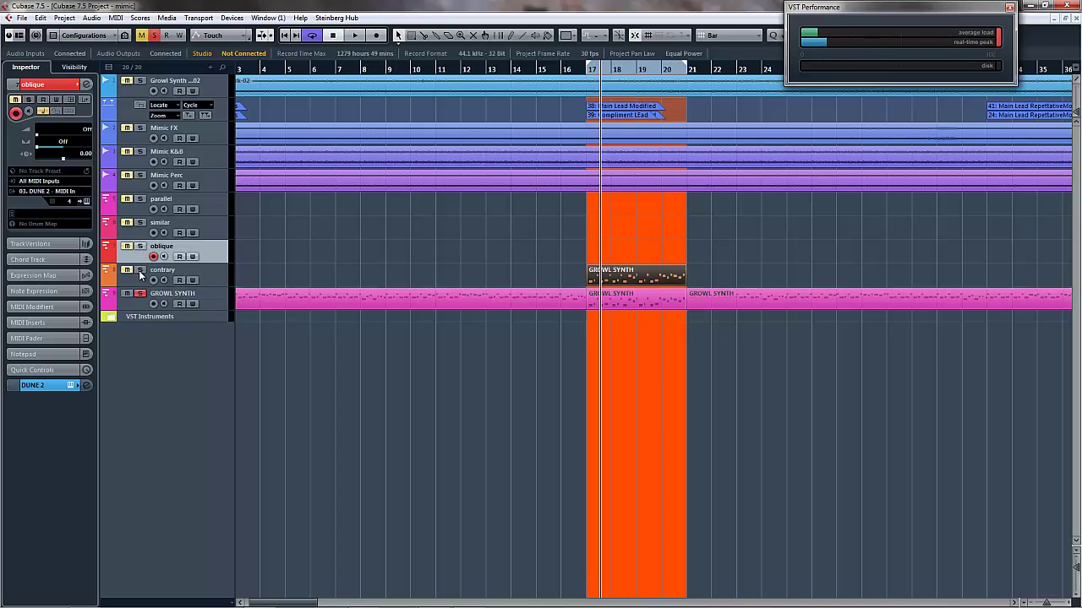
Transpose all notes of the contrary track's part up one octave in the Key Editor and close it.
double_click(659, 275)
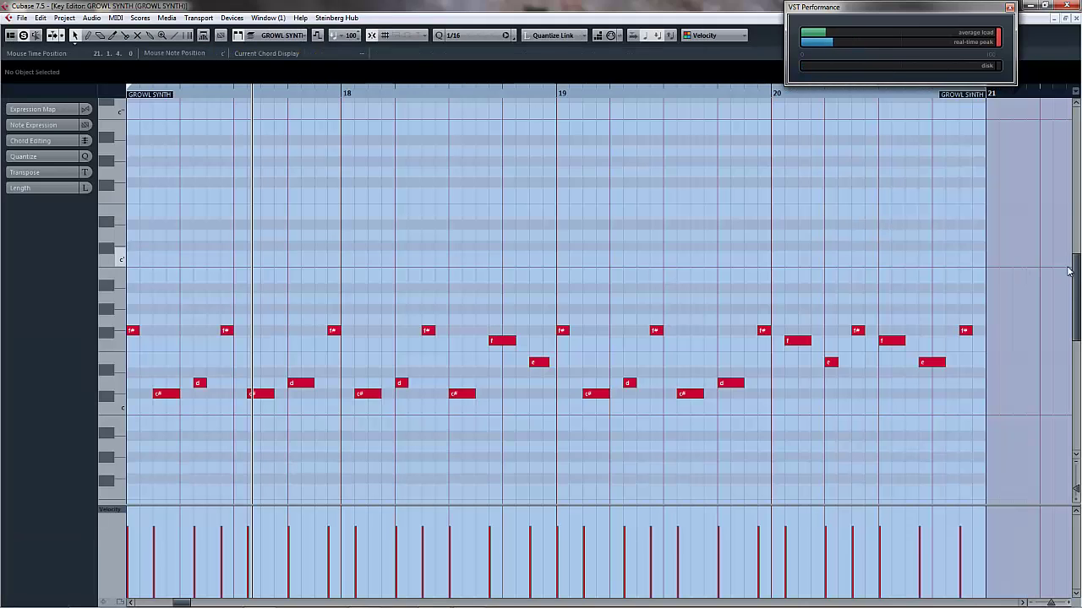
click(1076, 19)
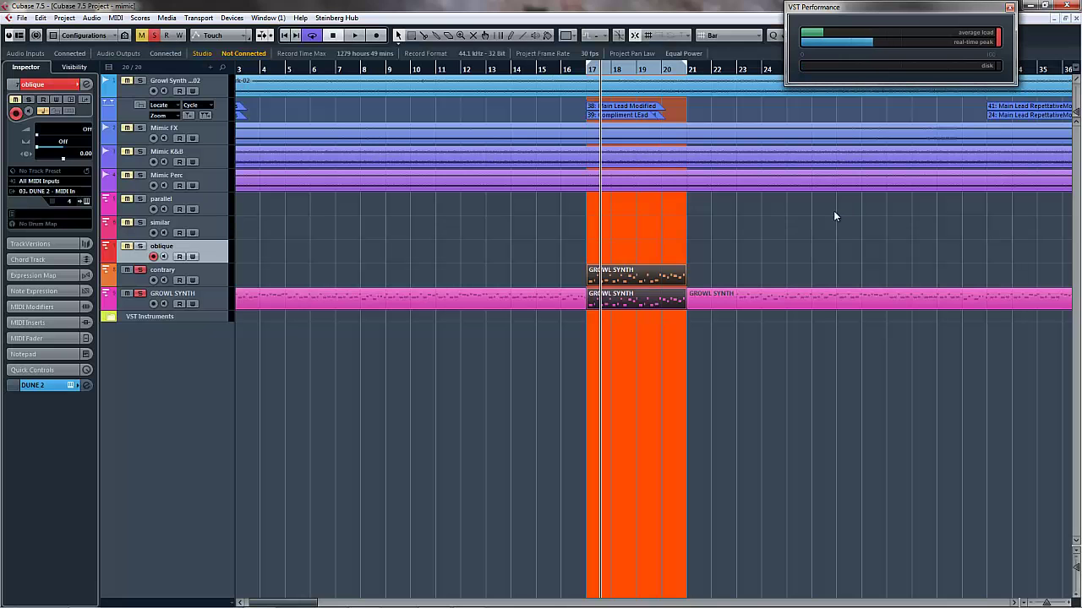
double_click(644, 275)
key(ctrl+a)
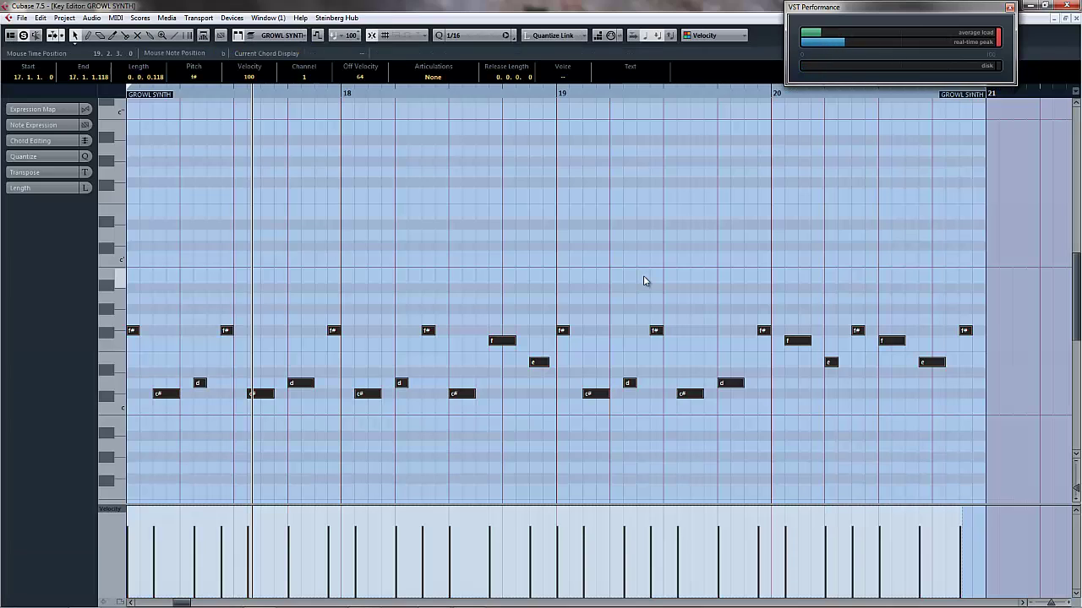
key(shift+Up)
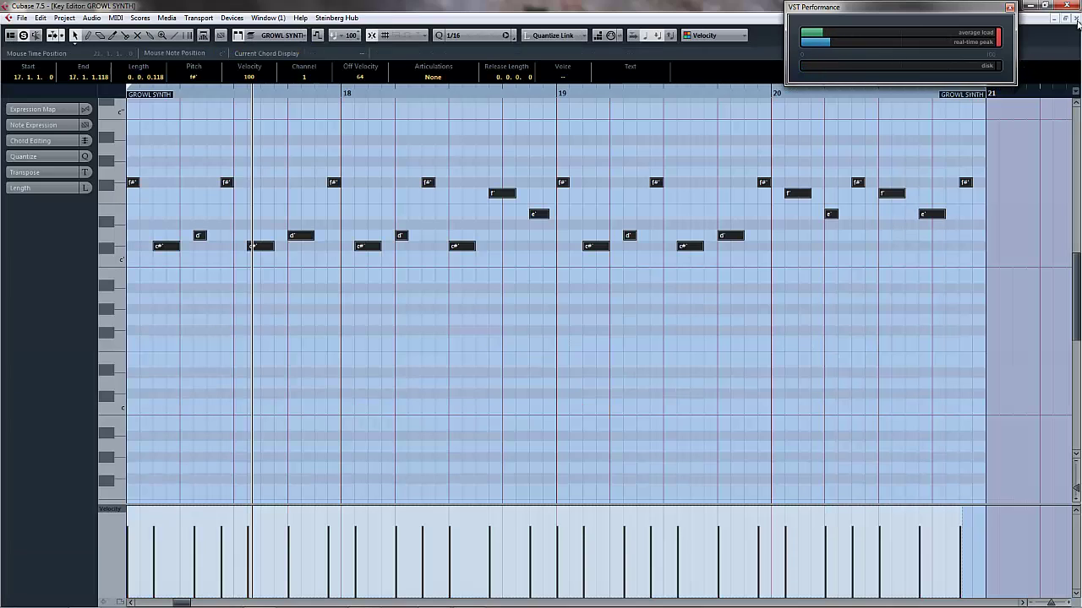
click(1075, 18)
Open the contrary and GROWL SYNTH parts together and repitch the upper line to b' at 17.1.3 and 17.3.2, a#' at 17.2.2 and 17.4.1.
double_click(629, 300)
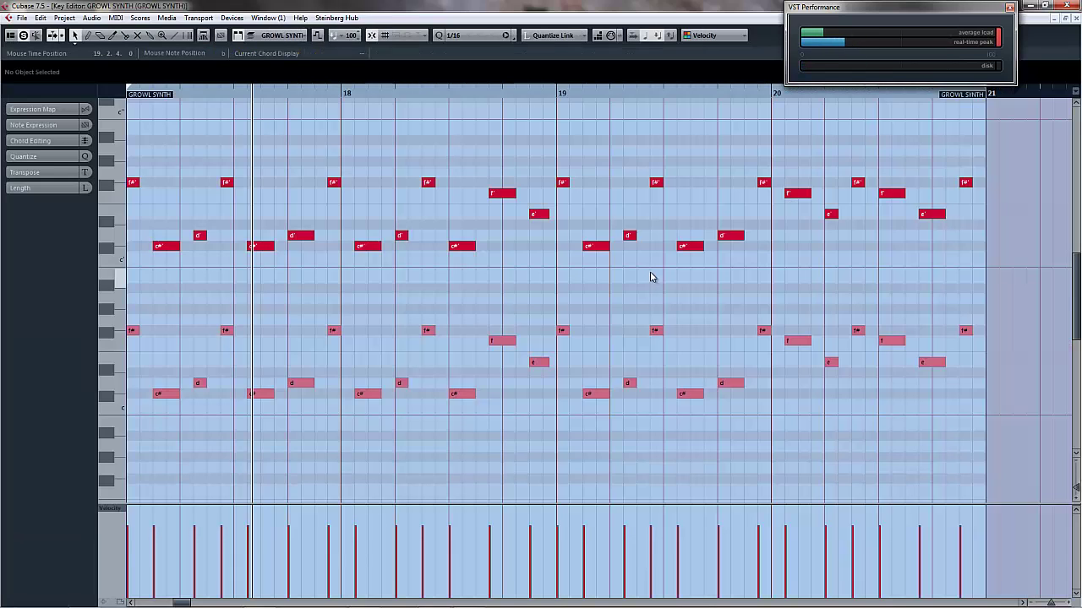
scroll(1076, 280, up, 1)
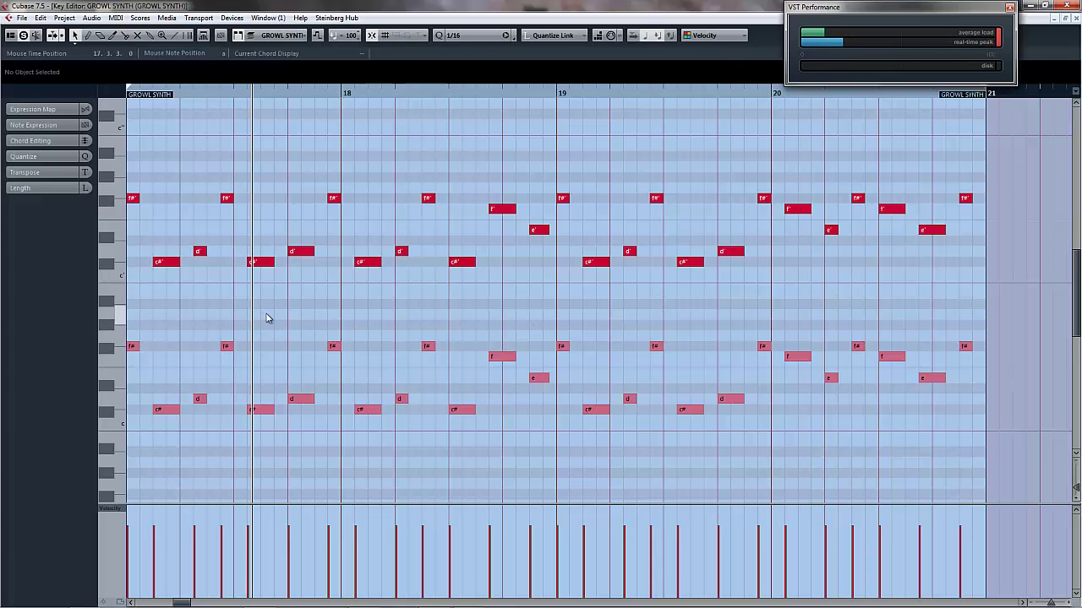
double_click(163, 411)
click(163, 348)
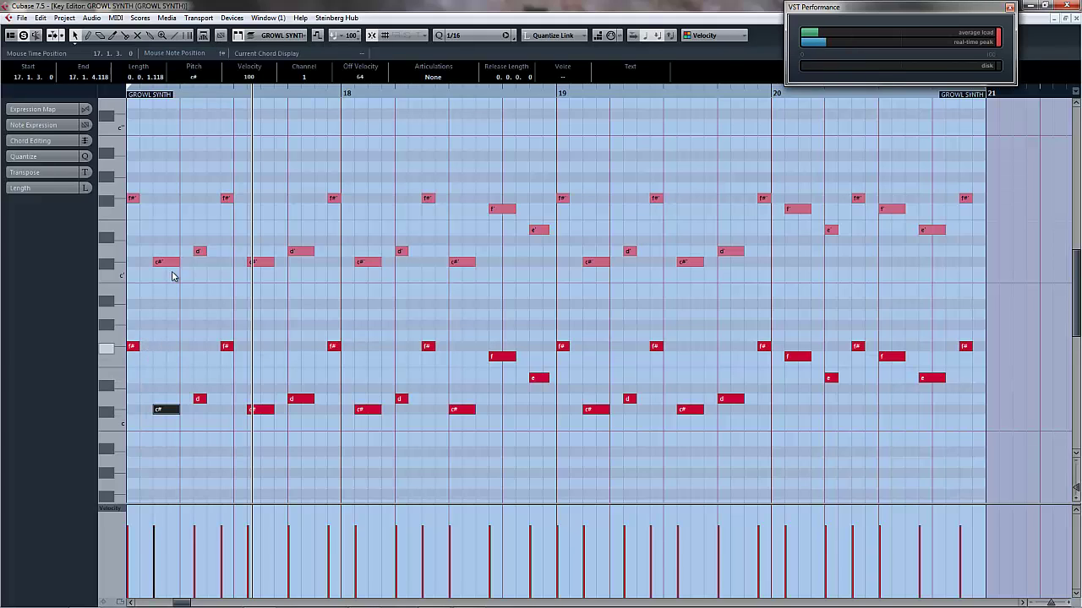
drag(168, 268, 171, 152)
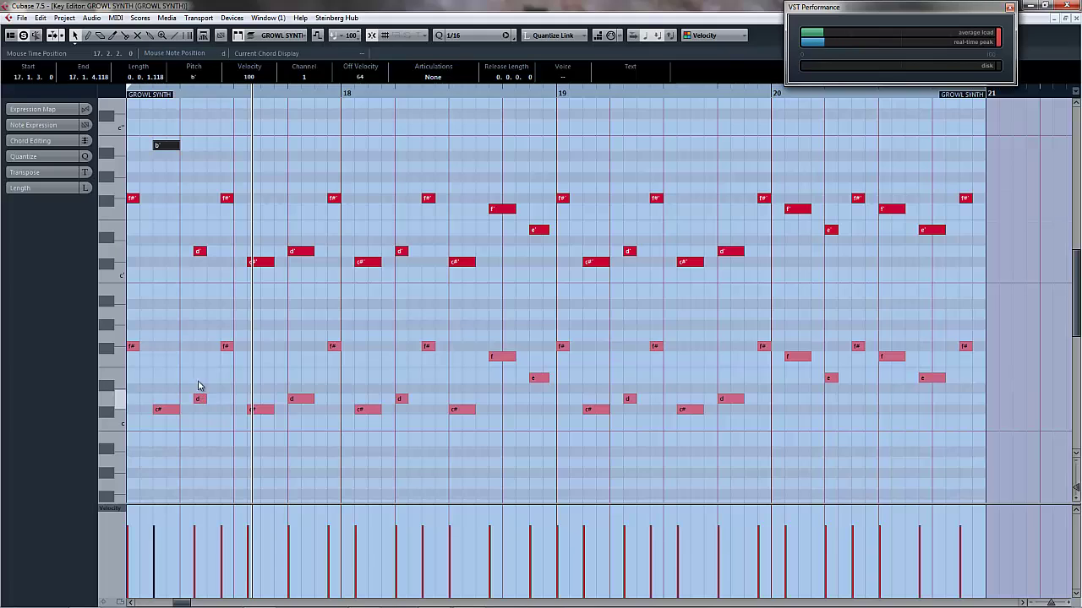
drag(198, 256, 203, 156)
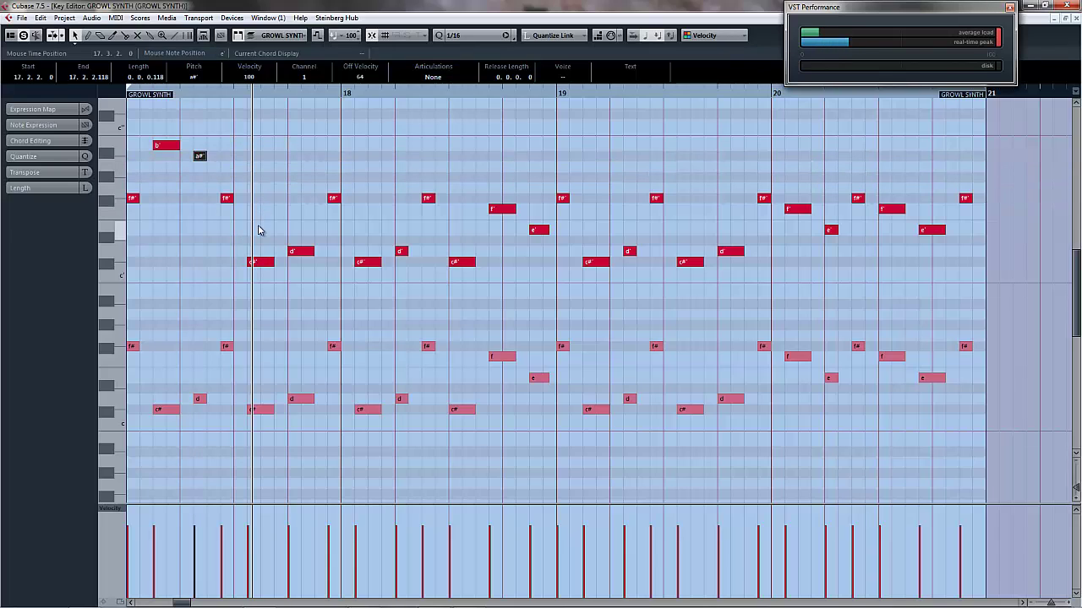
drag(258, 261, 265, 150)
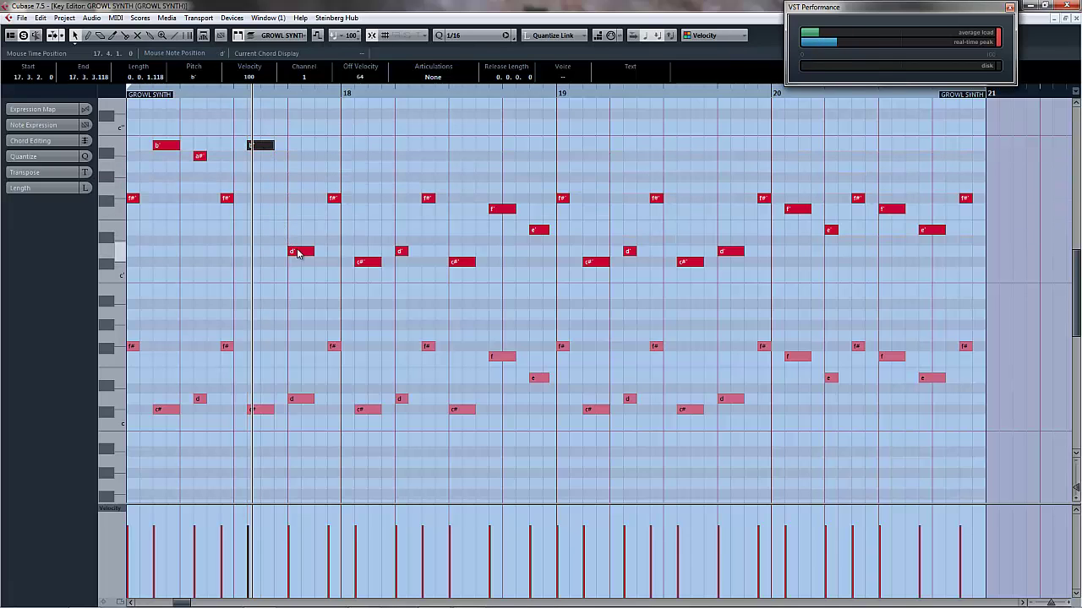
drag(298, 253, 302, 166)
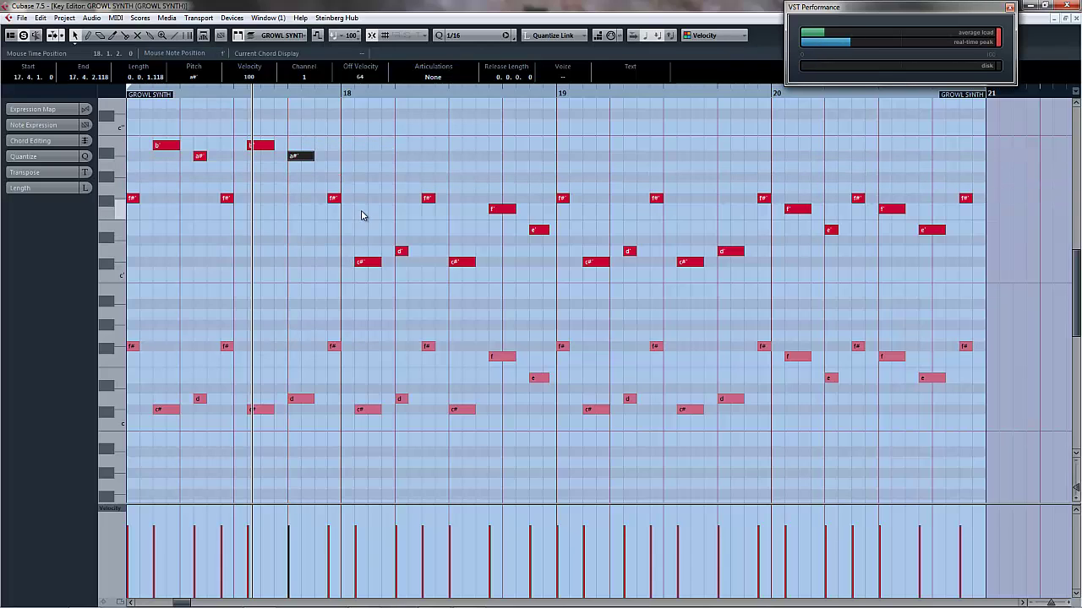
Repitch the contrary part's remaining c#' notes to b', d' notes to a#', f' notes to g' and e' notes to g#', and close the Key Editor.
drag(345, 264, 705, 268)
drag(377, 255, 377, 145)
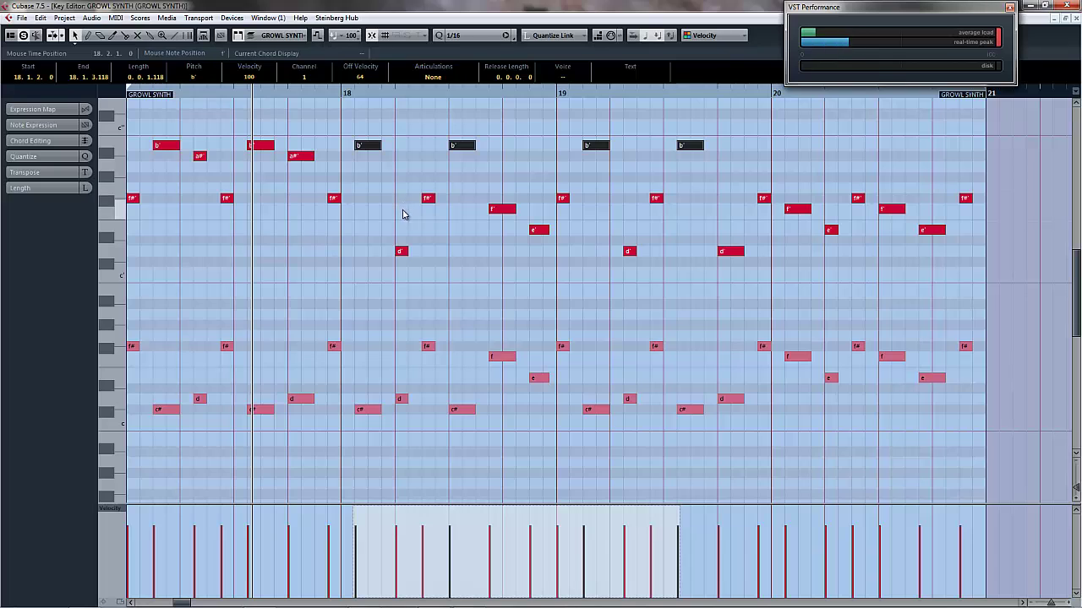
drag(377, 244, 748, 157)
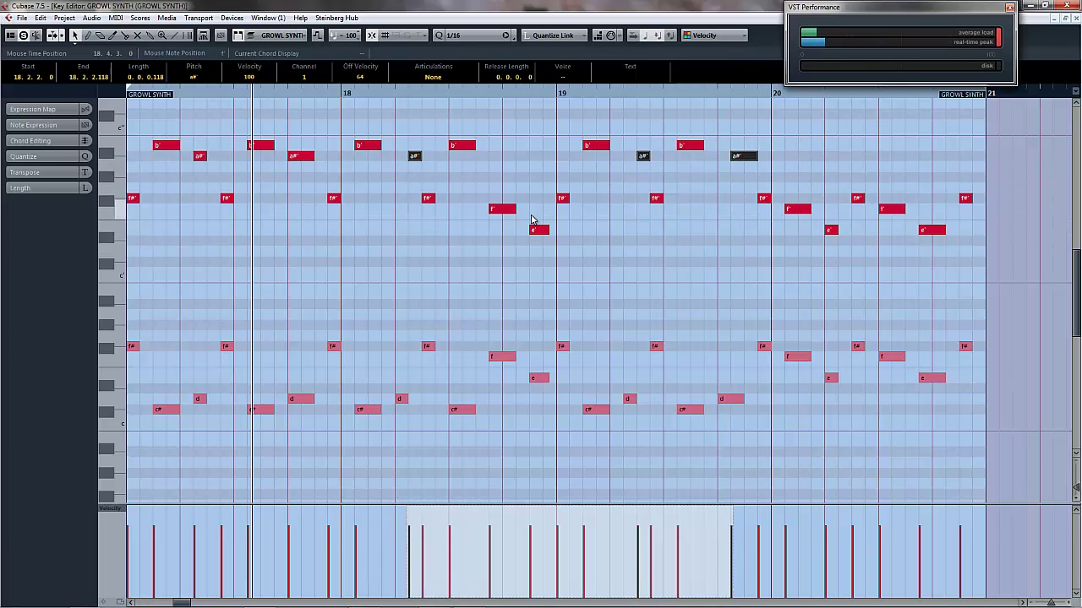
drag(470, 205, 891, 188)
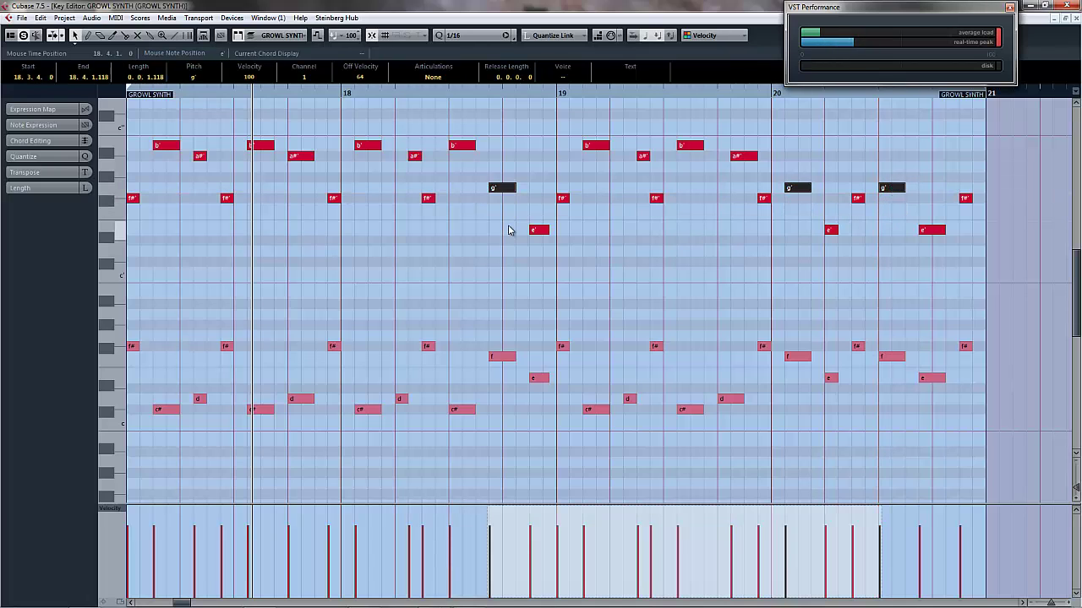
drag(509, 230, 932, 184)
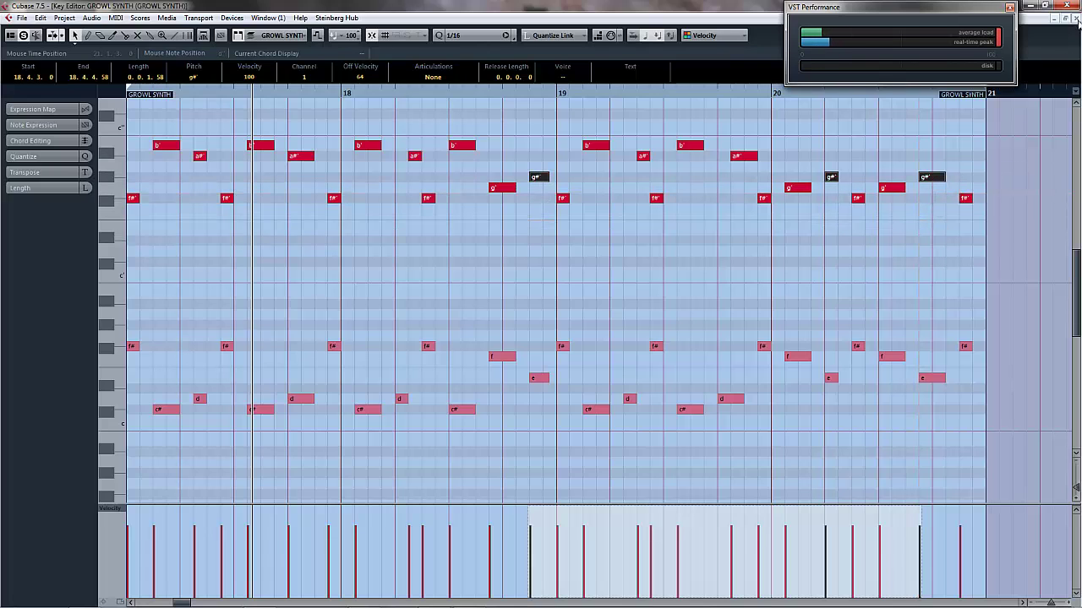
click(1076, 18)
Compare the contrary line with the GROWL SYNTH line by viewing both parts together in the Key Editor.
double_click(638, 301)
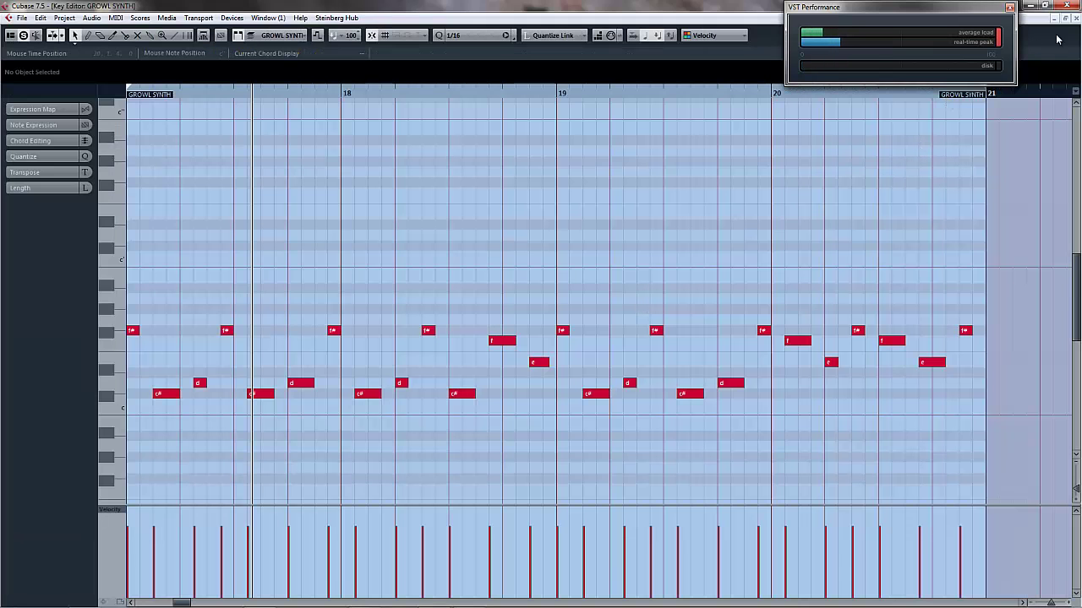
click(1076, 19)
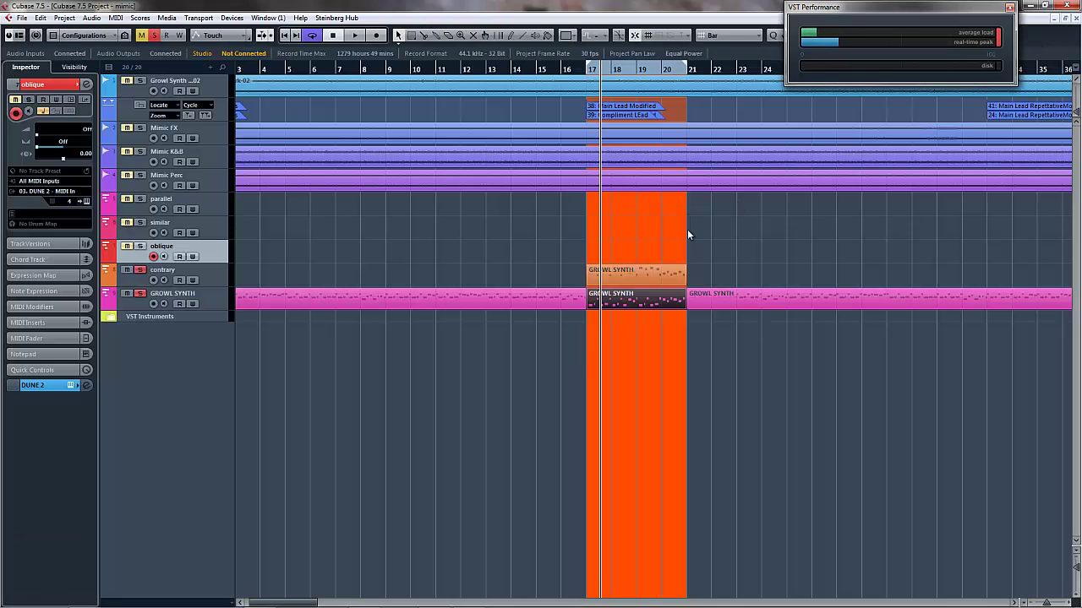
double_click(655, 270)
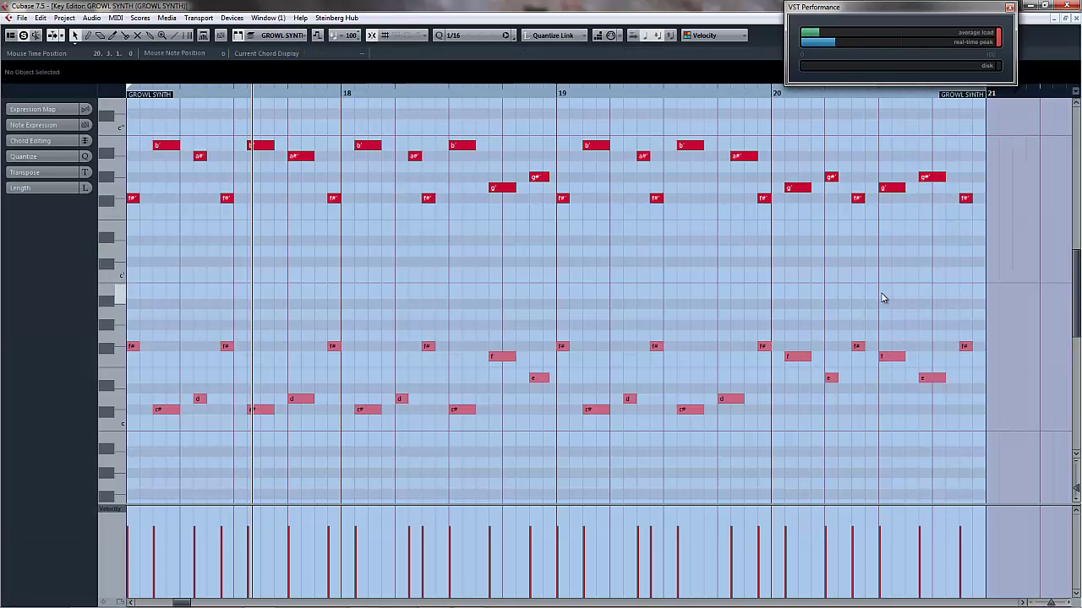
click(129, 347)
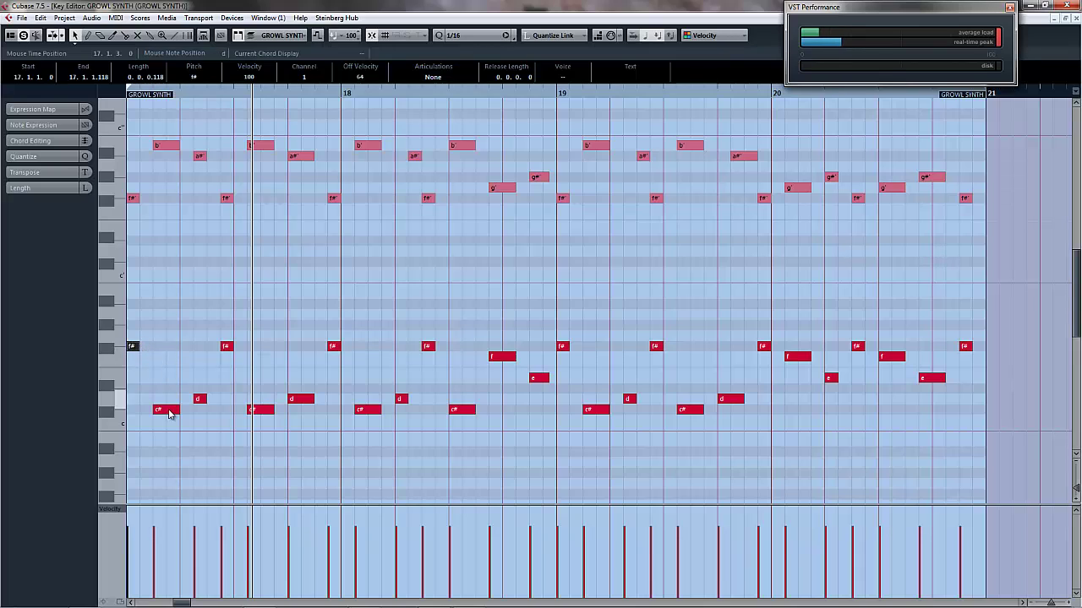
click(173, 177)
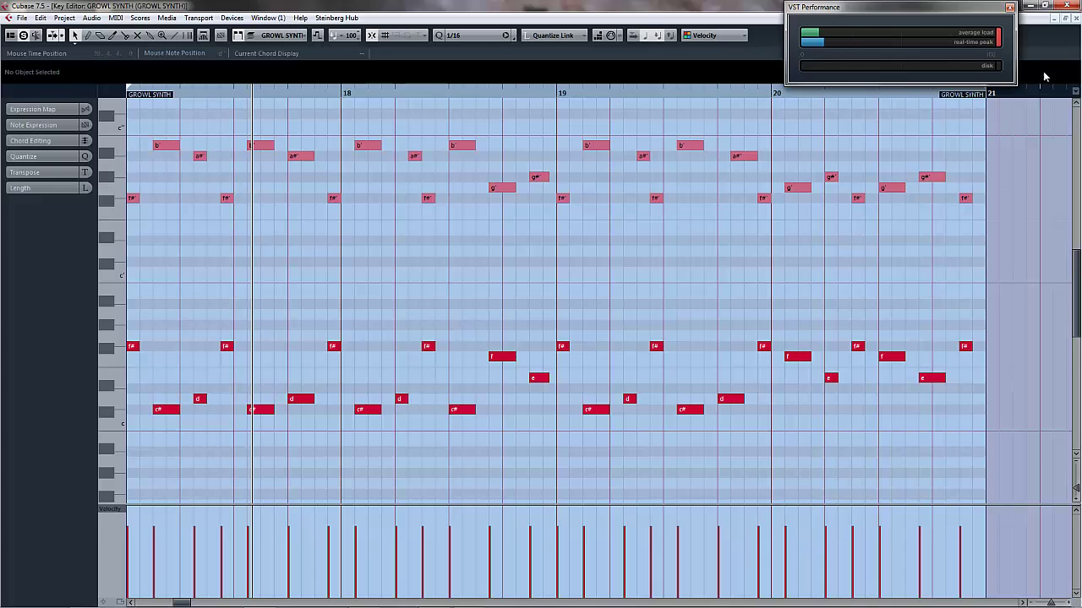
click(1075, 20)
Play the cycle from bar 17 and open the DUNE 2 instrument of the contrary track.
key(space)
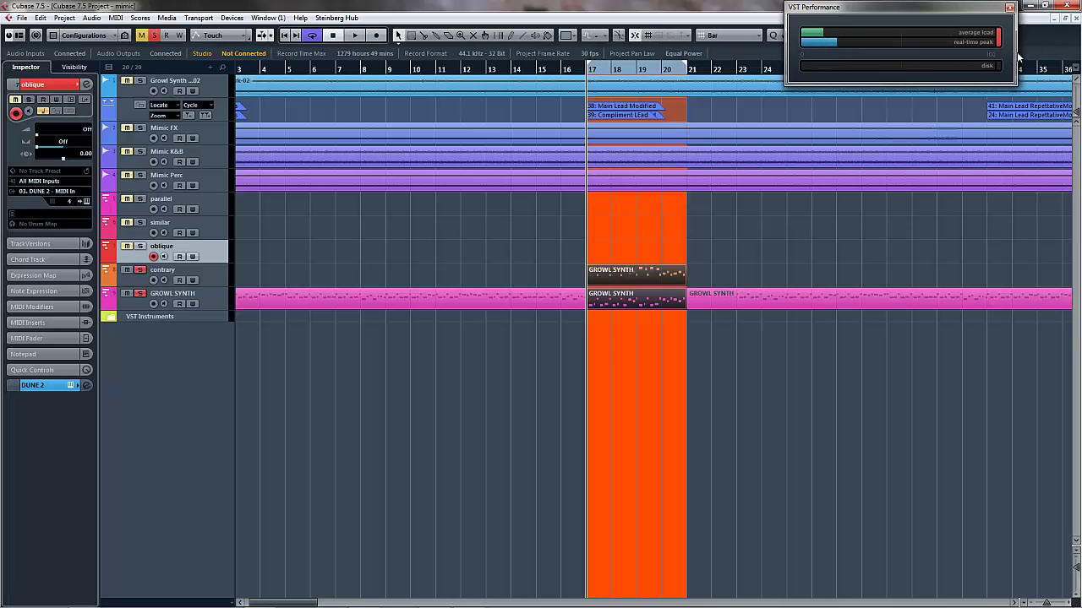
key(space)
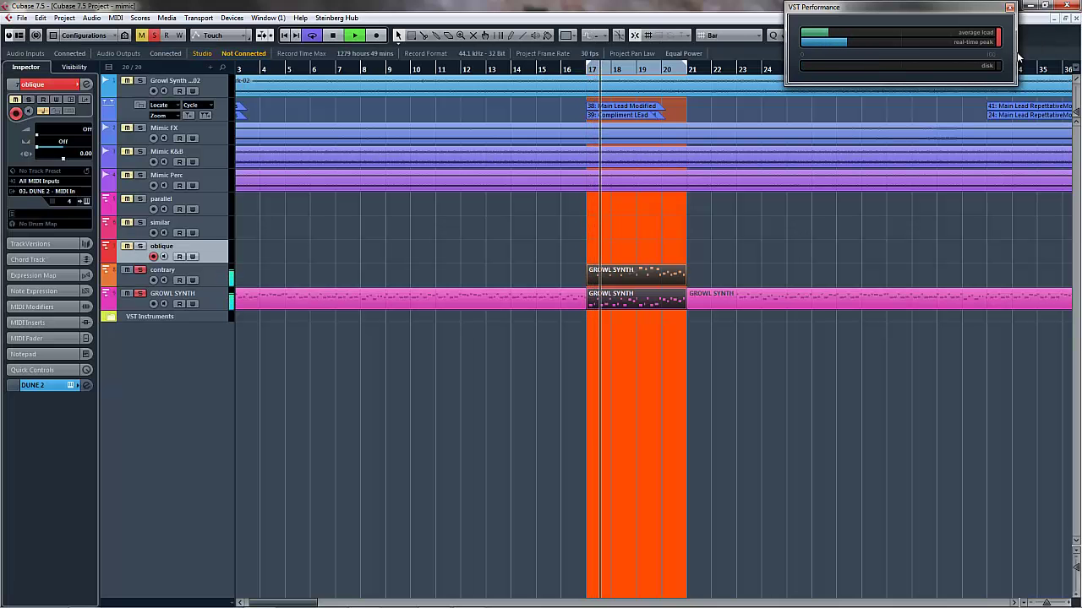
key(Down)
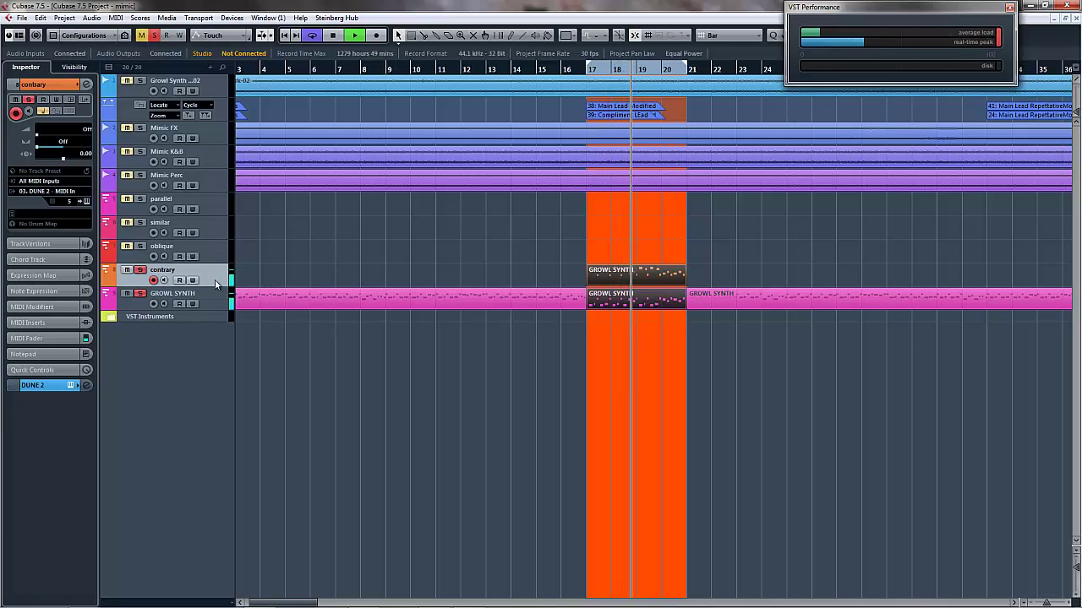
click(85, 202)
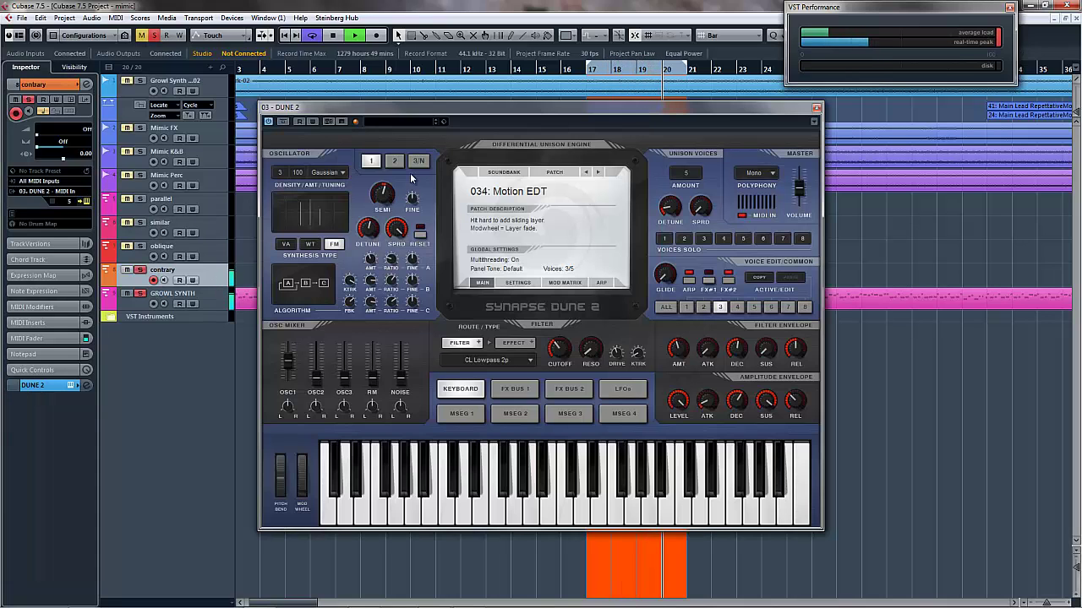
Audition DUNE 2 patches against the playing contrary line, starting with 035: Nostalgie KS and going back to 022: Huge Lead RH.
click(598, 174)
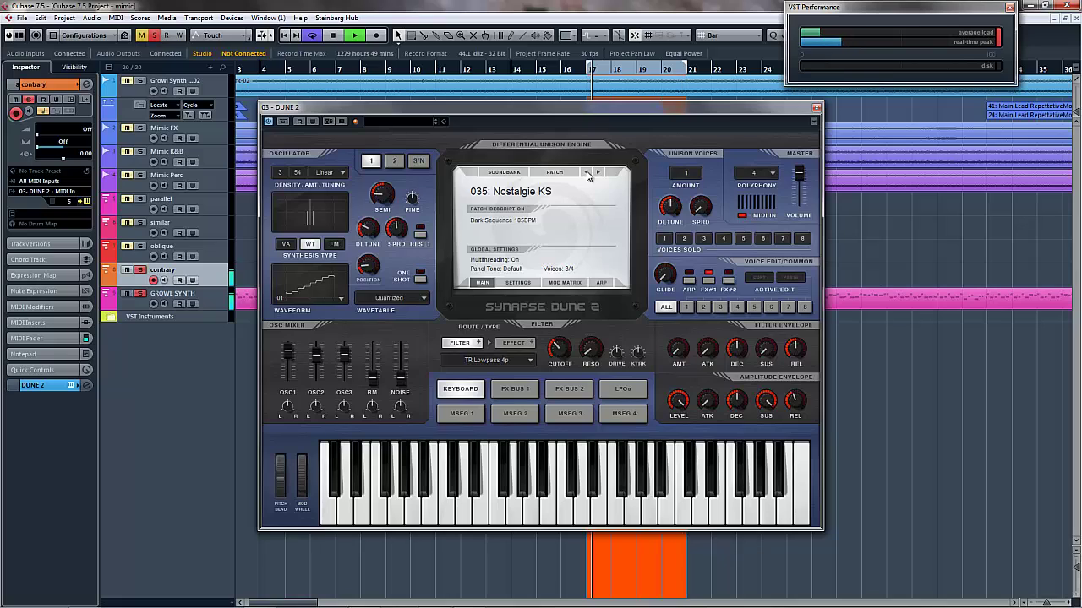
click(588, 174)
click(588, 173)
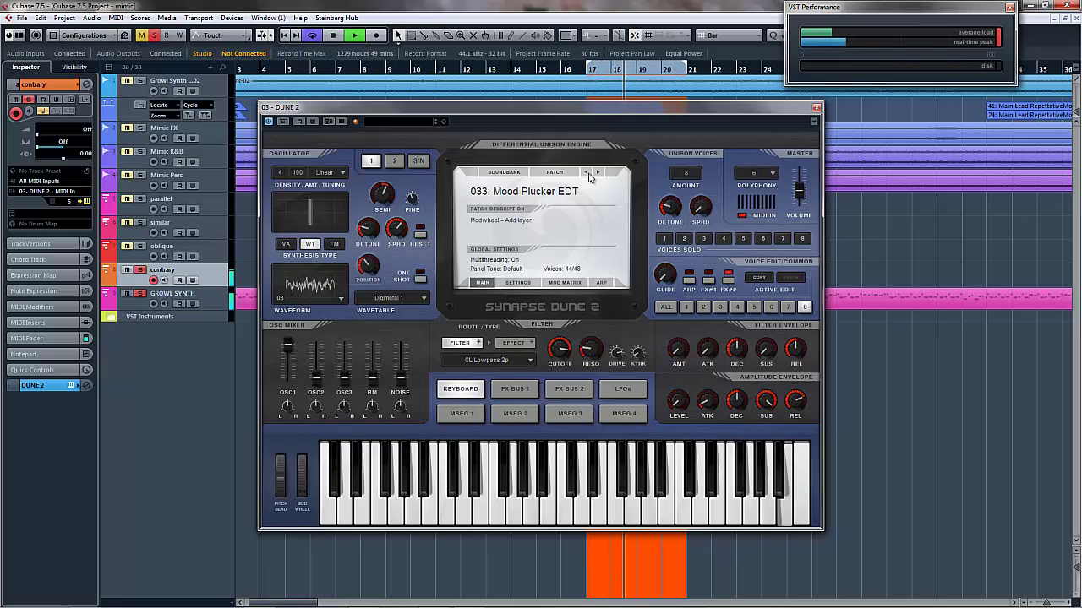
click(586, 173)
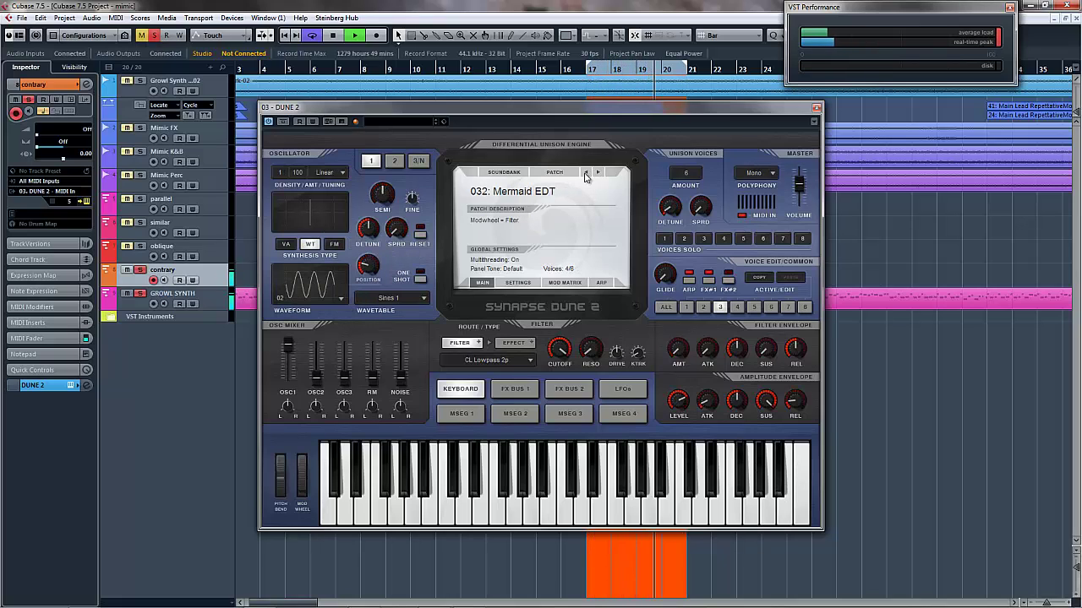
click(585, 173)
click(586, 173)
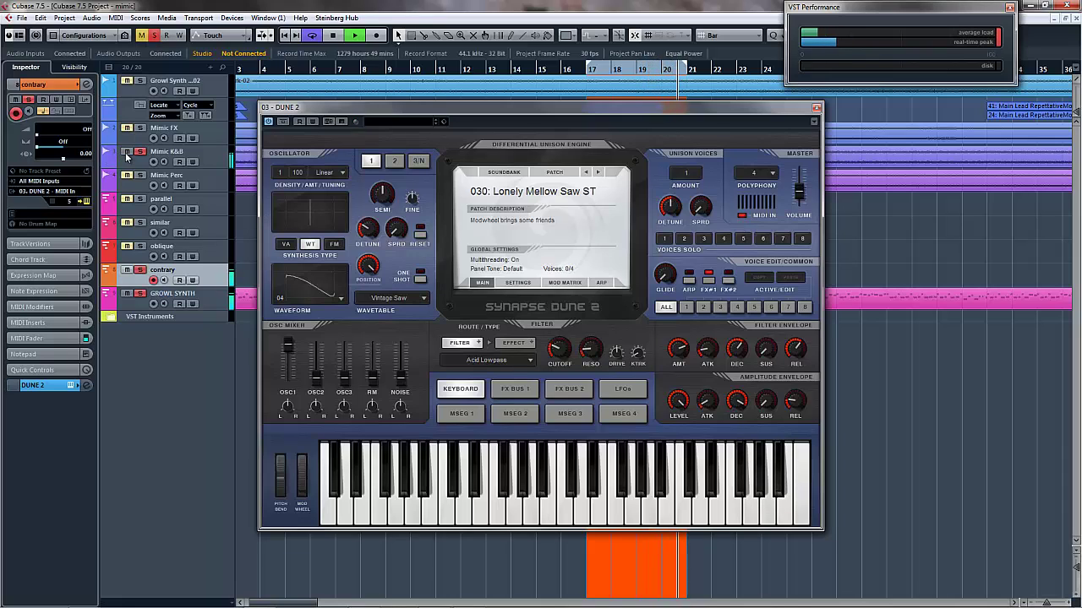
click(587, 172)
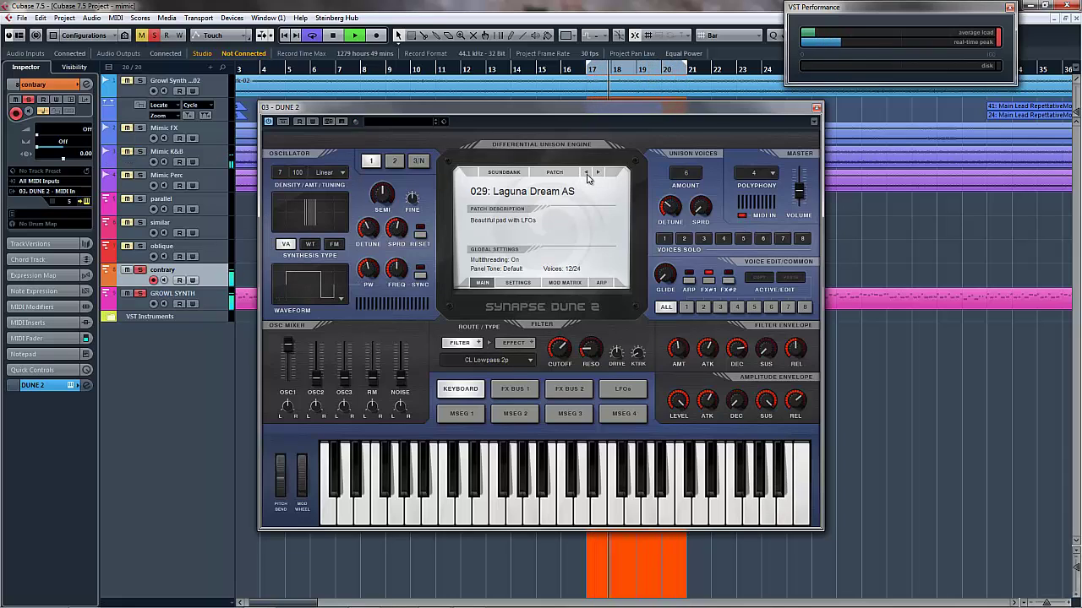
click(588, 173)
click(588, 173)
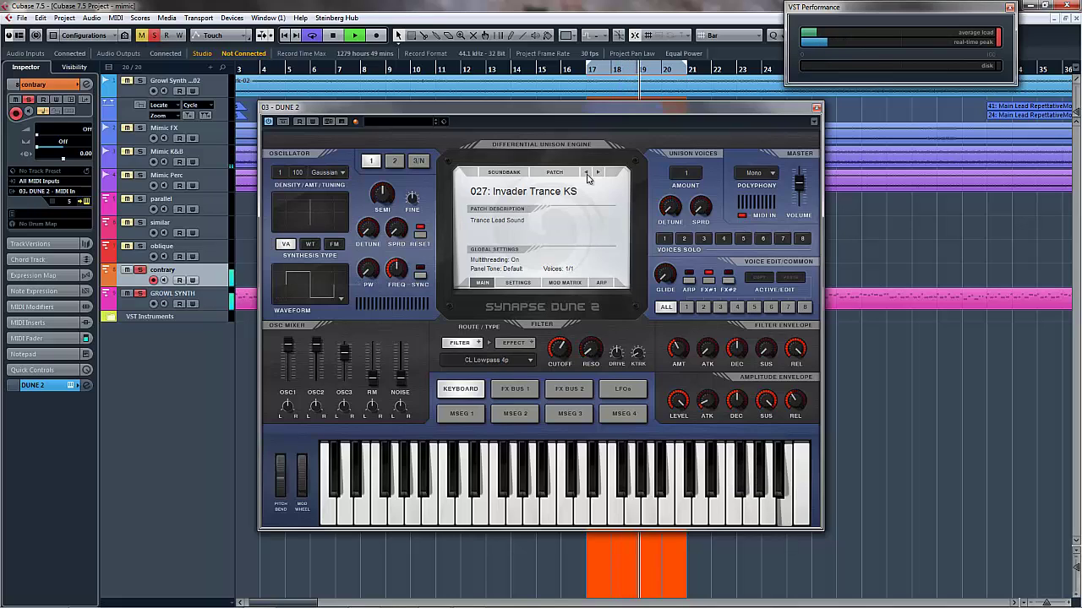
click(587, 172)
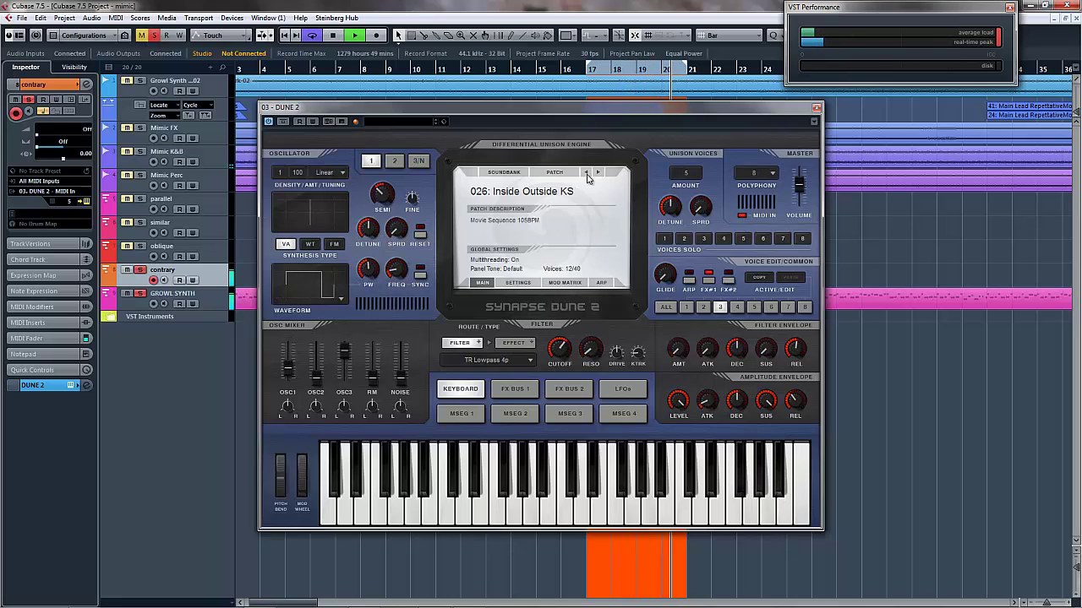
click(587, 172)
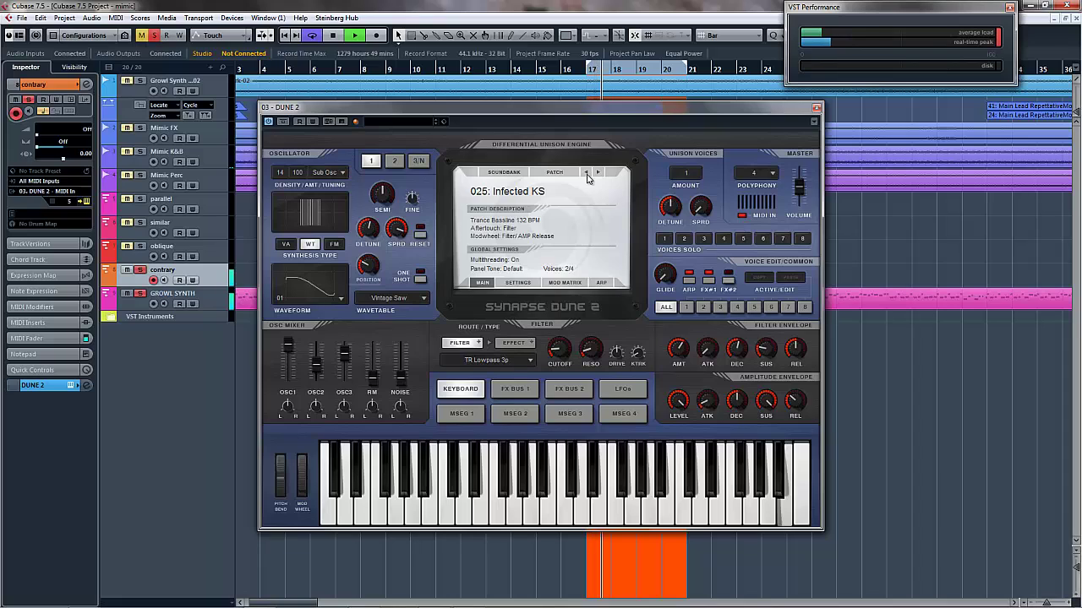
click(587, 173)
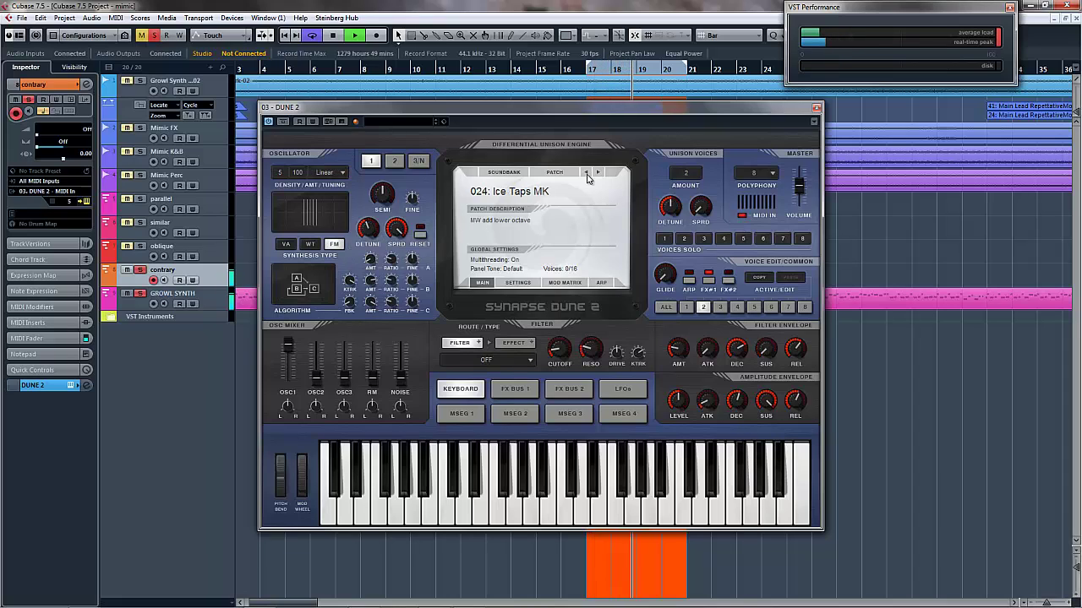
click(587, 173)
click(587, 172)
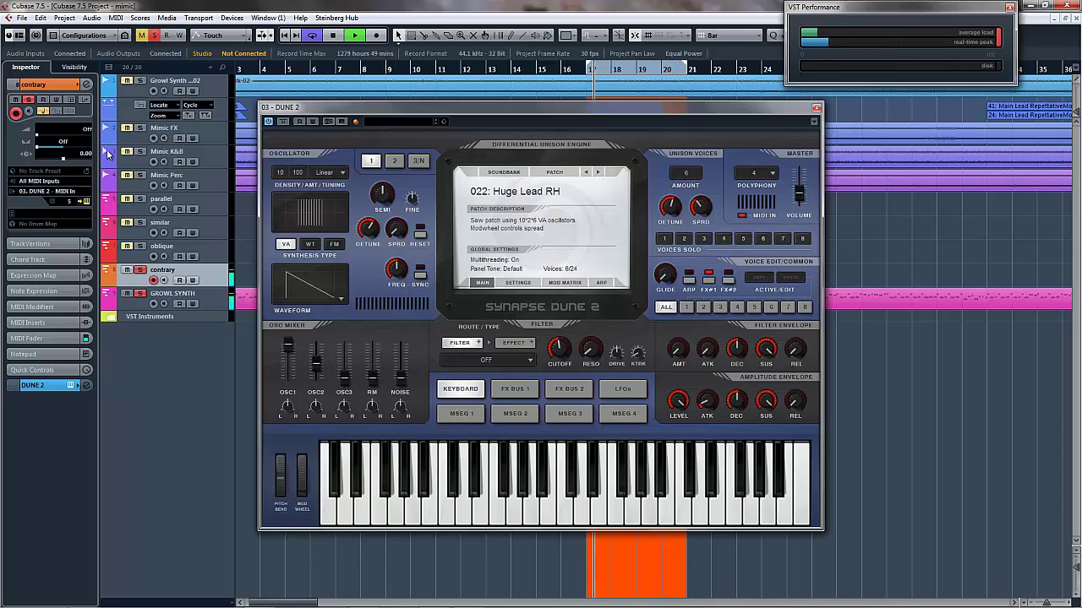
Solo the Mimic K&B and Mimic Perc tracks for playback, stop it and close the DUNE 2 window.
click(139, 151)
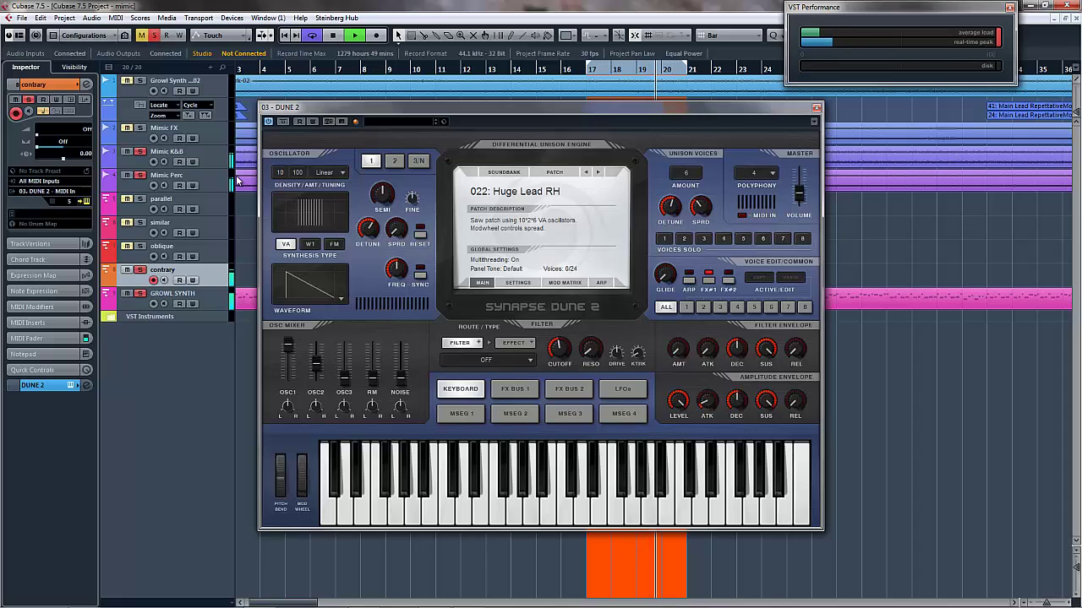
key(space)
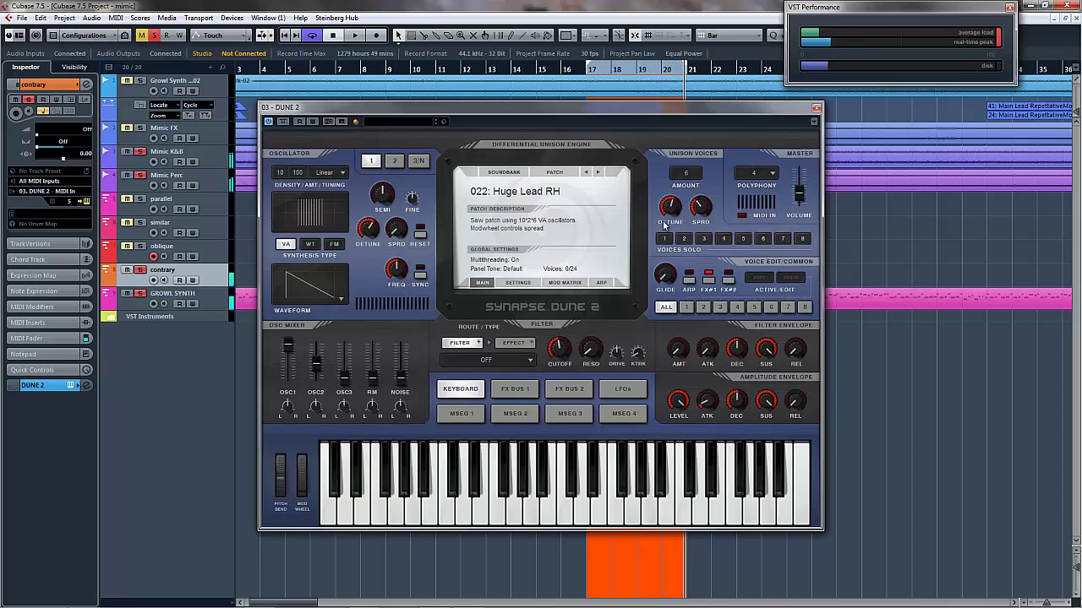
click(816, 109)
Delete the GROWL SYNTH part from the contrary track.
click(689, 224)
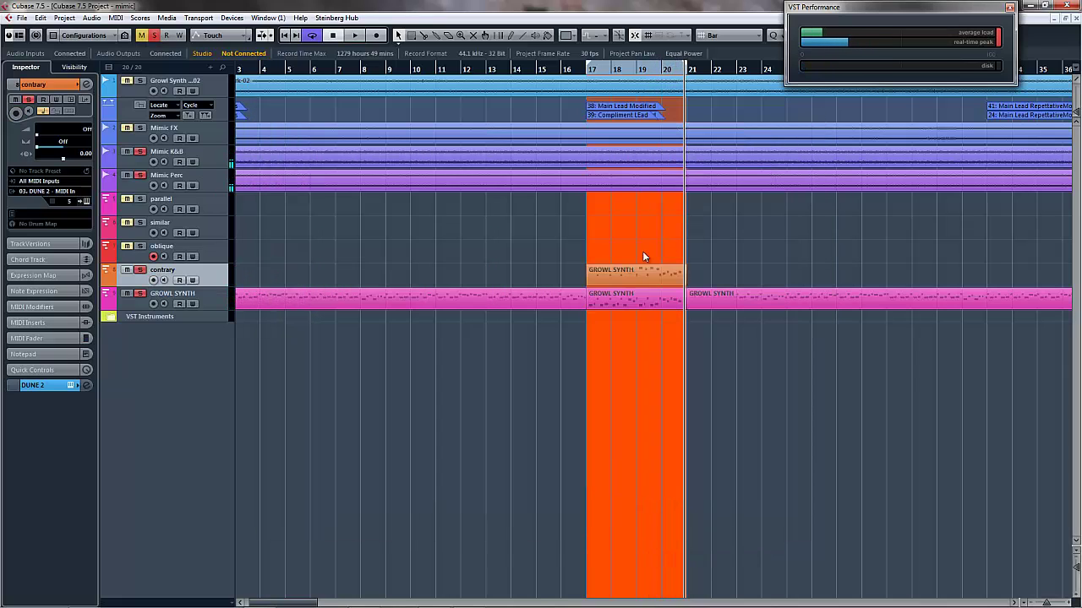
click(627, 277)
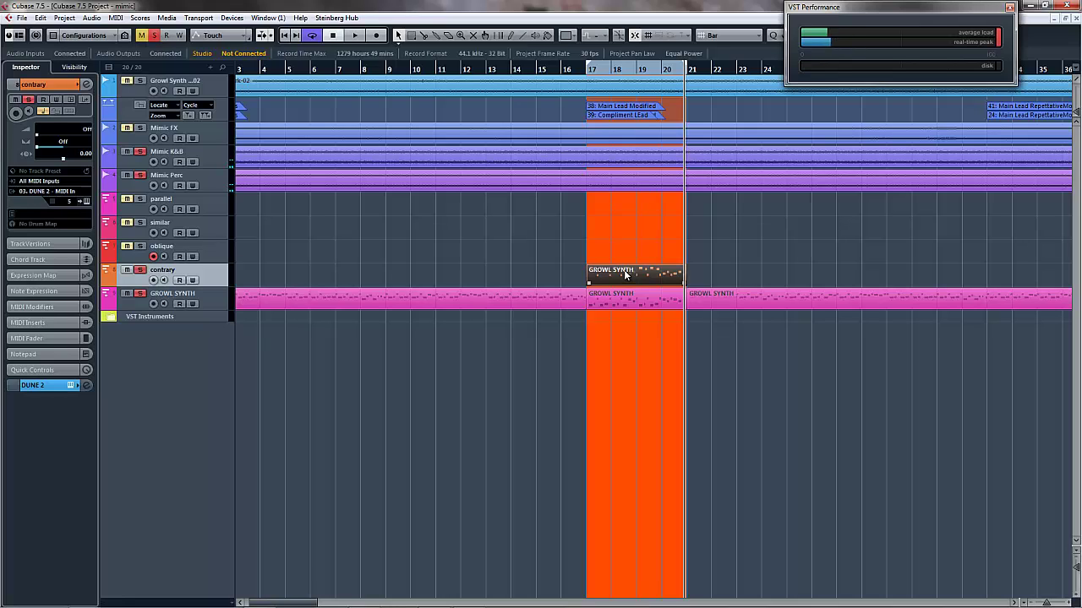
key(Delete)
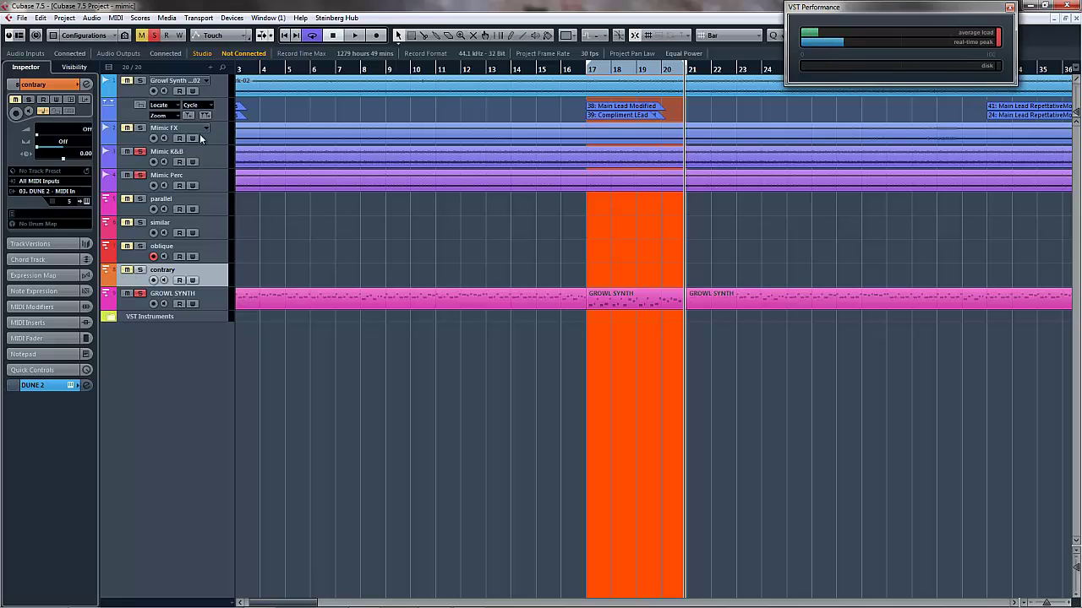
Copy the bar 17 GROWL SYNTH part onto the parallel track.
click(638, 306)
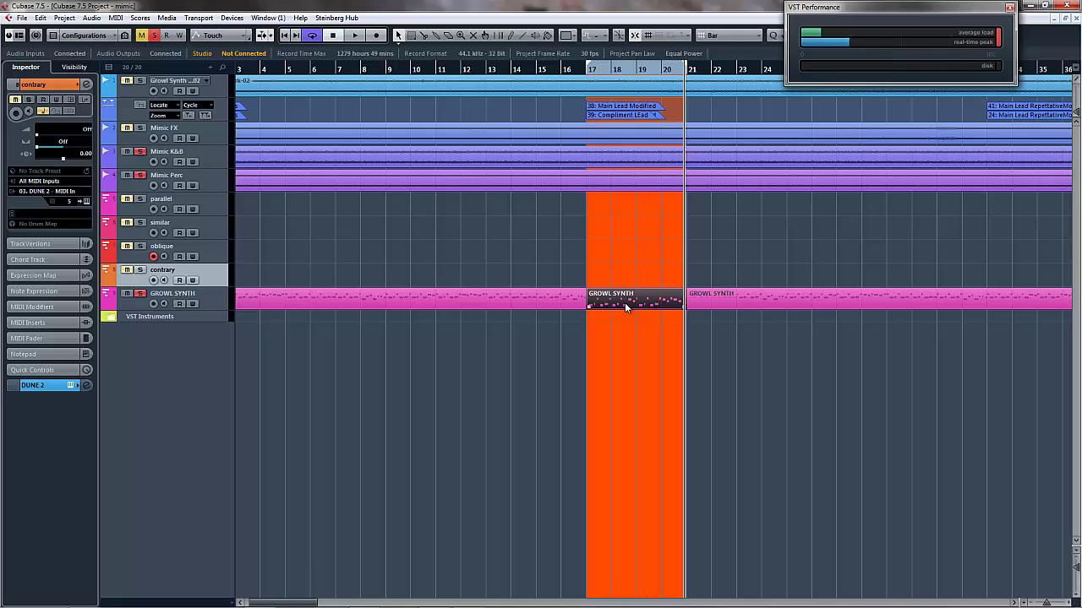
mouse_move(625, 307)
mouse_down()
mouse_move(627, 204)
mouse_move(628, 306)
mouse_up()
drag(628, 305, 643, 218)
Transpose all notes of the parallel track's part up one octave in the Key Editor and close it.
double_click(634, 209)
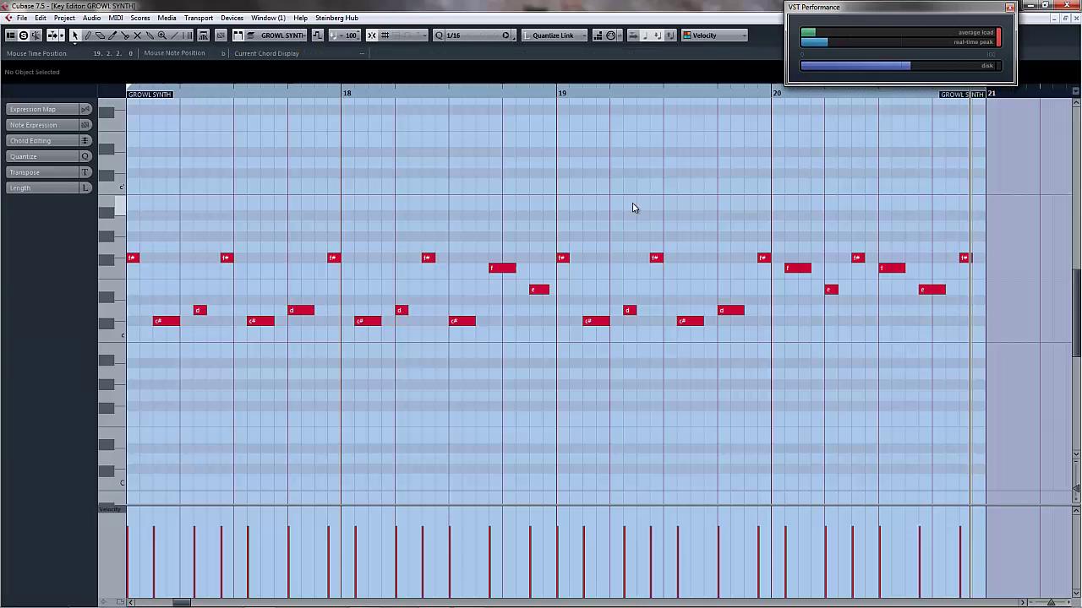
key(shift+Up)
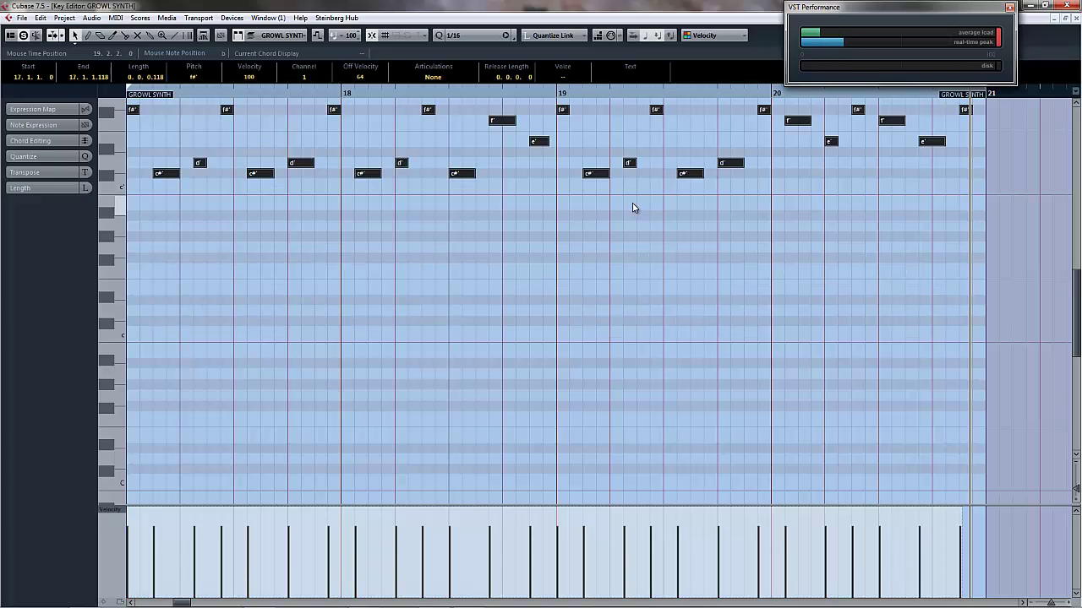
key(Return)
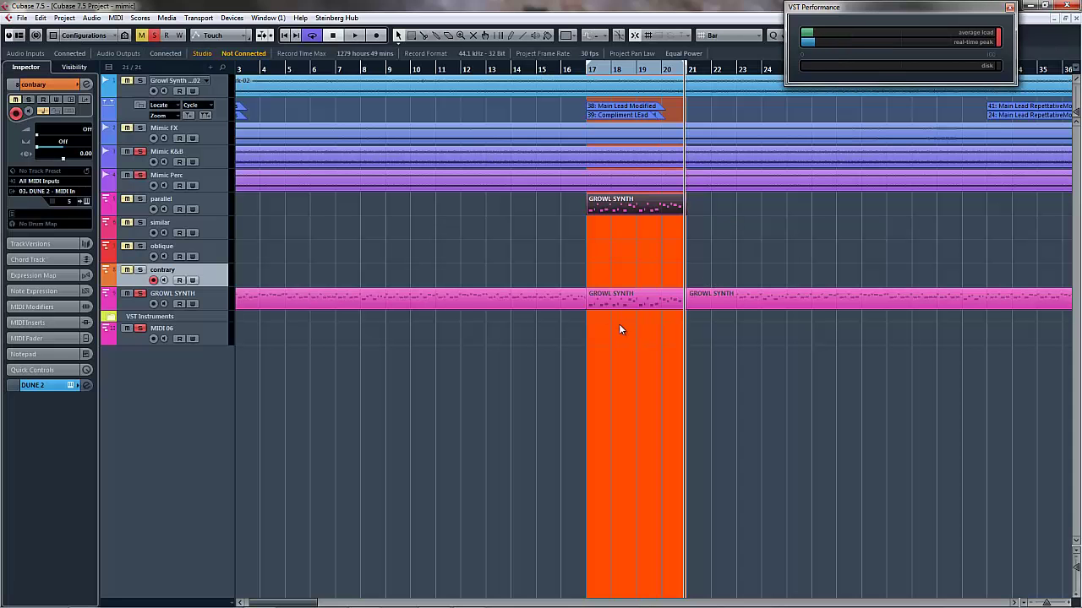
In the parallel track's part, mute the first c#' and the last d' of bar 17 and the second c#' of bar 18.
double_click(628, 205)
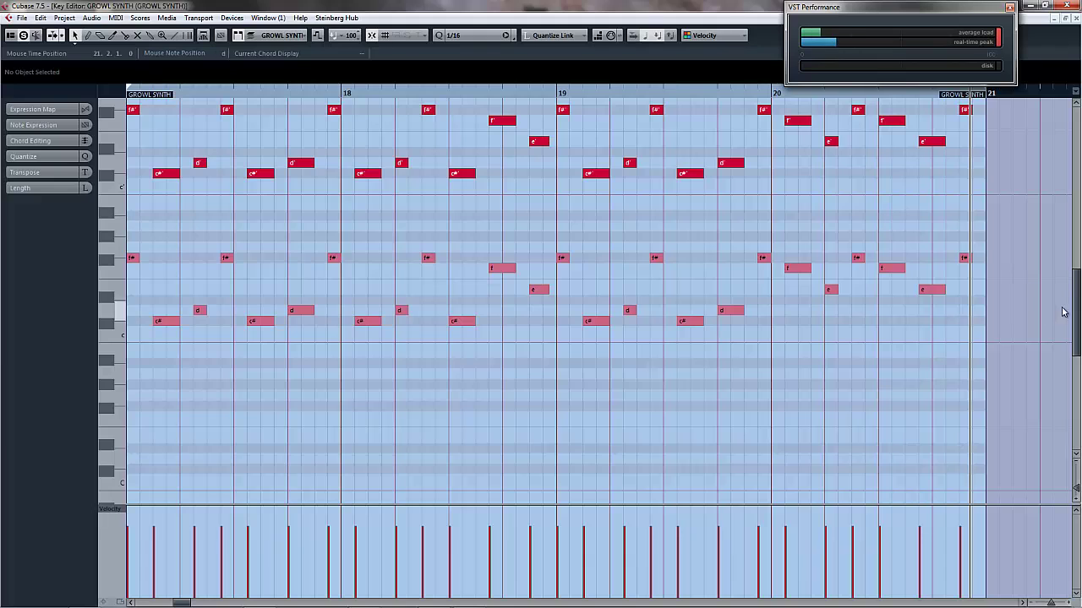
scroll(228, 308, up, 3)
right_click(234, 282)
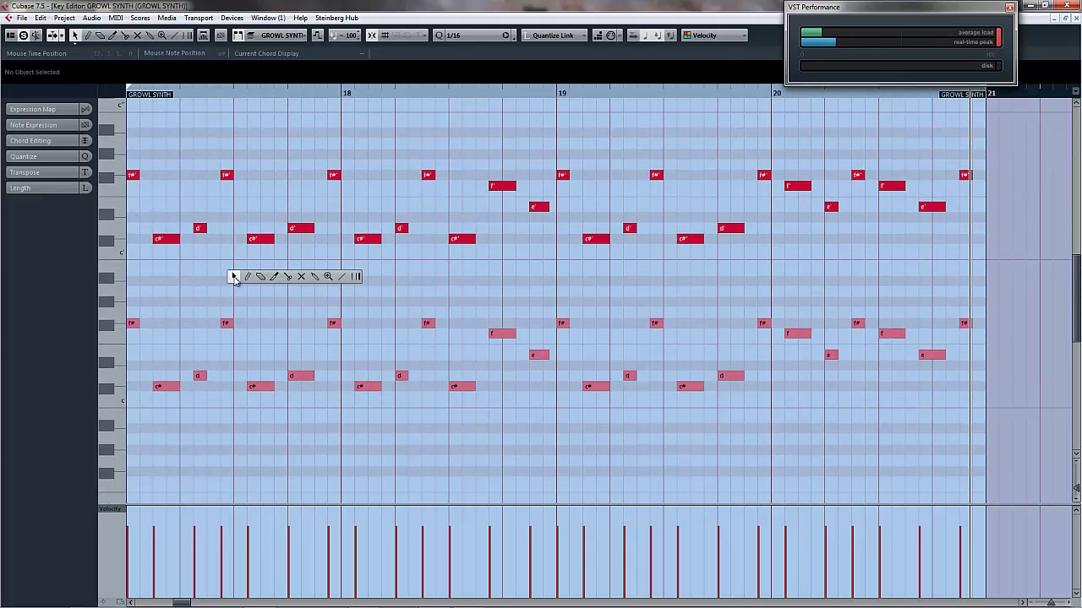
click(301, 276)
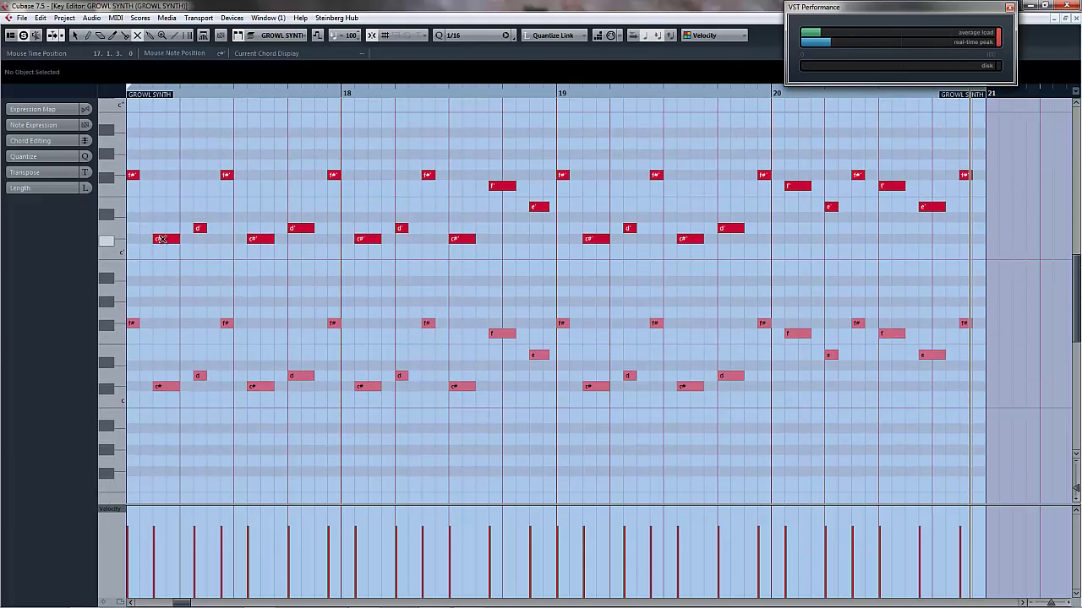
click(162, 239)
click(300, 229)
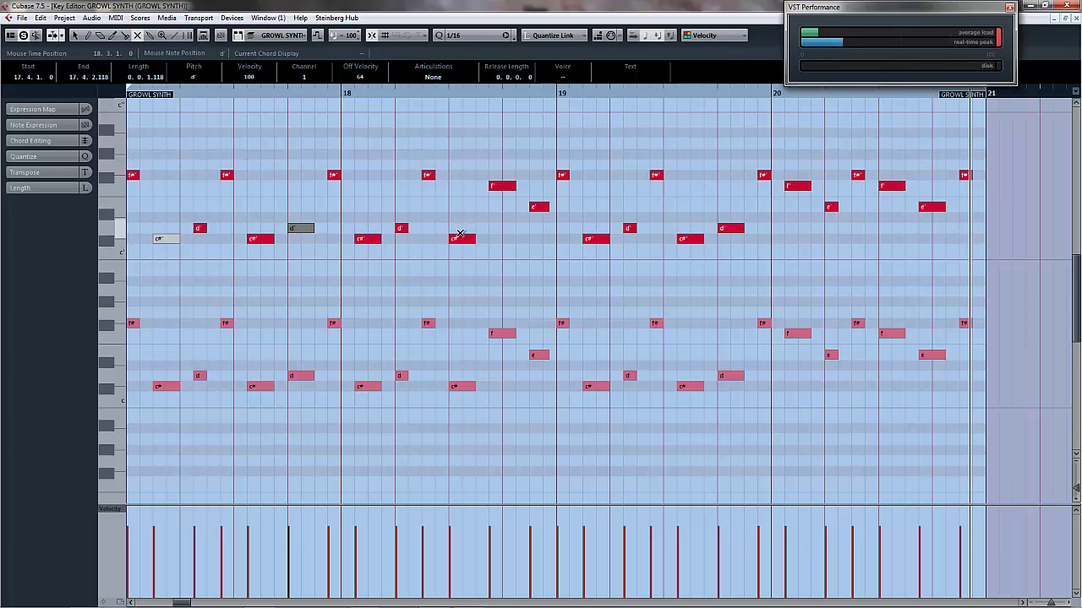
click(459, 238)
Shorten both c#' notes in bar 19 to sixteenths and add a sixteenth e' after the first and a sixteenth d' after the second.
right_click(485, 225)
click(485, 225)
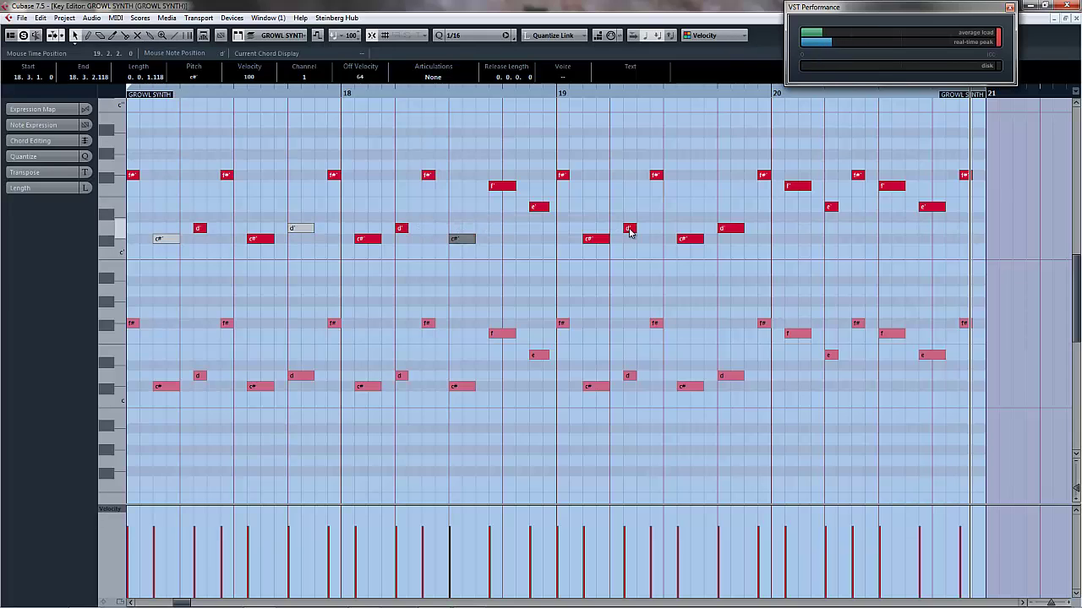
drag(607, 240, 591, 242)
right_click(591, 241)
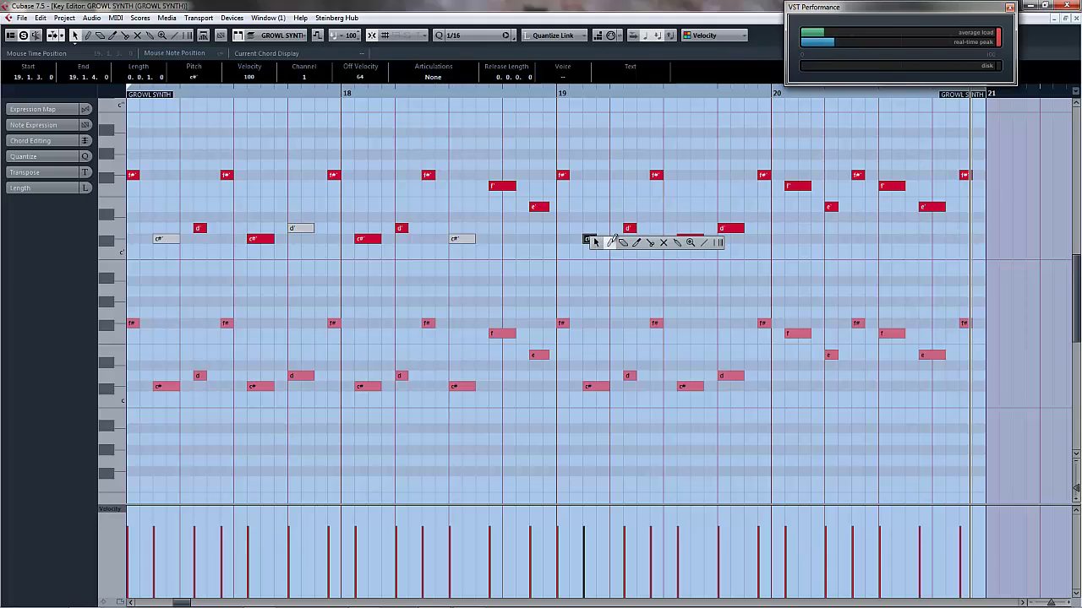
click(609, 242)
click(603, 207)
click(683, 238)
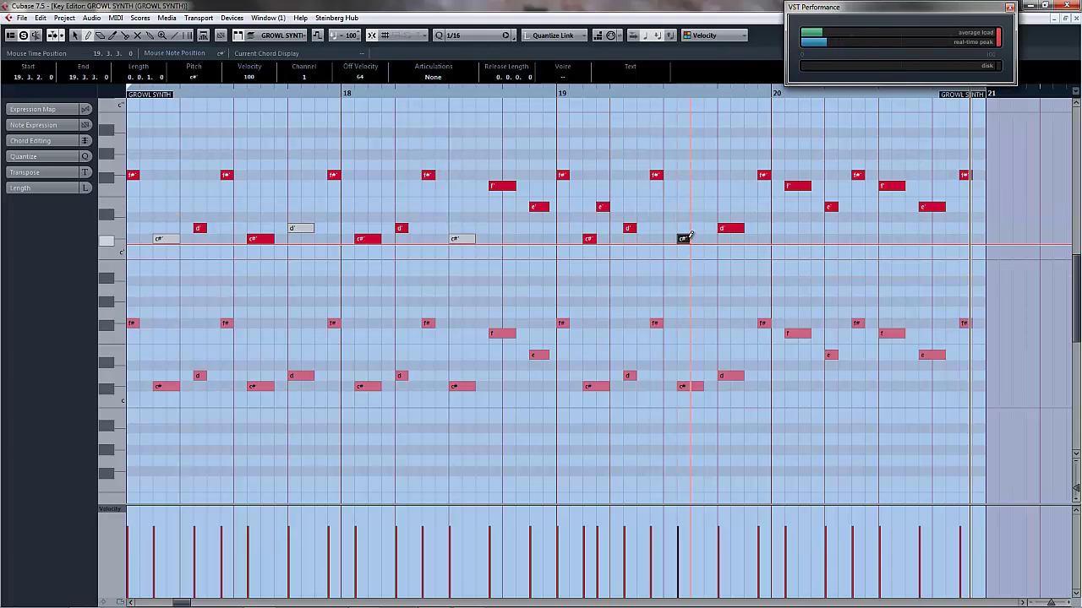
click(697, 227)
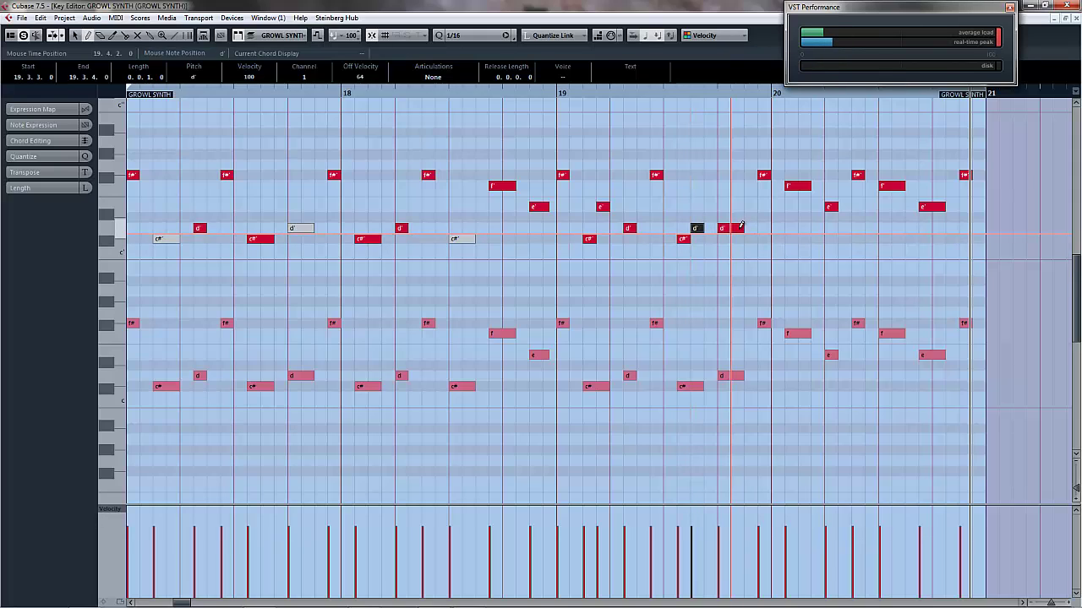
Mute the d' at the end of bar 19 and the short e' in bar 20.
right_click(739, 228)
click(806, 229)
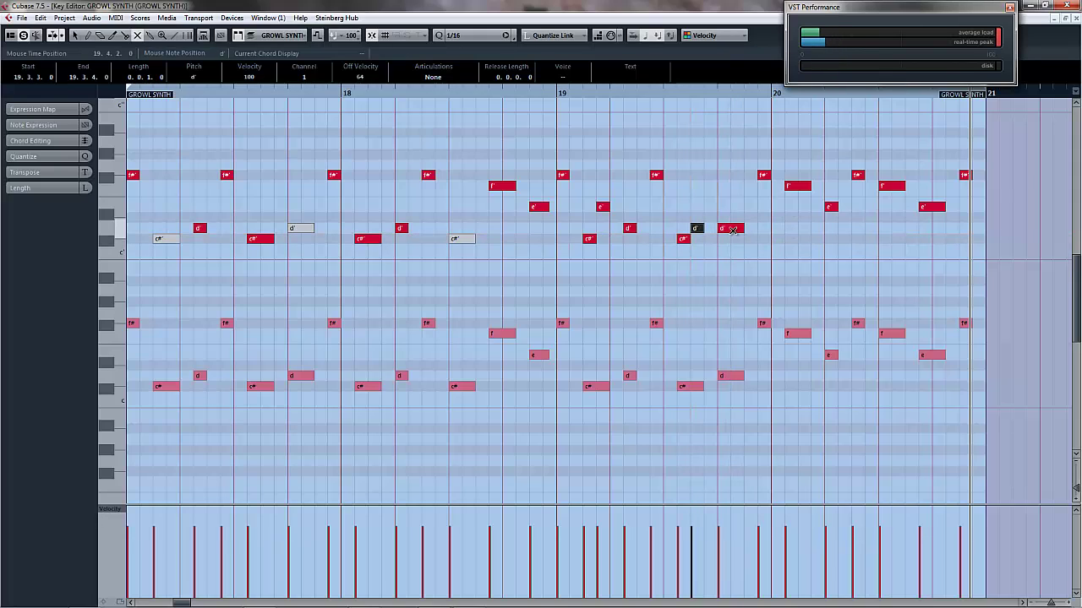
click(732, 228)
right_click(833, 208)
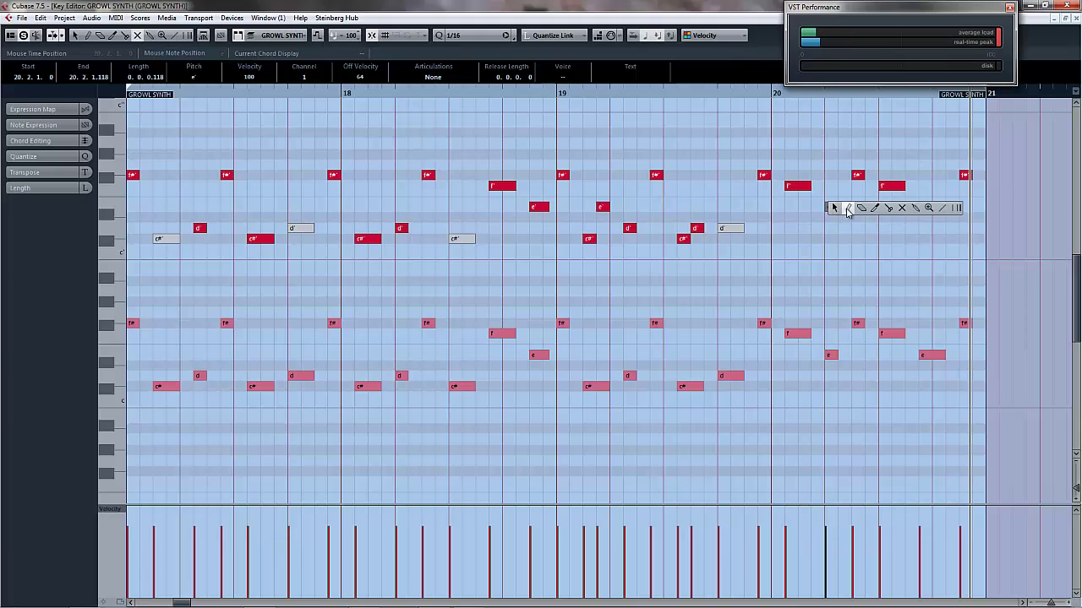
Lengthen the f#' in bar 20 and split the second f' of that bar into two sixteenth notes.
click(847, 209)
drag(864, 171, 889, 184)
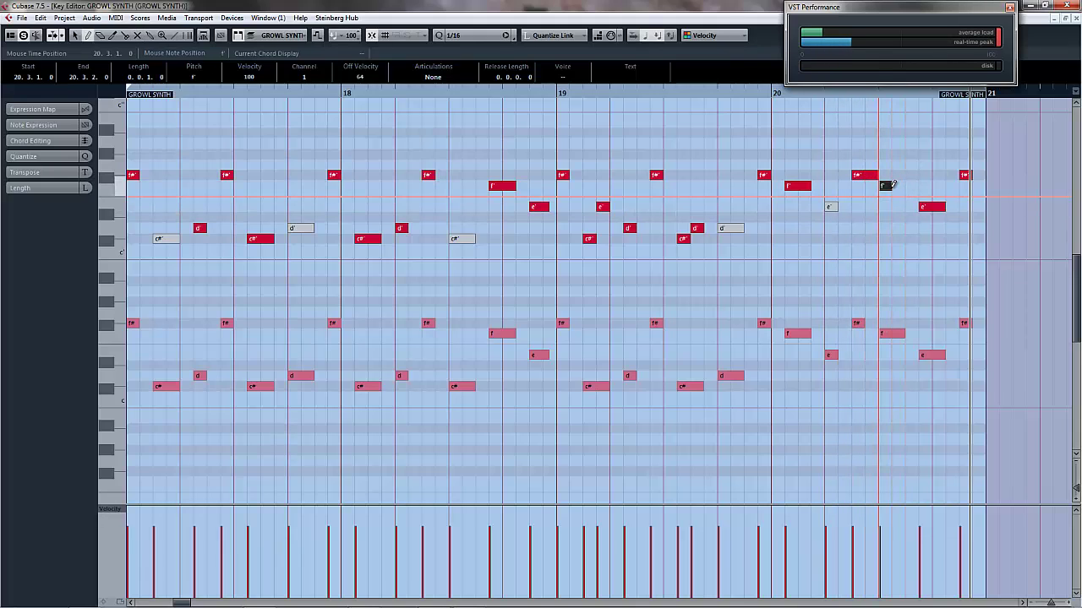
click(898, 185)
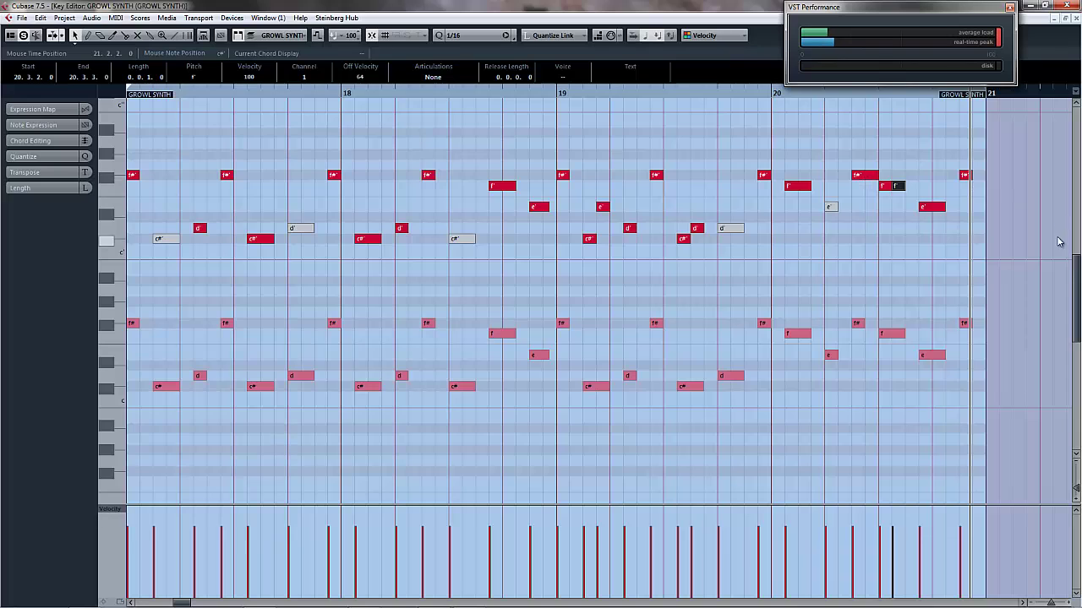
Raise one octave the c#' in bar 17, d' and e' in bar 18, and the added e' and d' in bar 19.
scroll(1078, 275, up, 3)
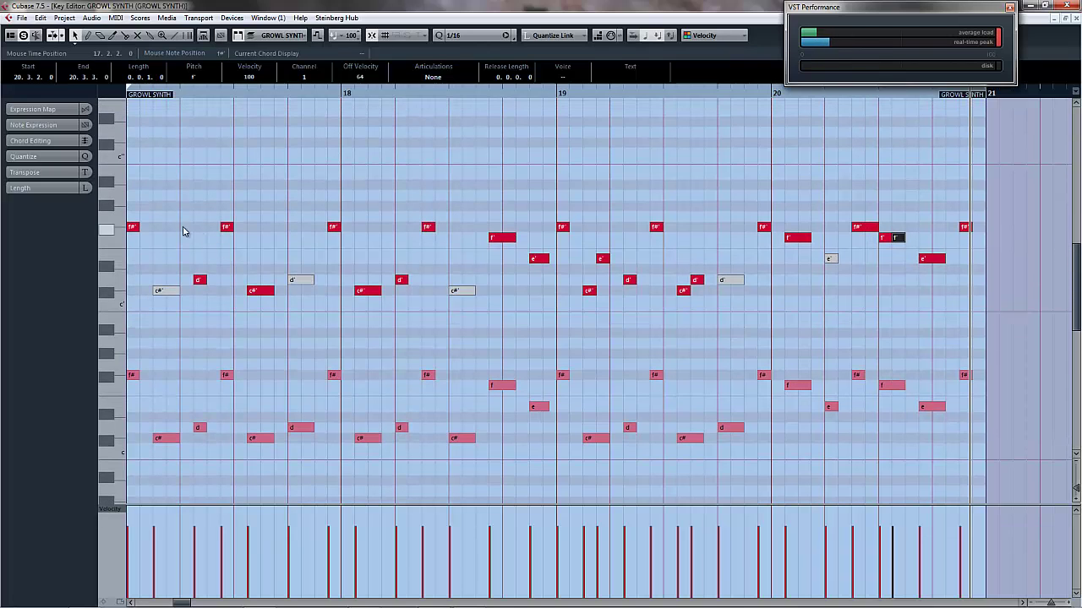
click(263, 293)
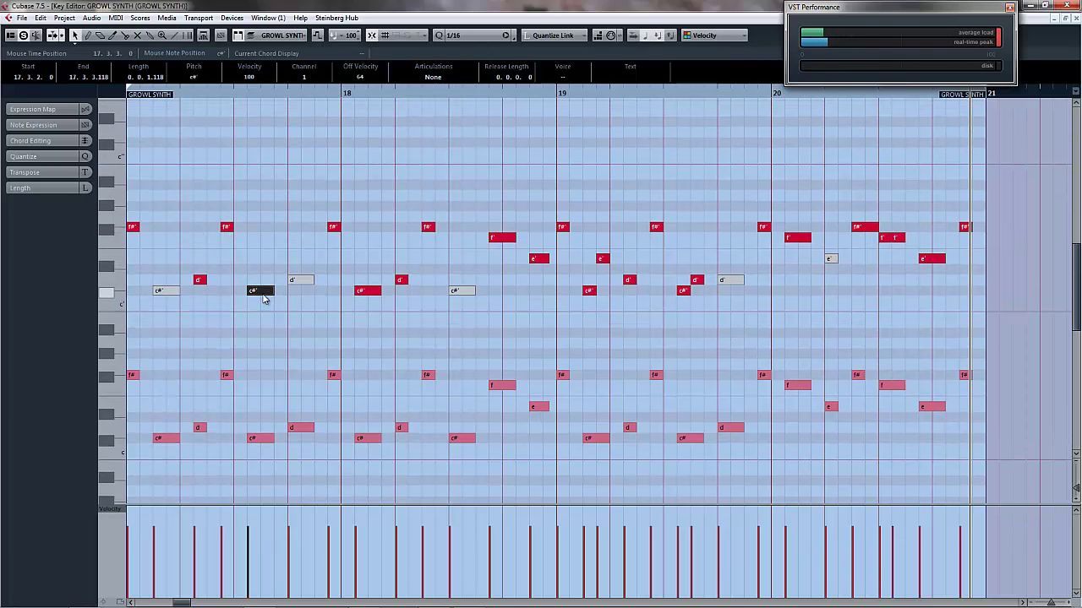
key(shift+Up)
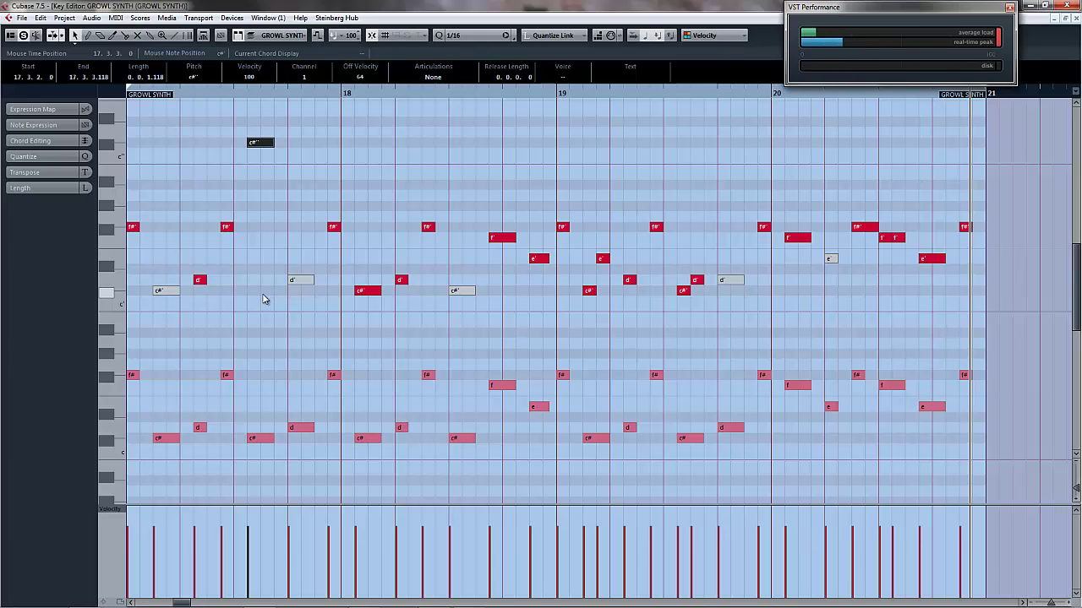
click(401, 280)
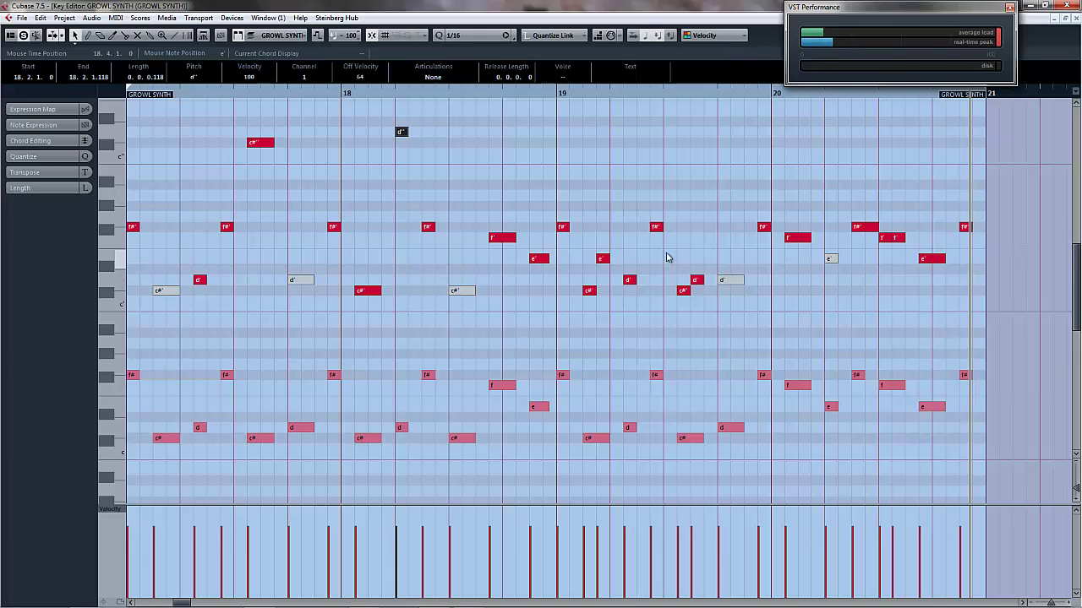
click(533, 259)
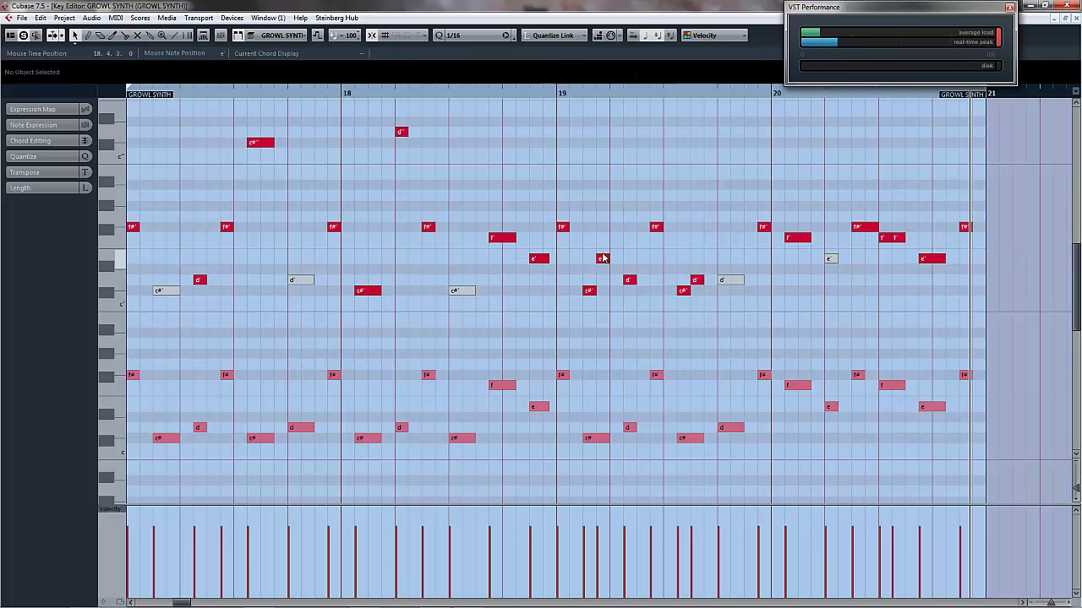
shift+click(603, 259)
key(shift+Up)
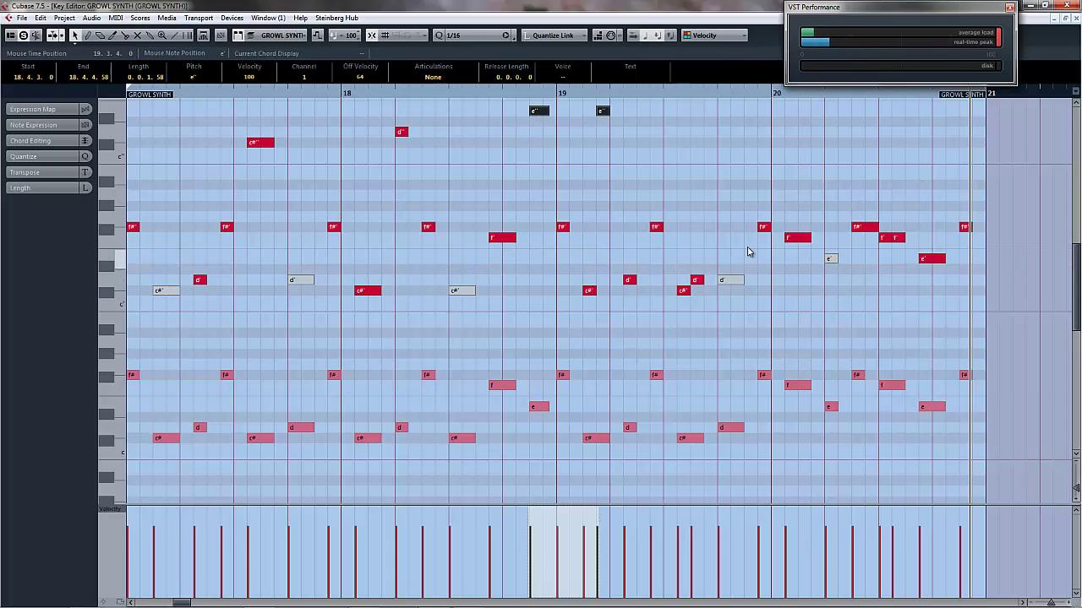
click(694, 281)
key(shift+Up)
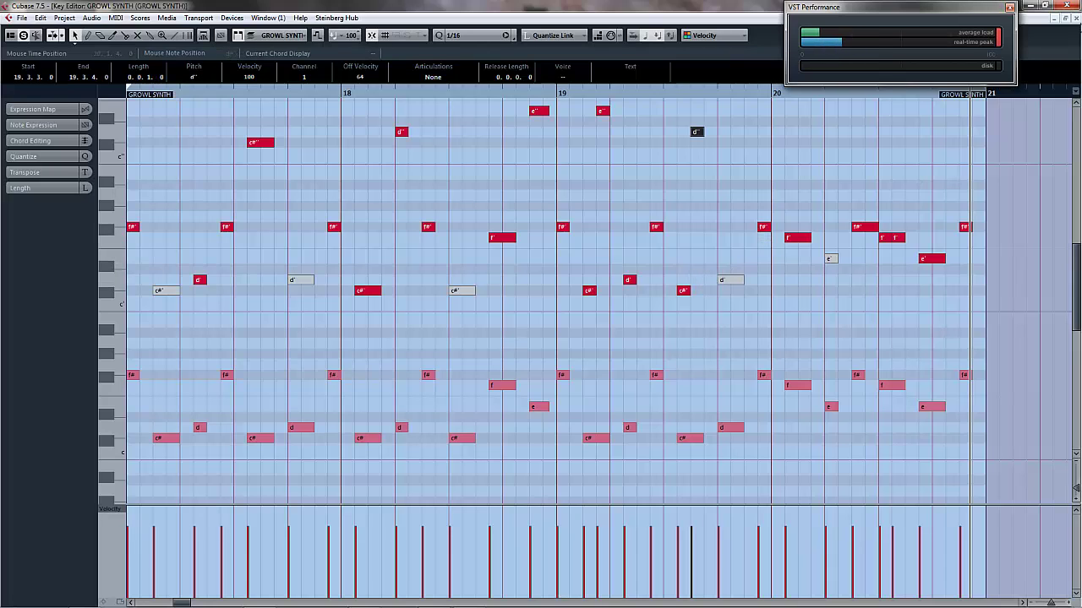
Close the Key Editor, play the cycled bars from bar 17, and solo and select the parallel track.
click(1076, 19)
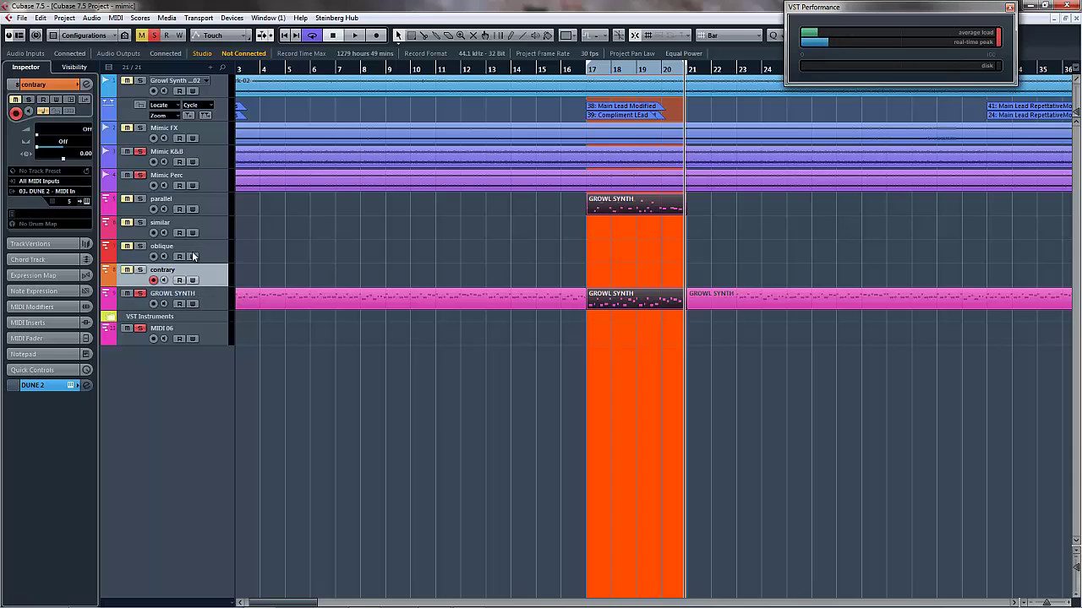
click(615, 211)
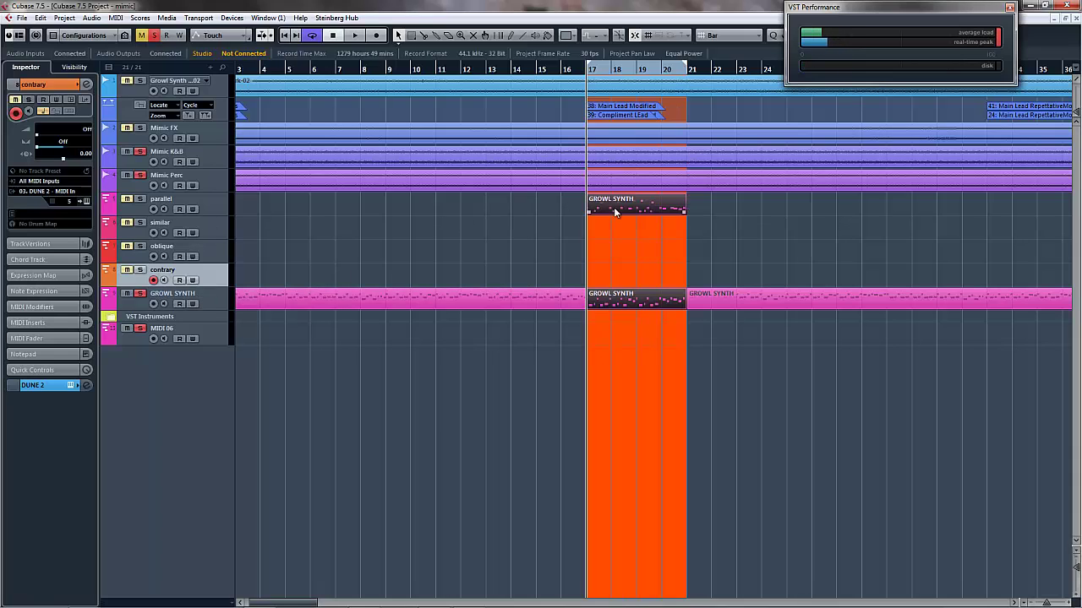
key(space)
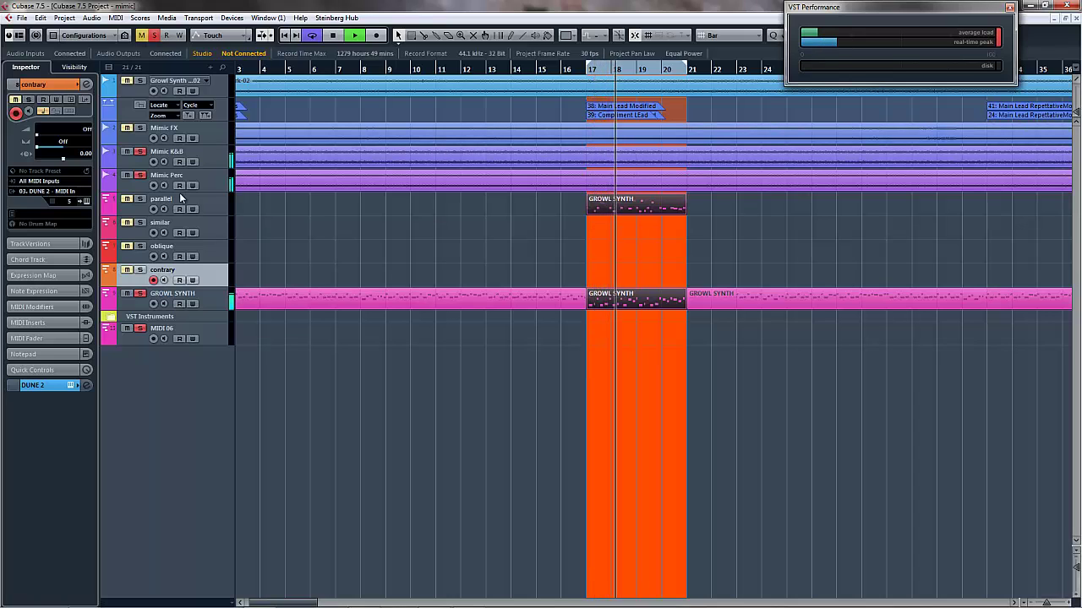
click(140, 198)
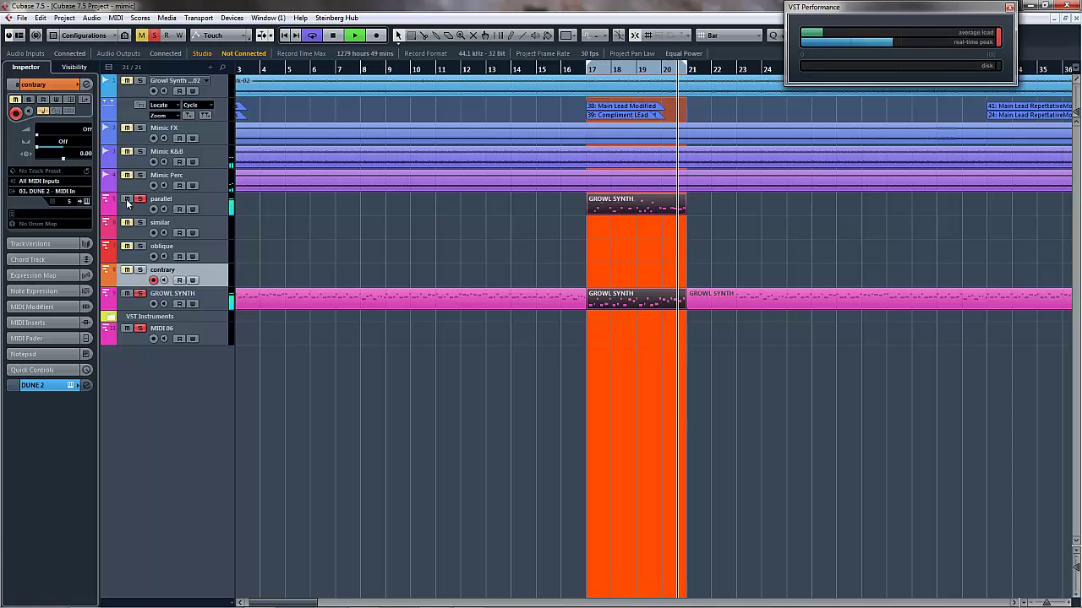
click(212, 207)
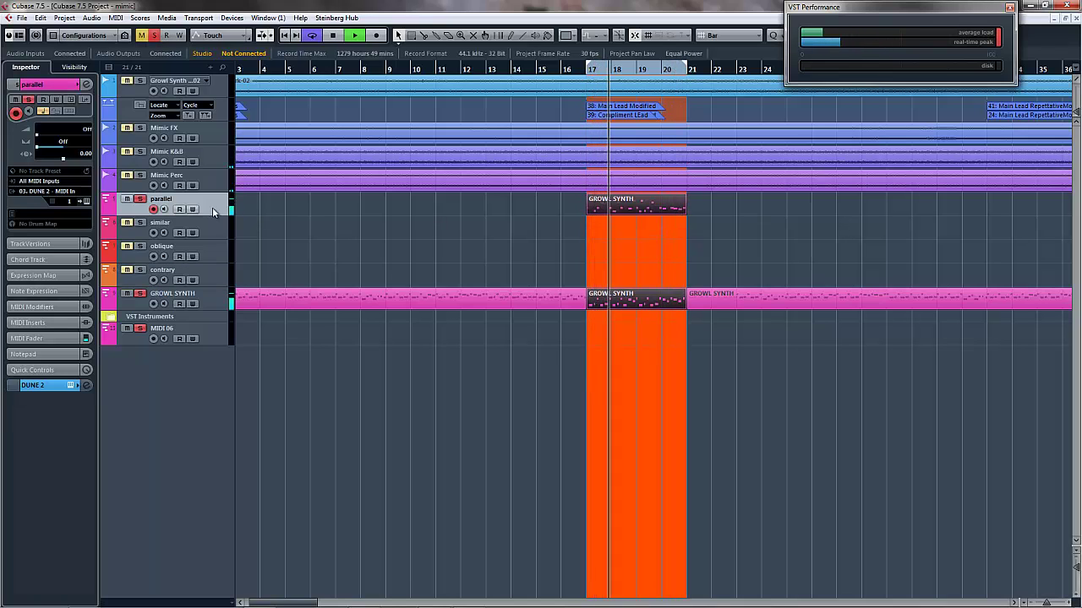
Audition the parallel track's DUNE 2 patches backward to 015: Freakstylez KS, close the instrument window and stop playback.
click(87, 201)
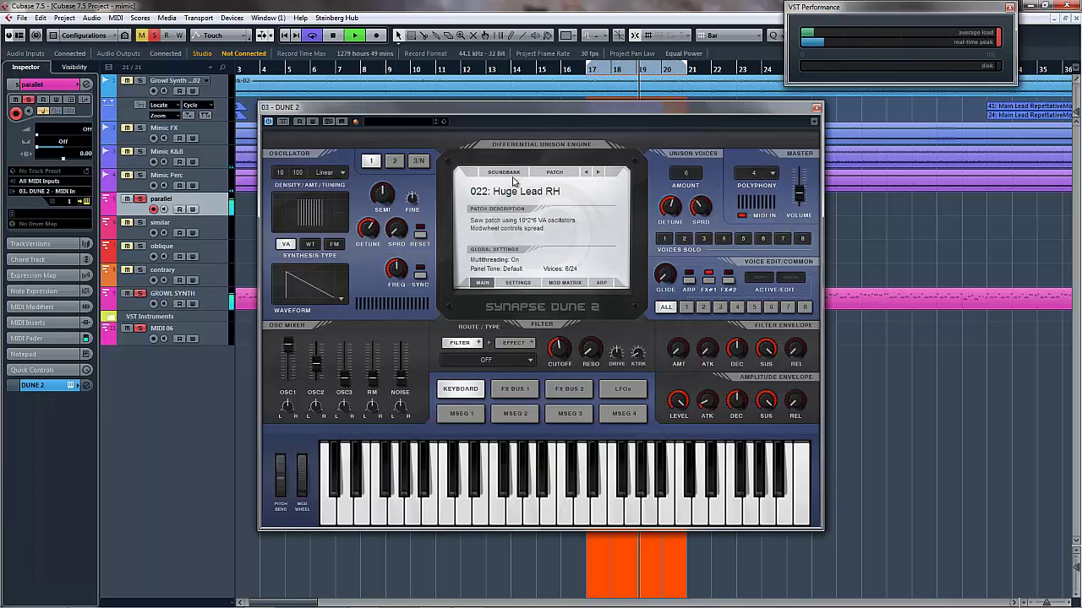
click(586, 173)
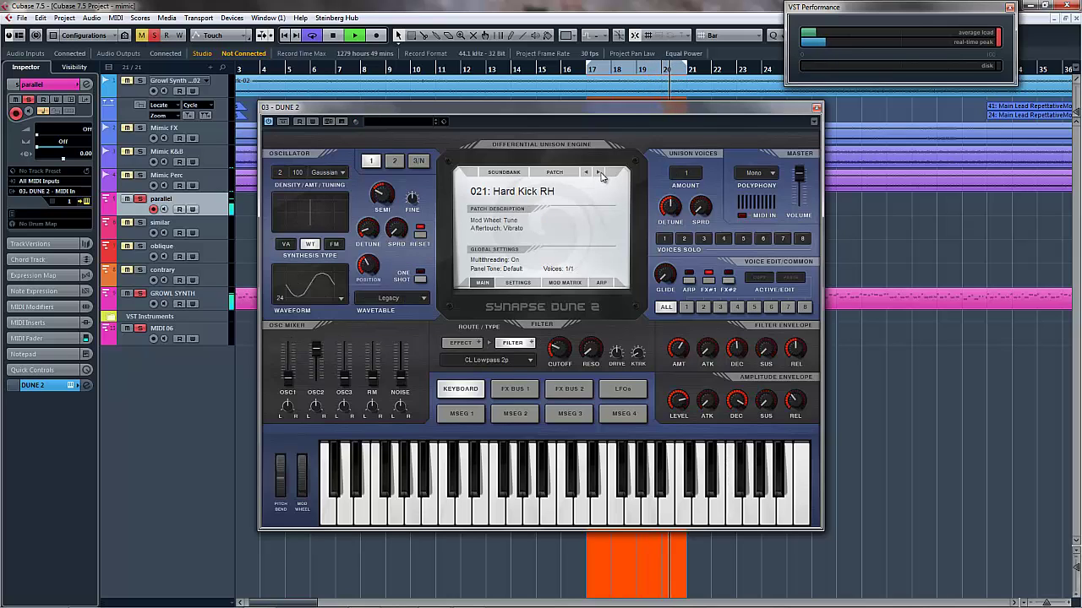
click(586, 173)
click(585, 174)
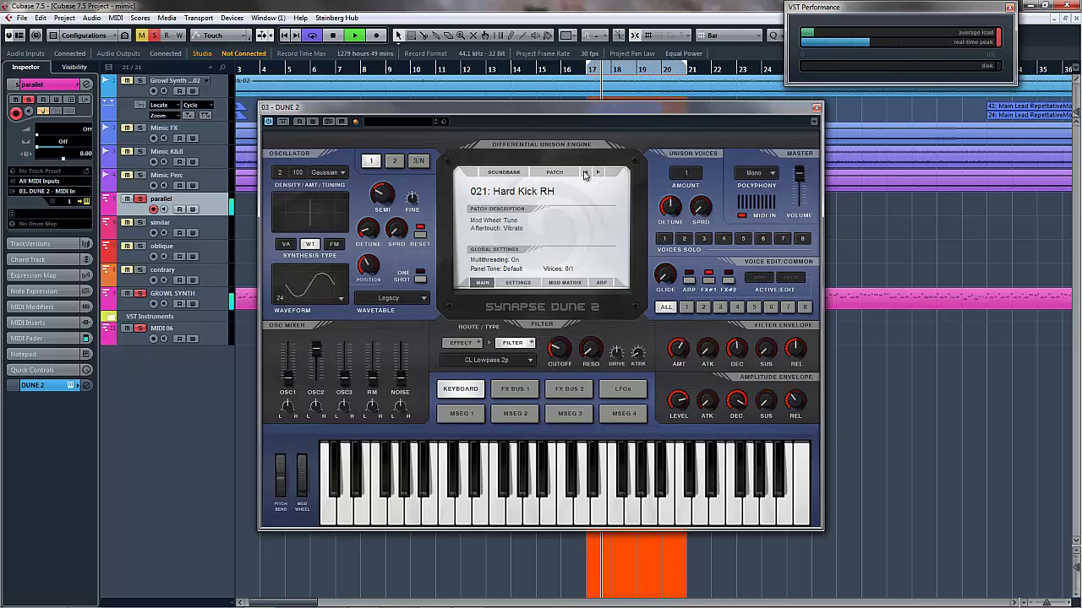
click(585, 173)
click(586, 173)
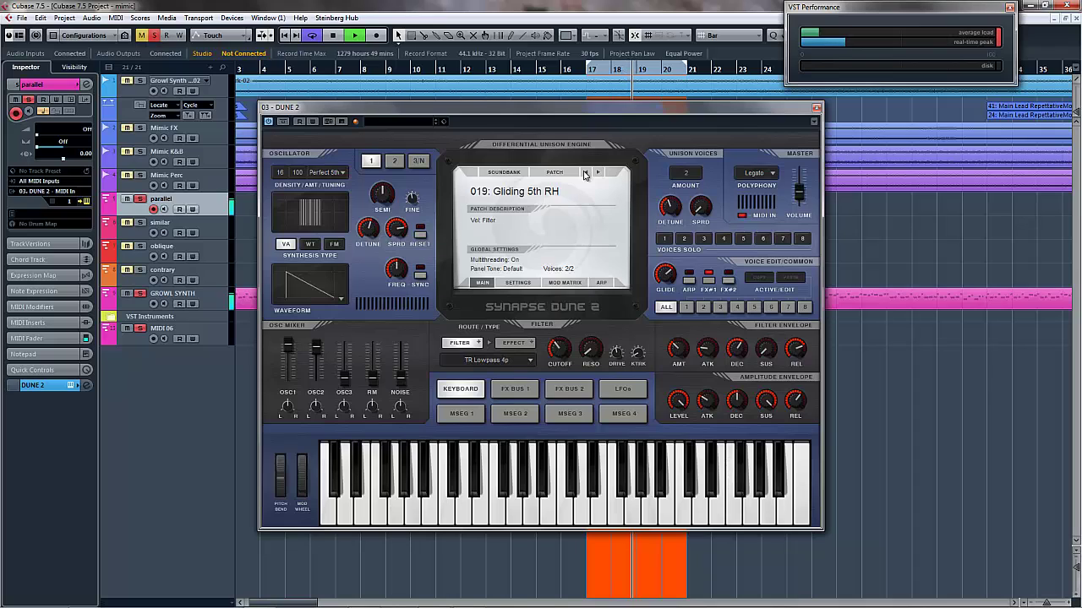
click(586, 173)
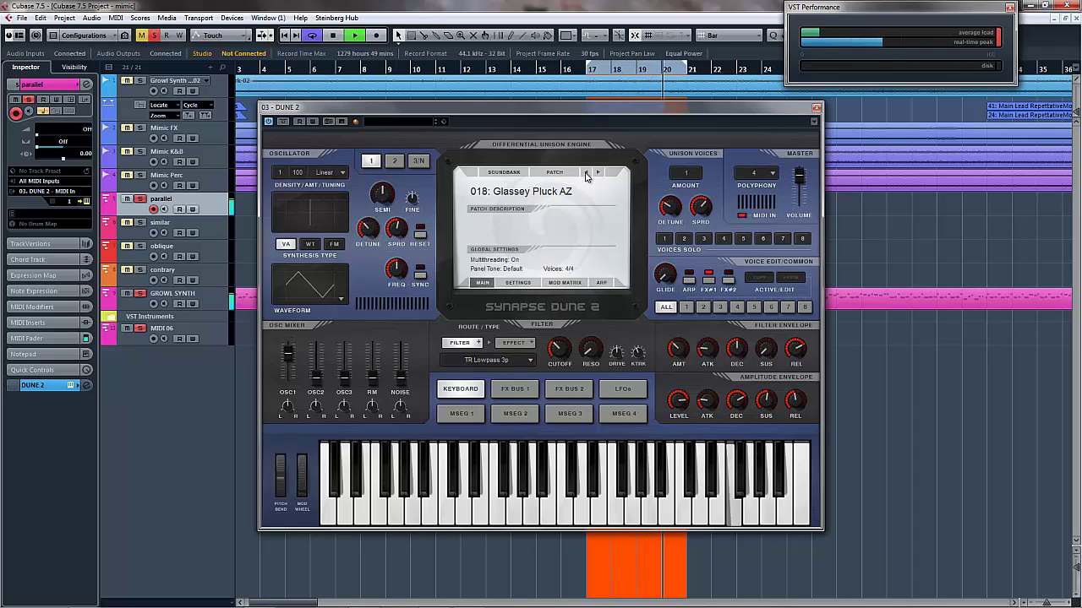
click(586, 173)
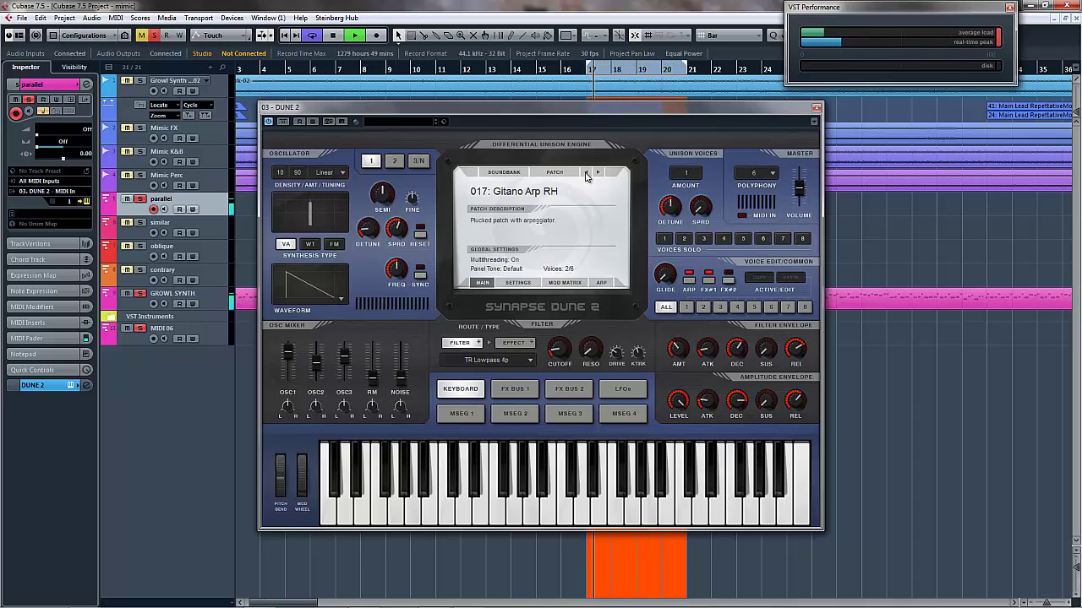
click(585, 173)
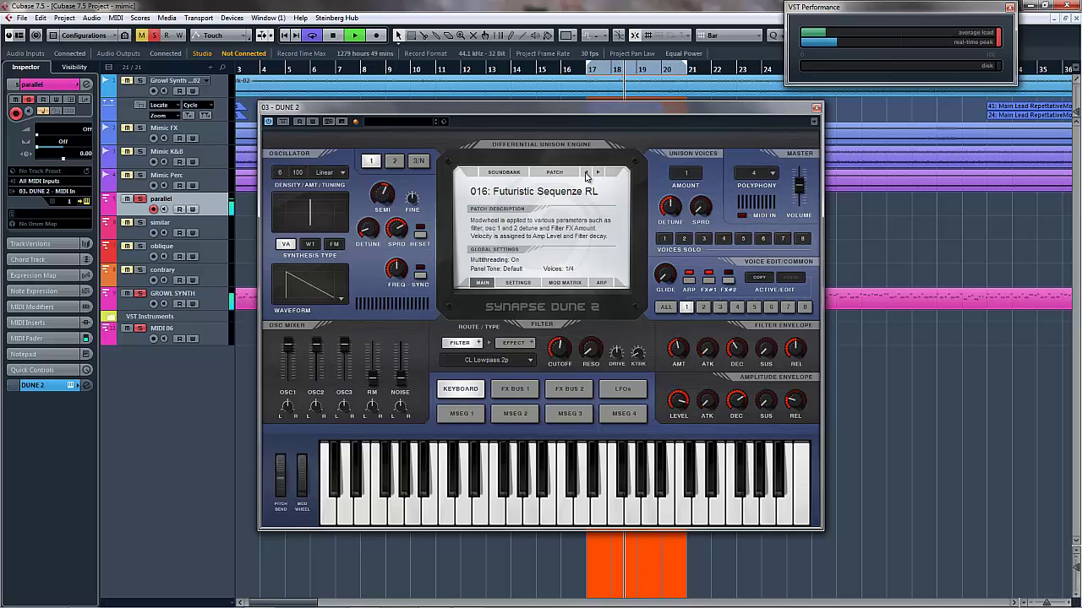
click(586, 173)
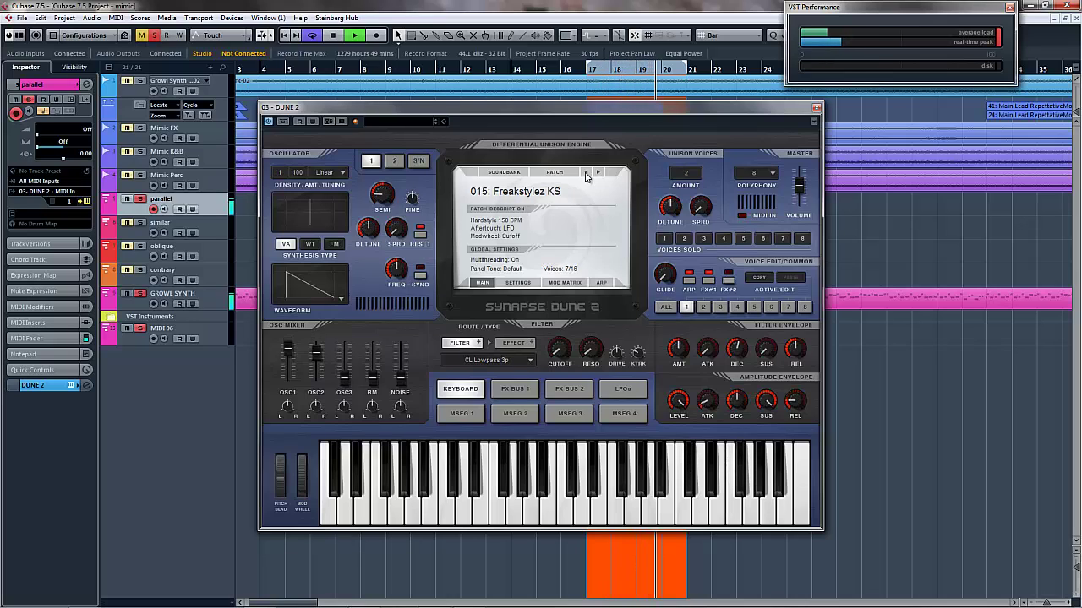
click(816, 111)
key(space)
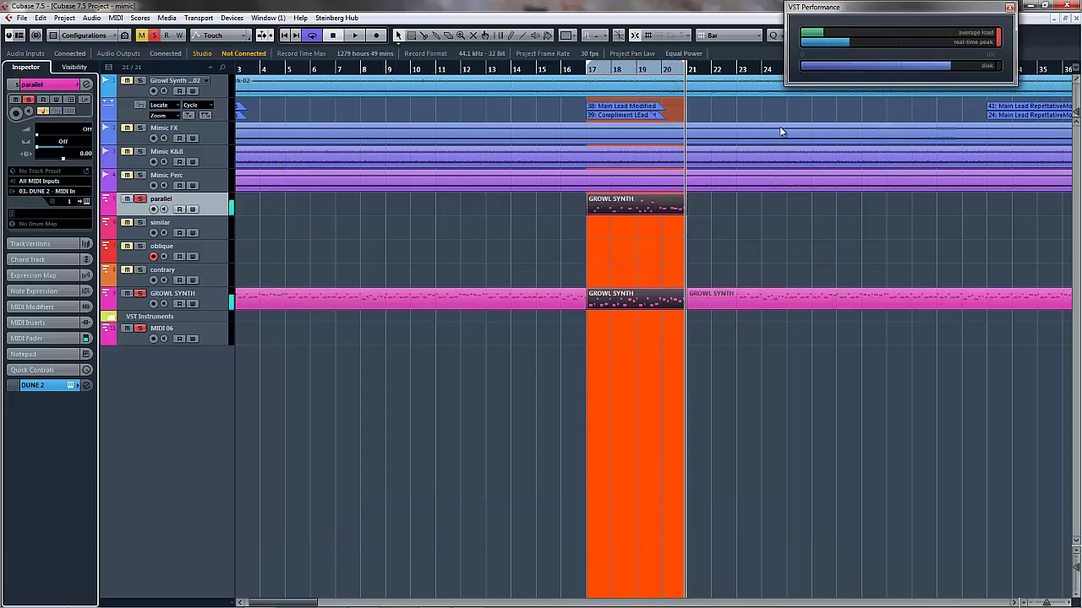
Remove the edited part from the parallel track and select the original bar 17 part on the GROWL SYNTH track.
key(ctrl+z)
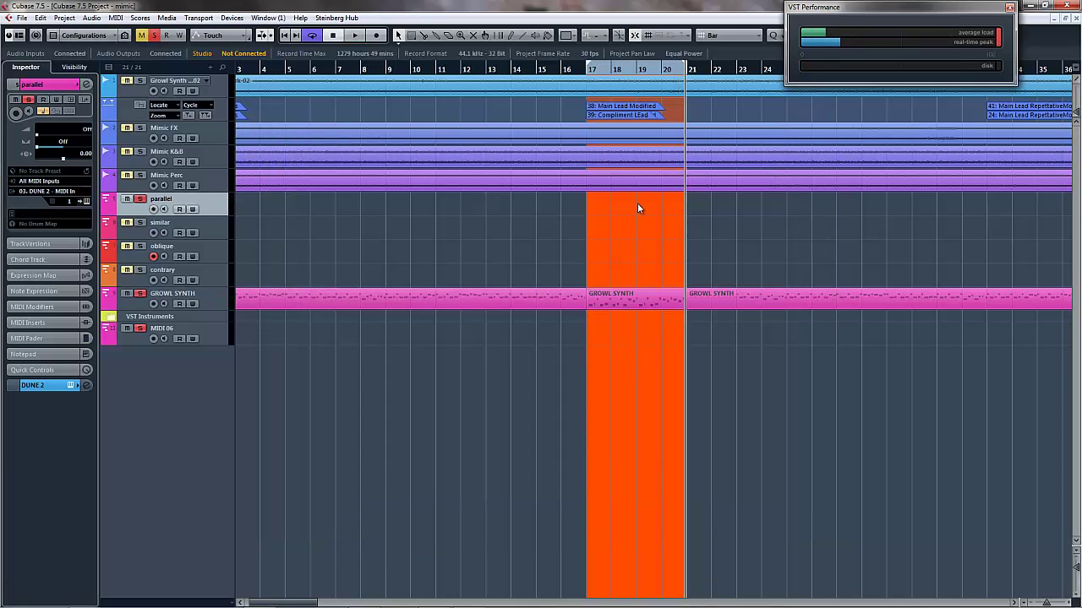
click(628, 304)
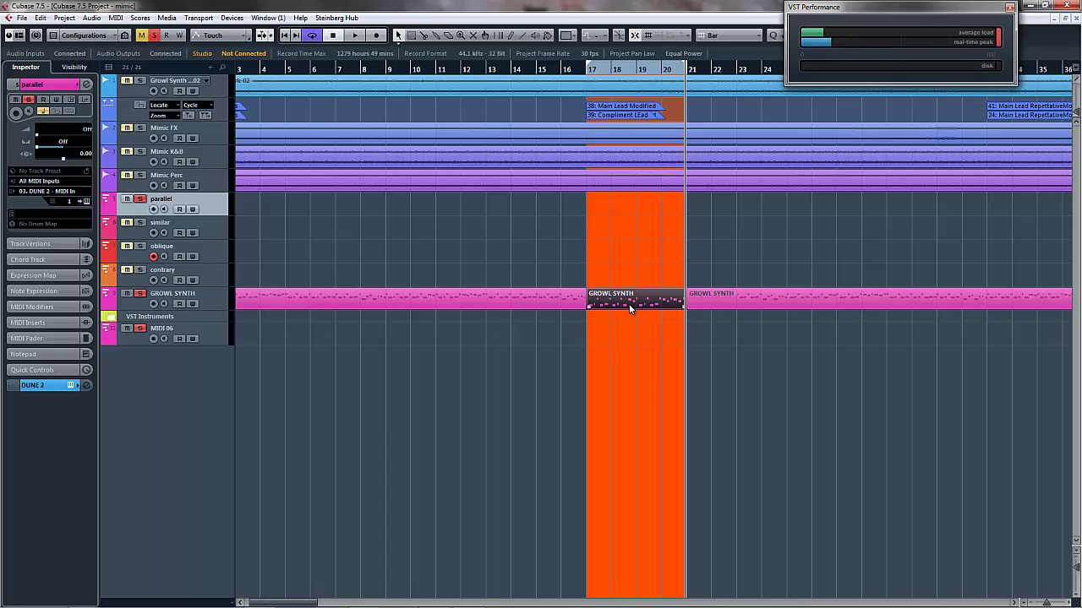
Review the bar 17 GROWL SYNTH part in the Key Editor, close it, and play the cycled bars briefly.
double_click(630, 306)
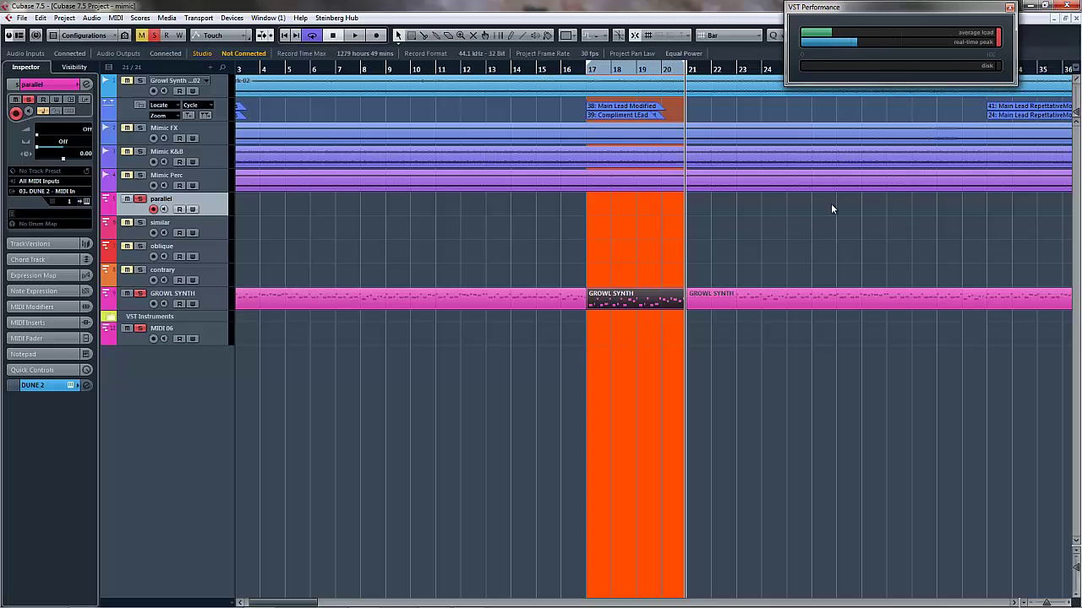
click(1075, 17)
key(space)
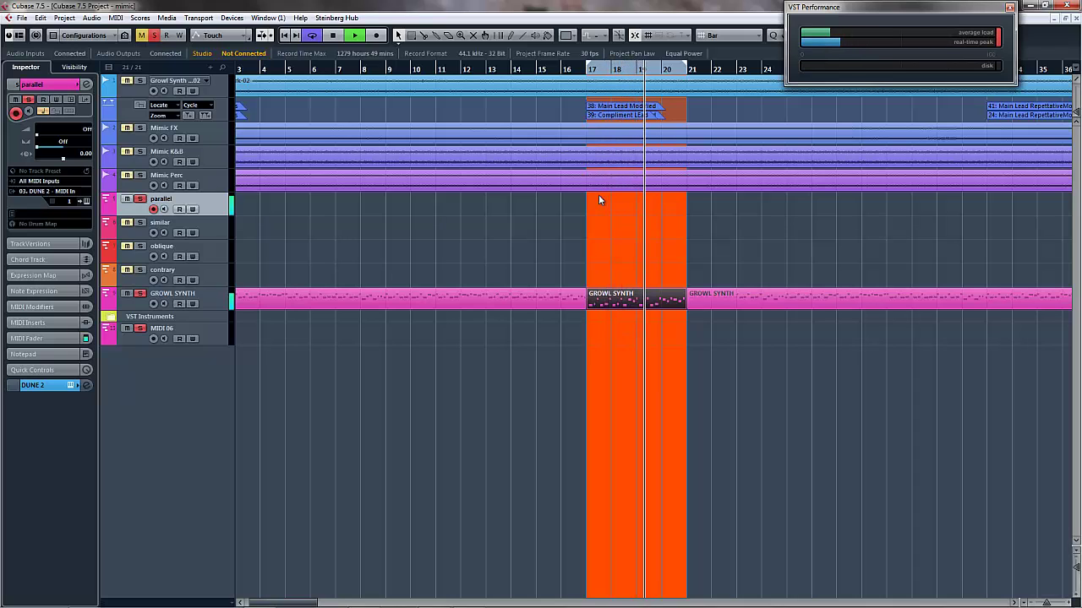
key(space)
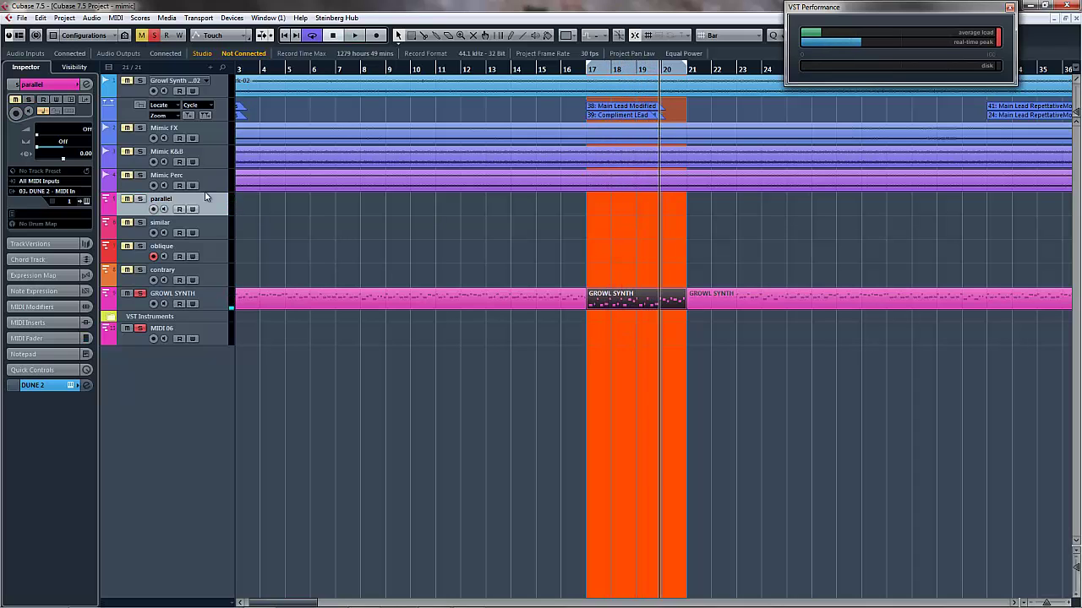
Solo the parallel track, switch its DUNE 2 patch to 014: Formant Ah MK, and close the instrument window.
click(139, 199)
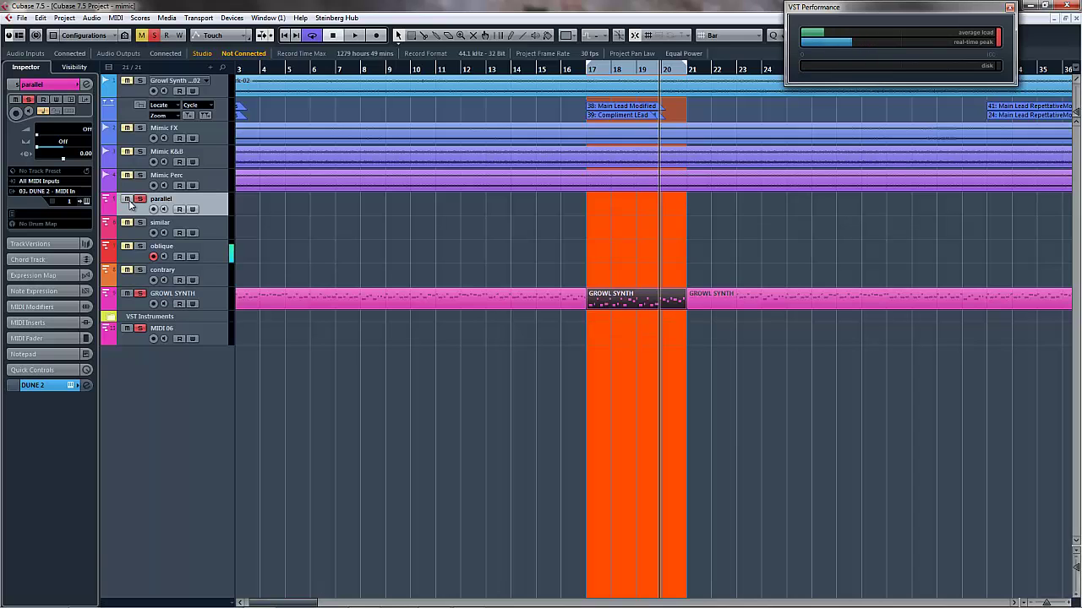
click(87, 202)
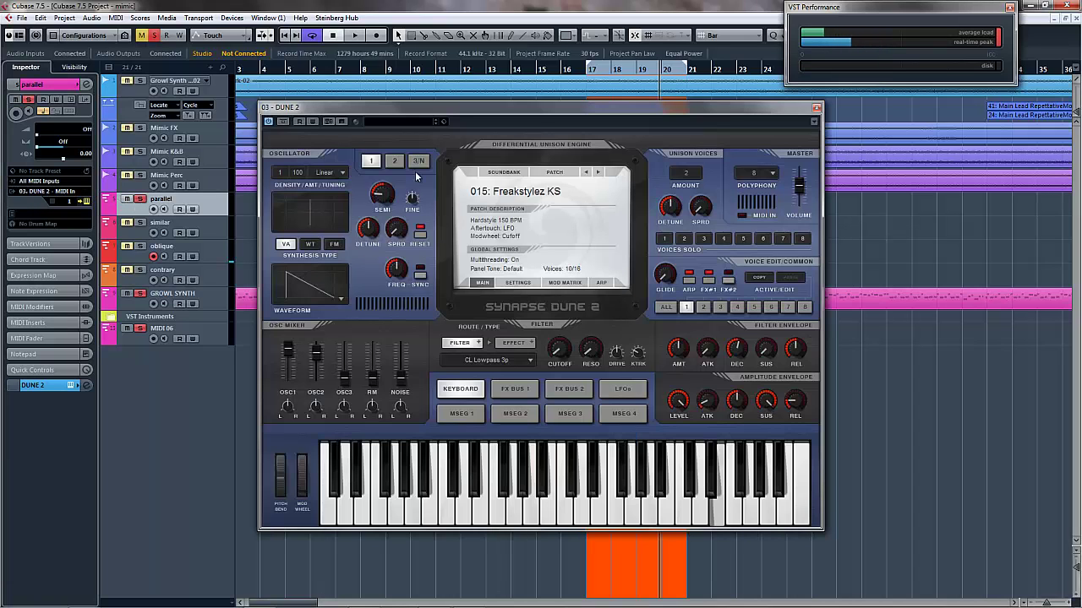
click(587, 174)
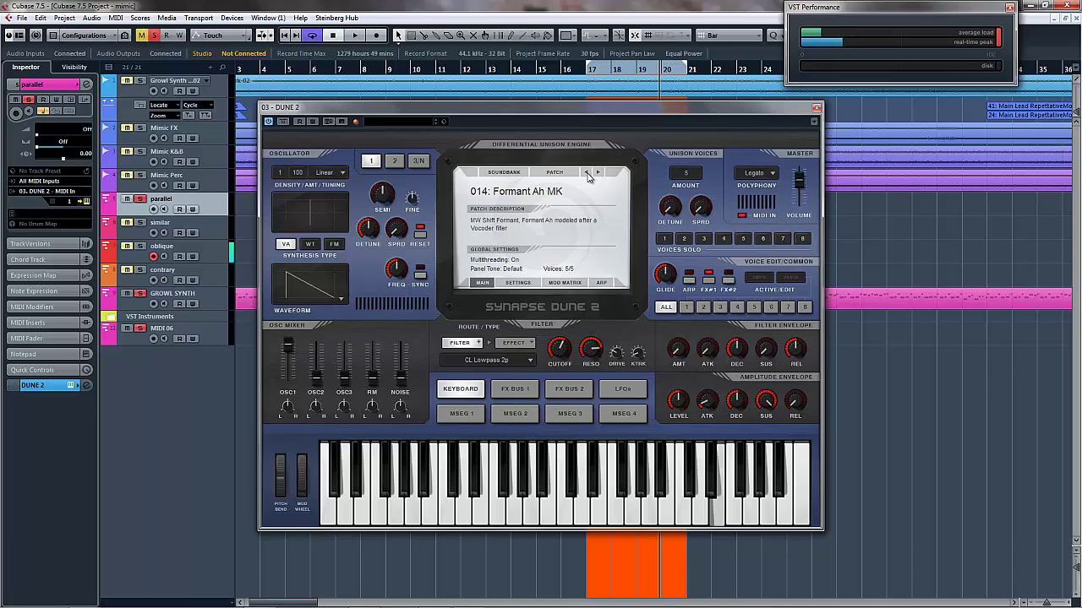
click(816, 108)
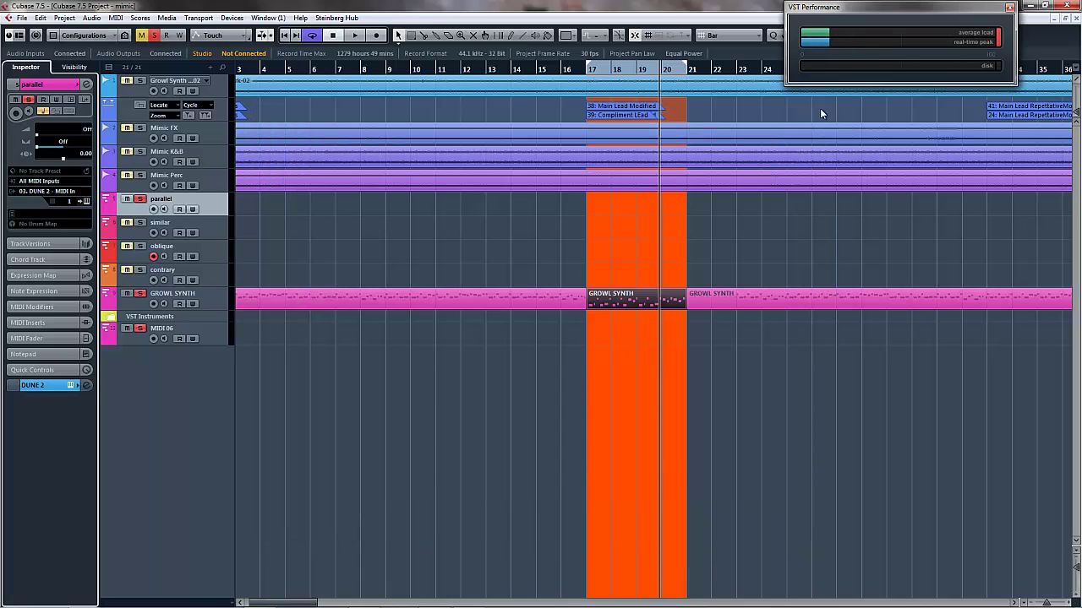
Solo the Mimic K&B track and play the cycled bars with the soloed synth tracks, stopping at bar 17.
click(140, 152)
key(space)
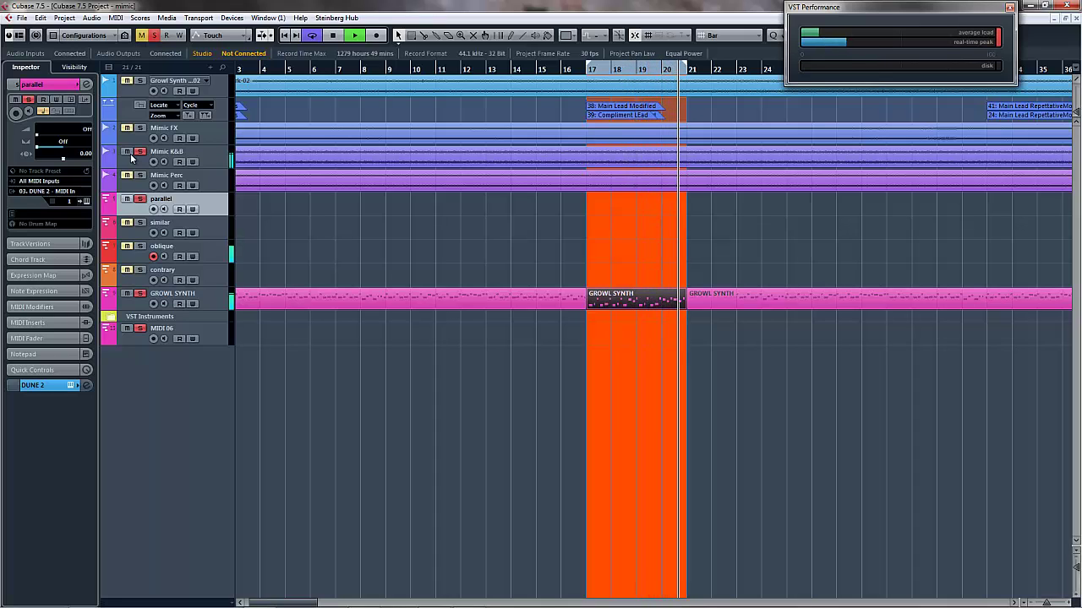
key(space)
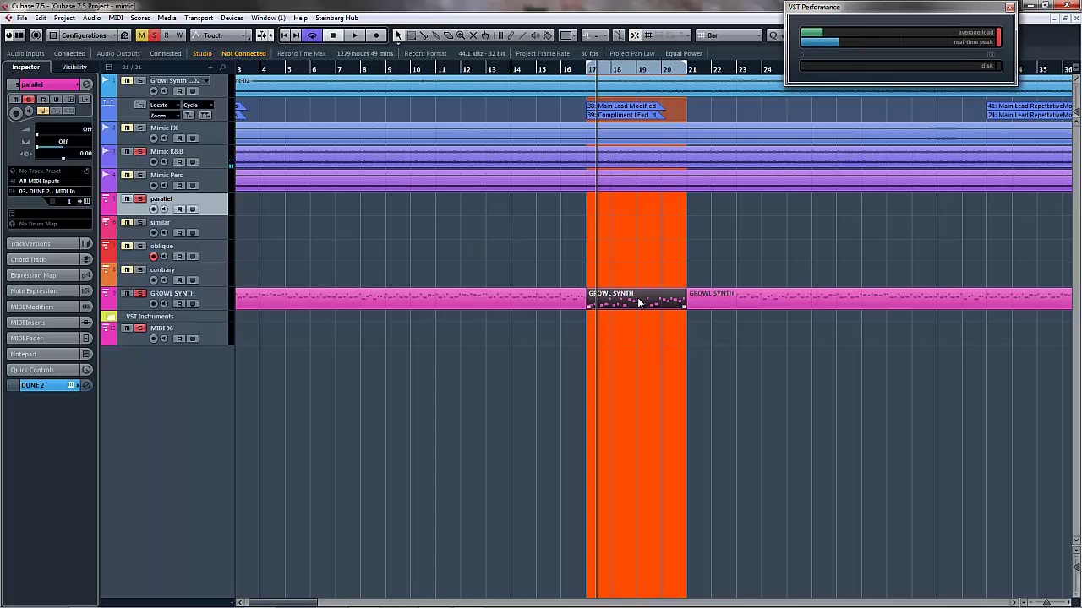
drag(639, 303, 639, 206)
double_click(640, 208)
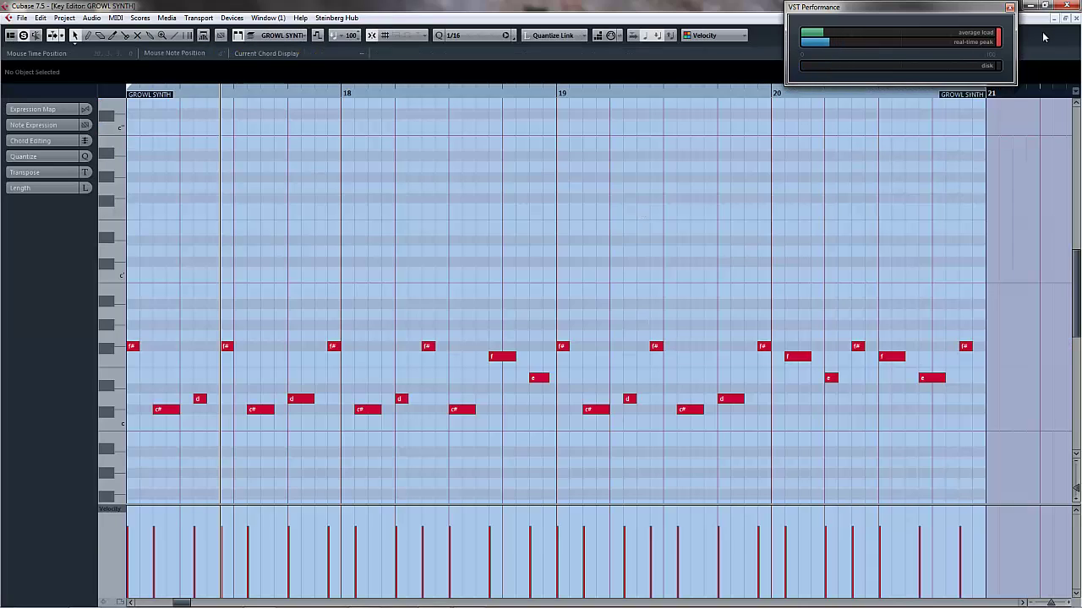
click(1074, 19)
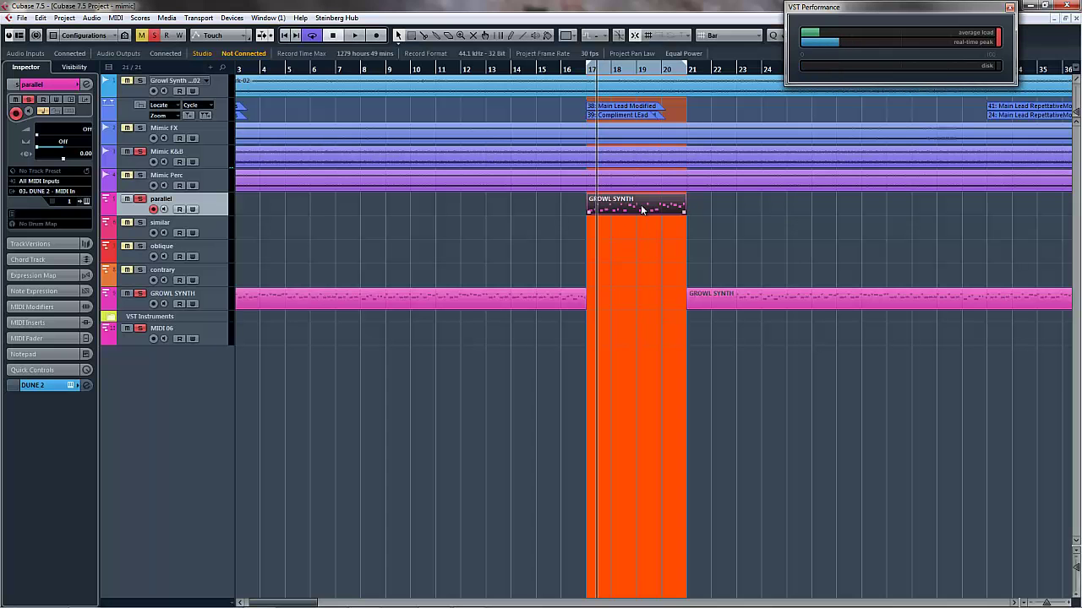
drag(642, 211, 642, 306)
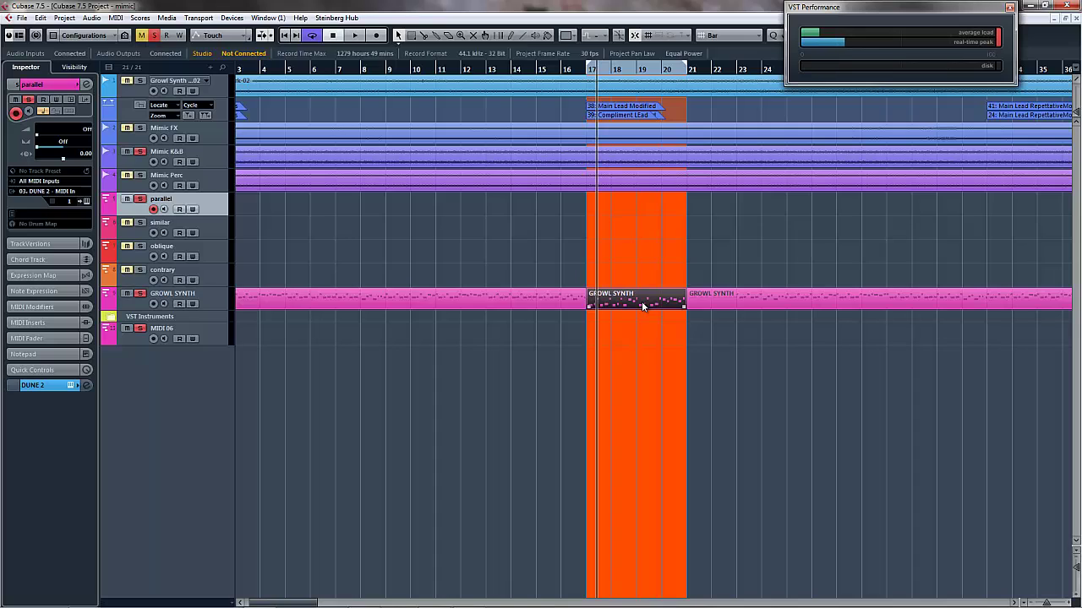